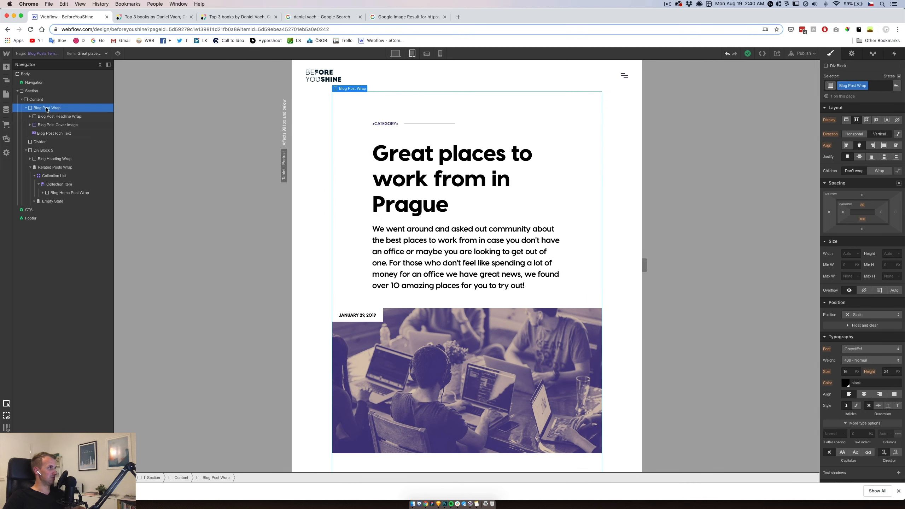
Step: Set the widths of the Blog Post Headline Wrap and the Blog Post Rich Text to 100% in tablet view
click(53, 116)
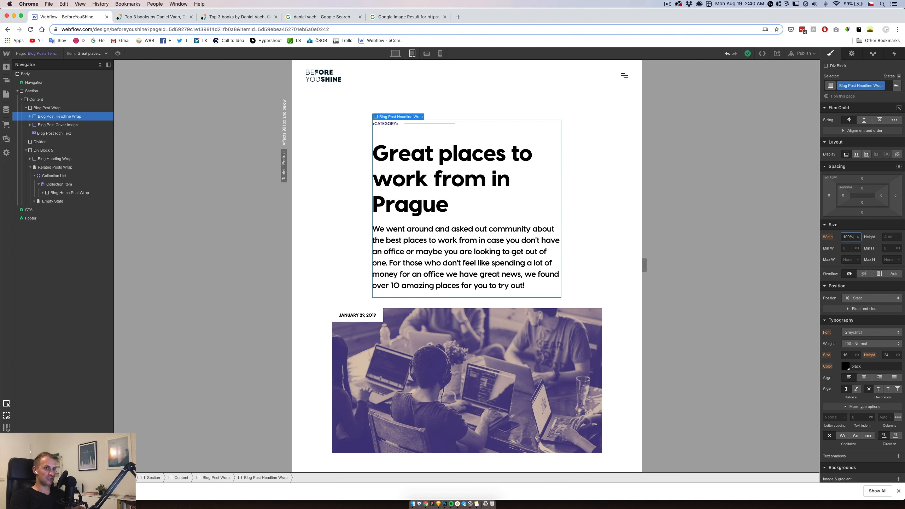
key(Return)
scroll(427, 282, down, 4)
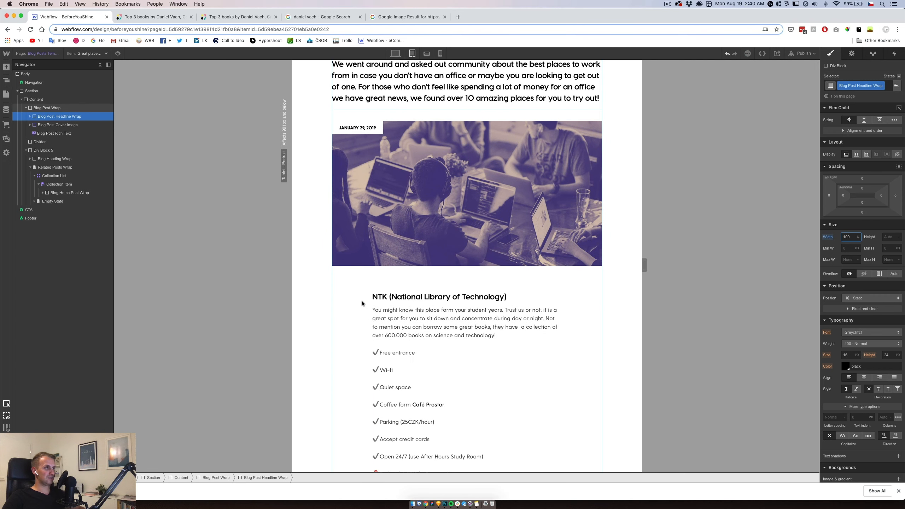
click(367, 303)
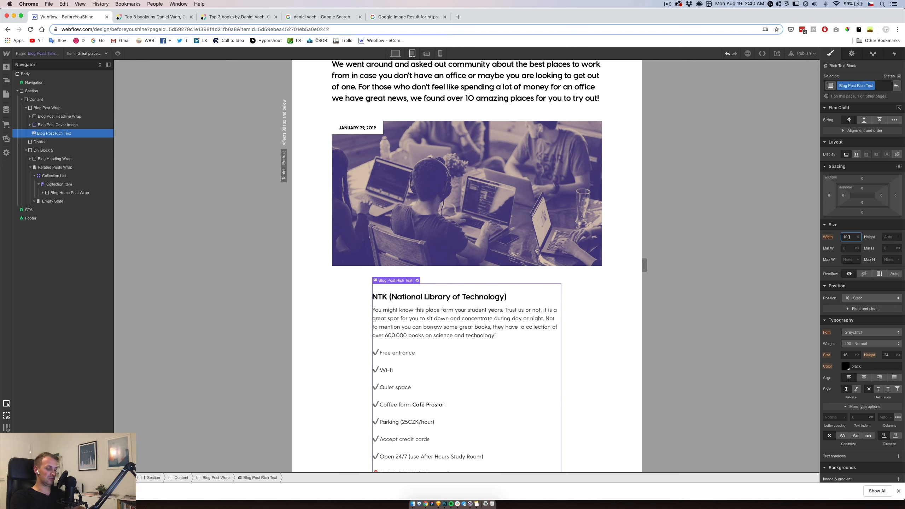
key(Return)
Step: Rename the class of the div block holding the More from our Blog section to Related Posts
scroll(540, 320, down, 20)
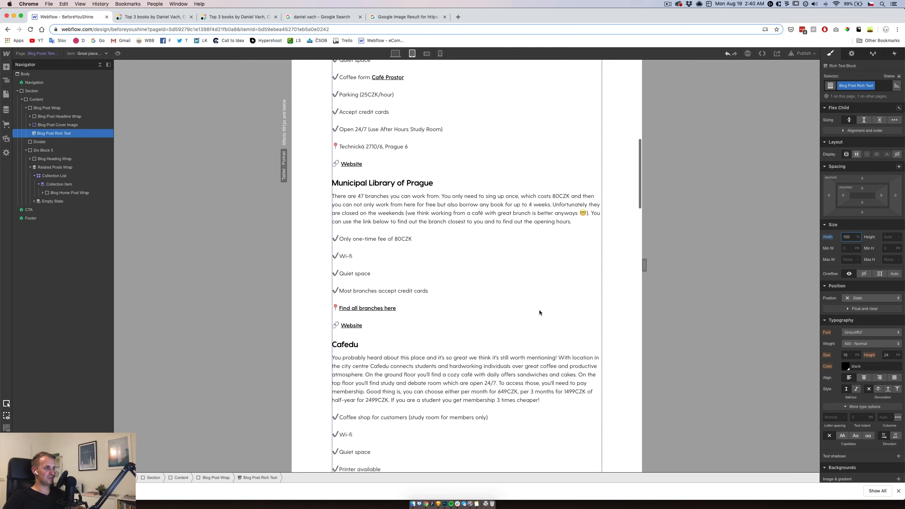
click(436, 144)
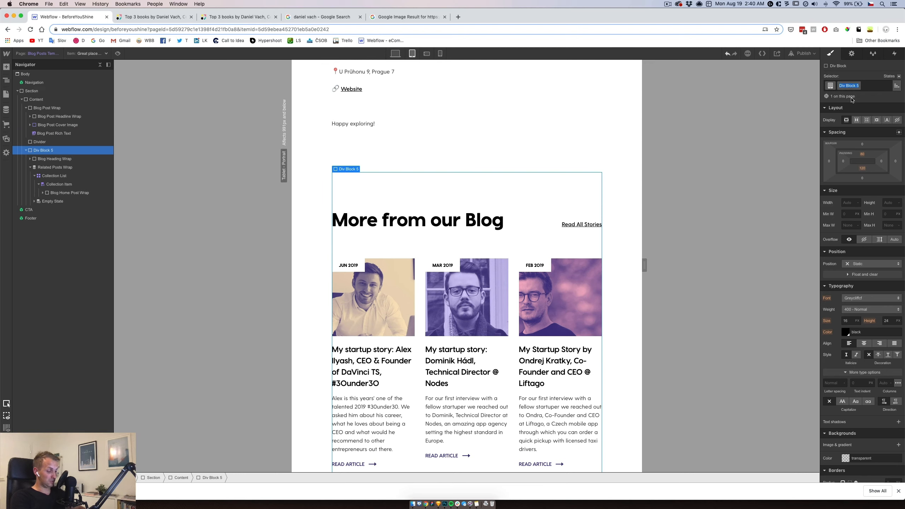
text(Related Posts)
key(Return)
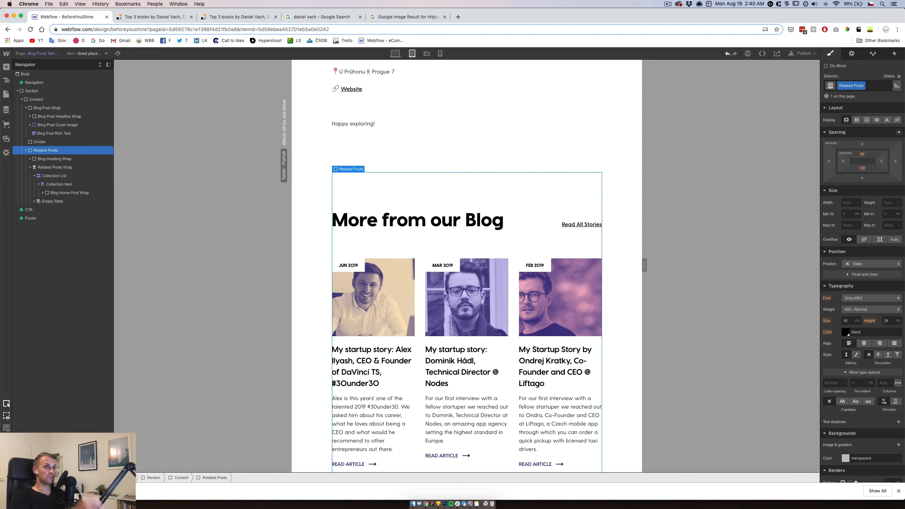
Step: Reduce the related posts Collection List grid to a single column with a 60 px row gap
click(417, 348)
scroll(417, 349, down, 3)
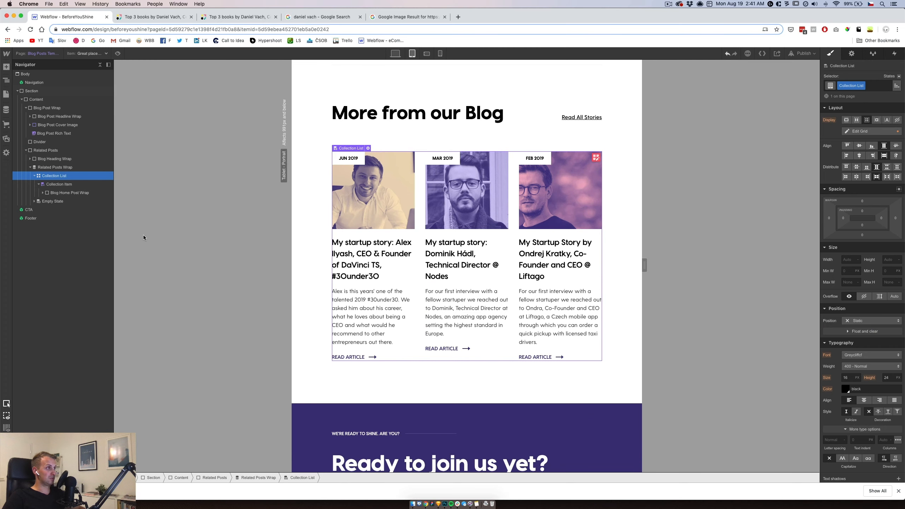
click(860, 131)
click(899, 213)
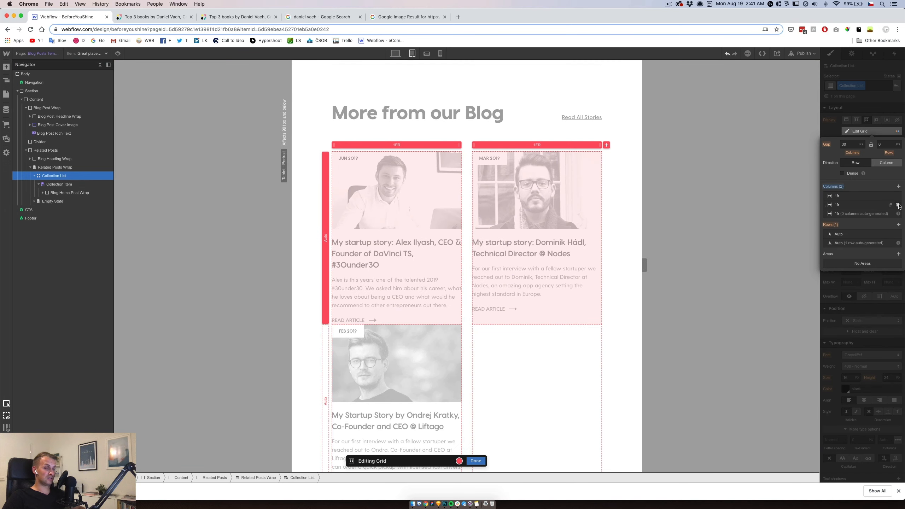
click(899, 205)
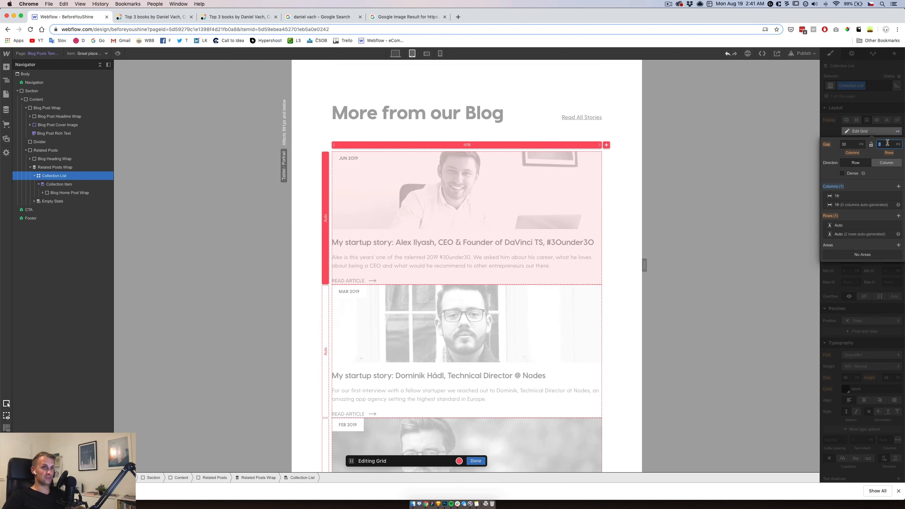
text(60)
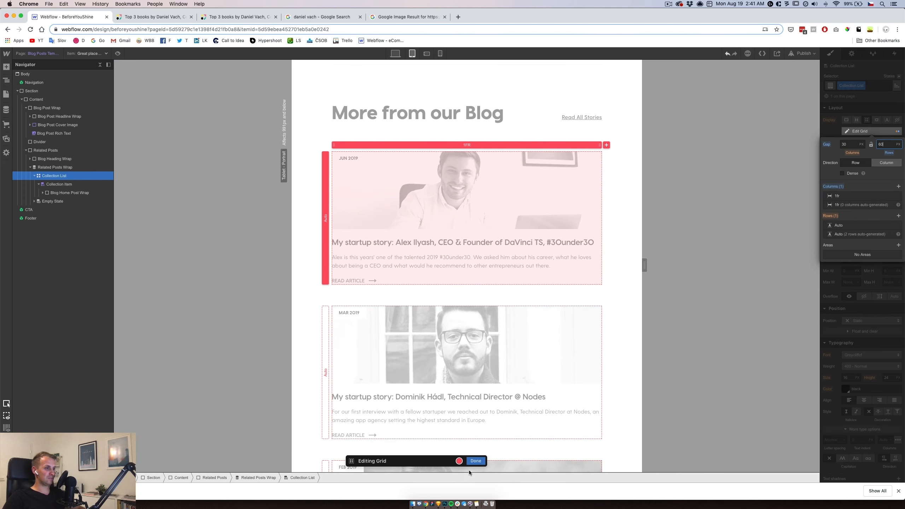
click(475, 461)
Step: Review the Top 3 books post and its related posts at the phone landscape and phone portrait breakpoints
scroll(408, 104, down, 6)
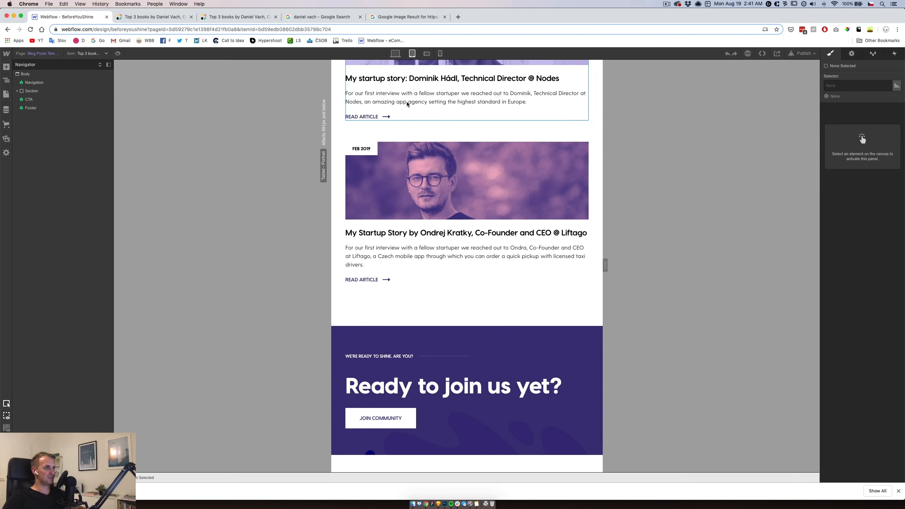
click(426, 54)
scroll(461, 266, up, 8)
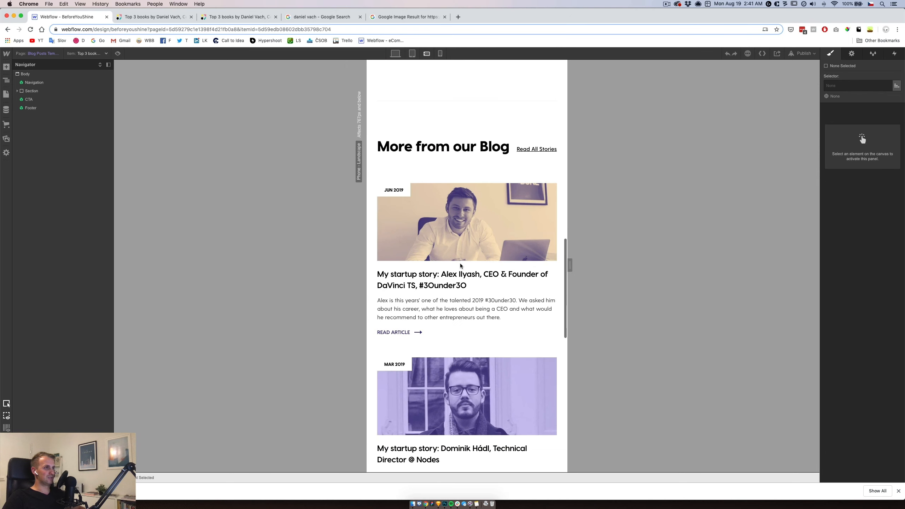
scroll(461, 266, up, 6)
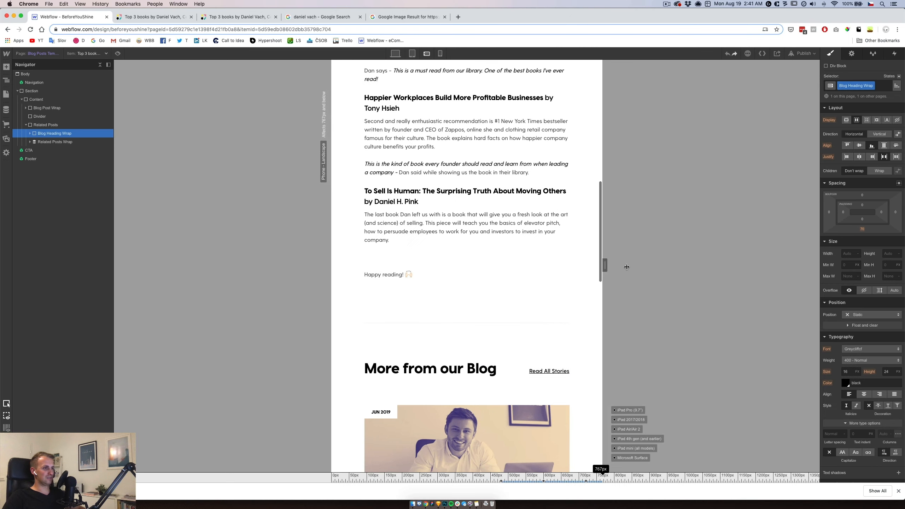
mouse_move(627, 267)
mouse_down()
mouse_move(550, 262)
mouse_move(623, 263)
mouse_up()
click(440, 53)
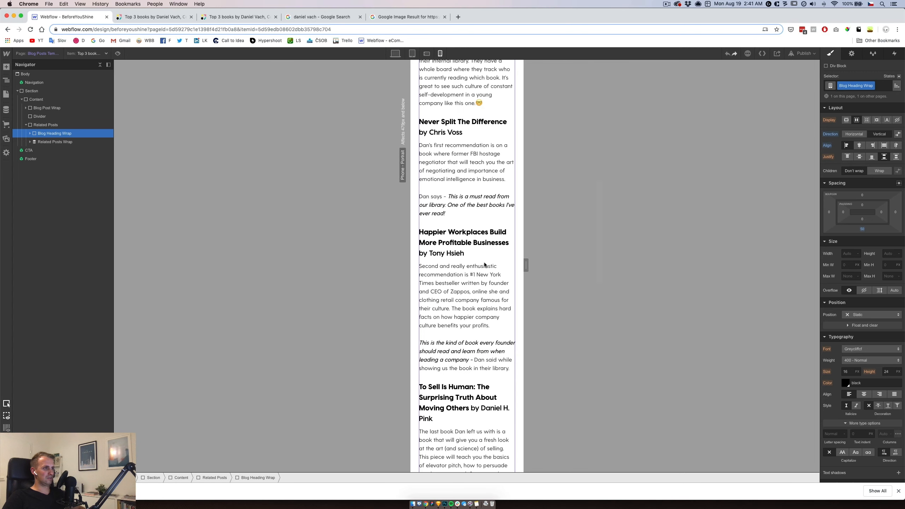
scroll(485, 265, down, 12)
scroll(485, 265, up, 6)
scroll(485, 265, up, 15)
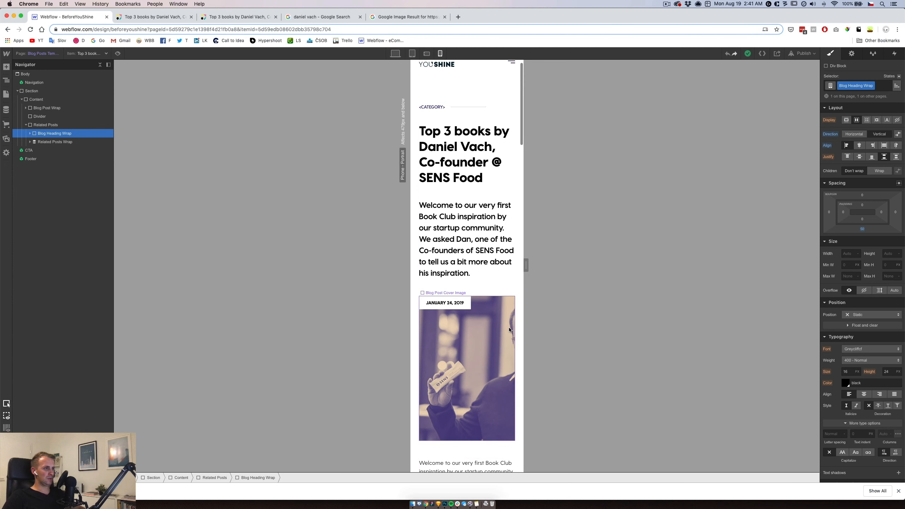
Step: Inspect the Blog Post Cover Image's background settings and check its cropping at wider phone portrait and tablet widths
click(506, 331)
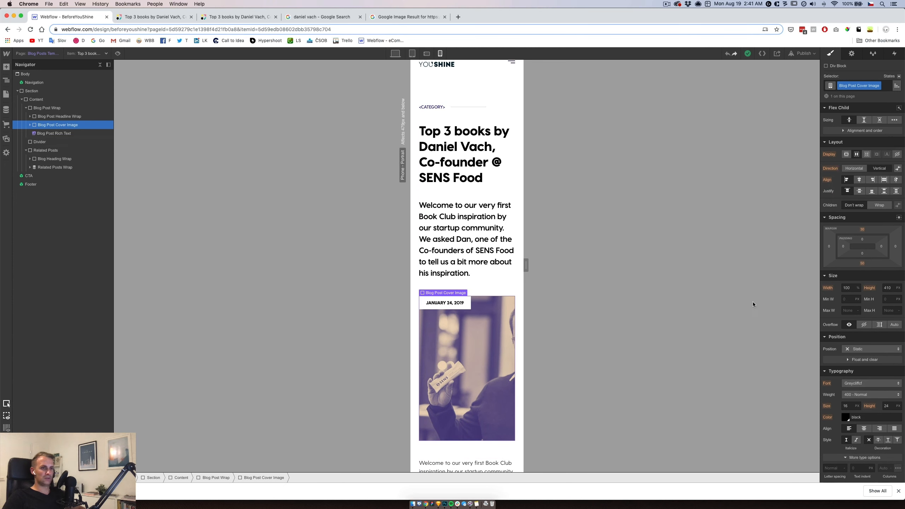
scroll(867, 372, down, 5)
click(857, 405)
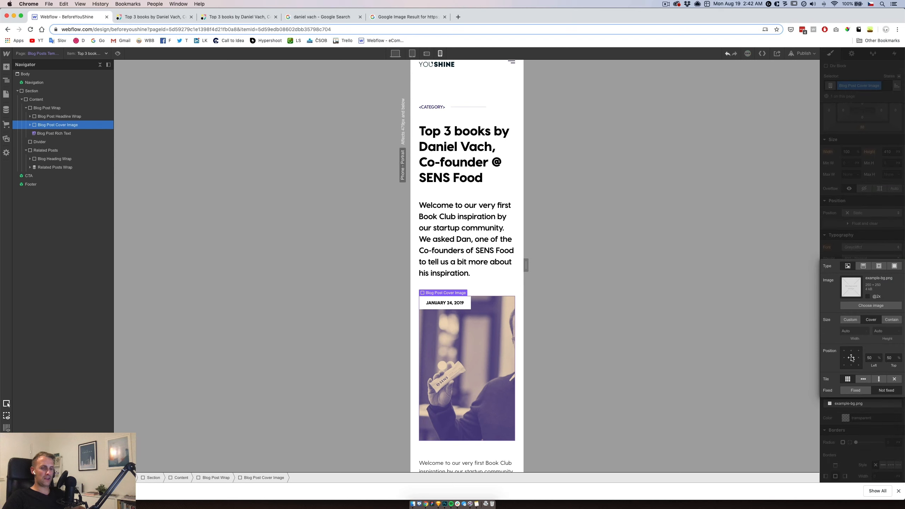
click(864, 249)
drag(527, 266, 583, 267)
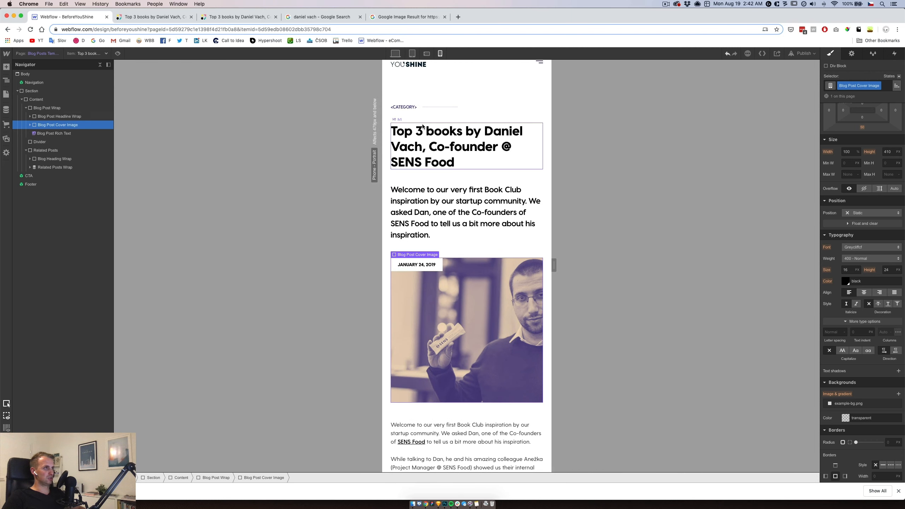
key(2)
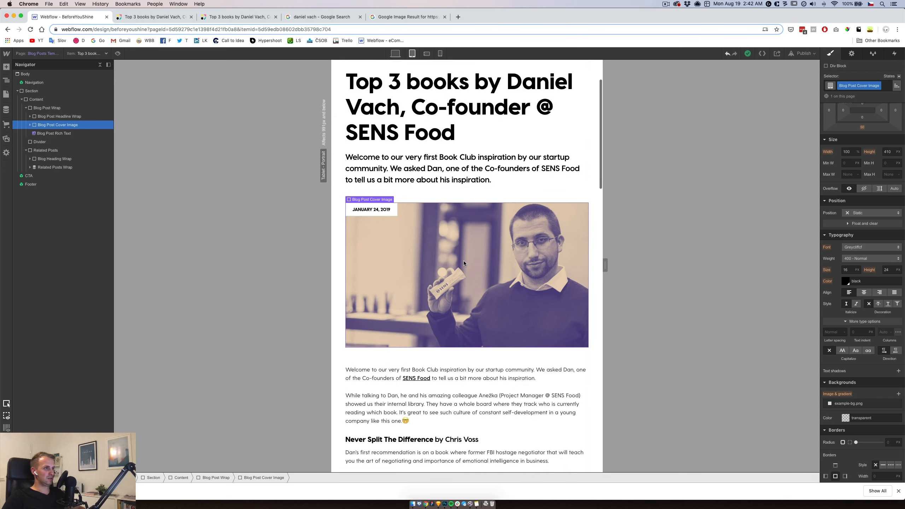
Step: Set the Blog Post Cover Image height to 300 px for phone landscape and preview it at the widest canvas width
click(426, 53)
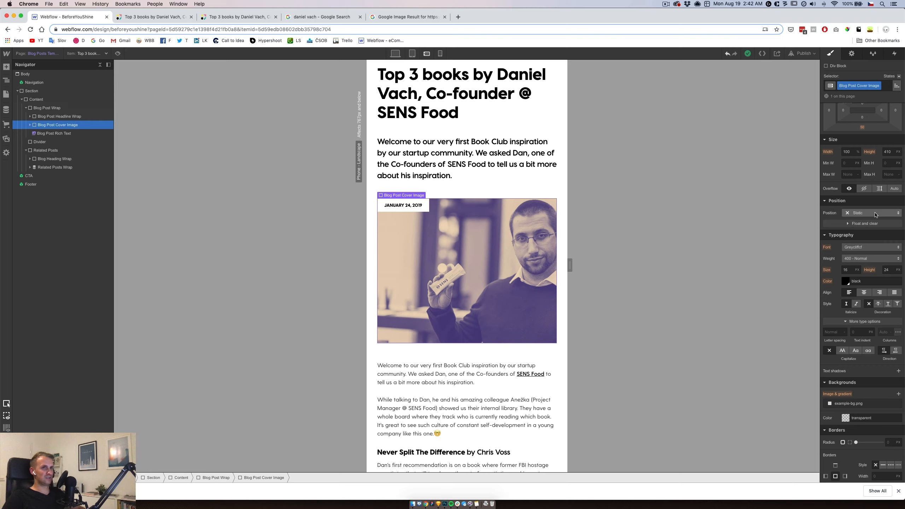
click(889, 152)
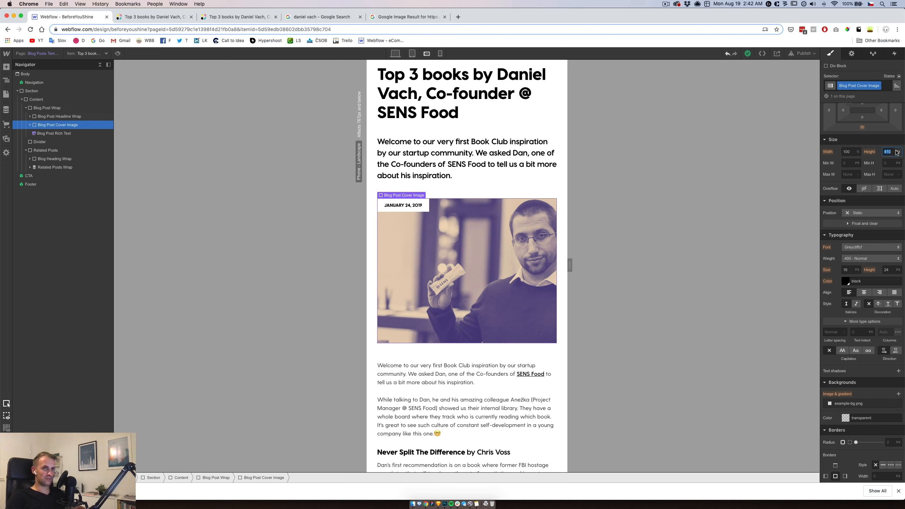
text(300)
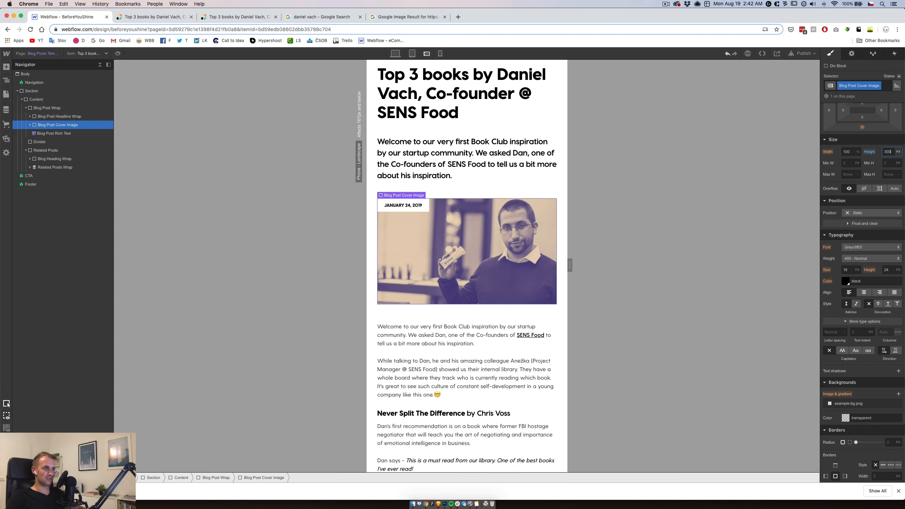
drag(570, 266, 617, 268)
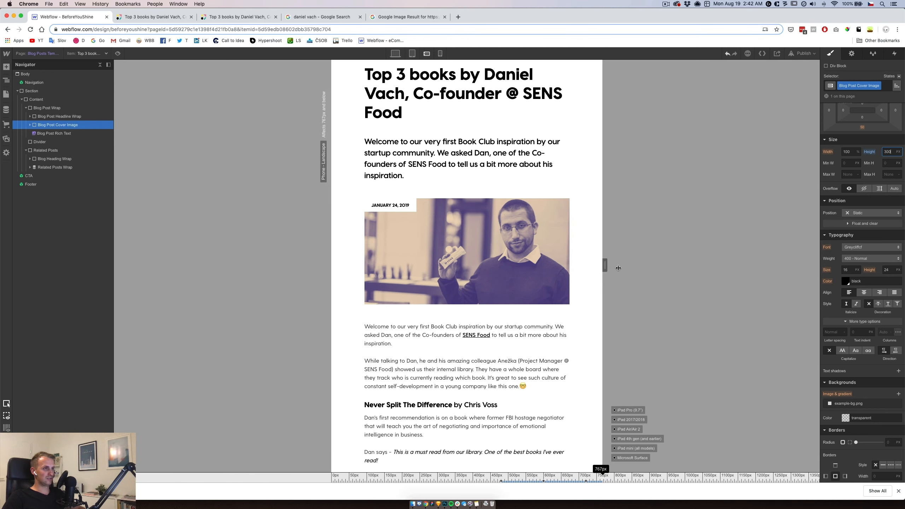
Step: Set the Blog Post Cover Image height to 220 px for phone portrait and preview it at 479 px width
click(440, 53)
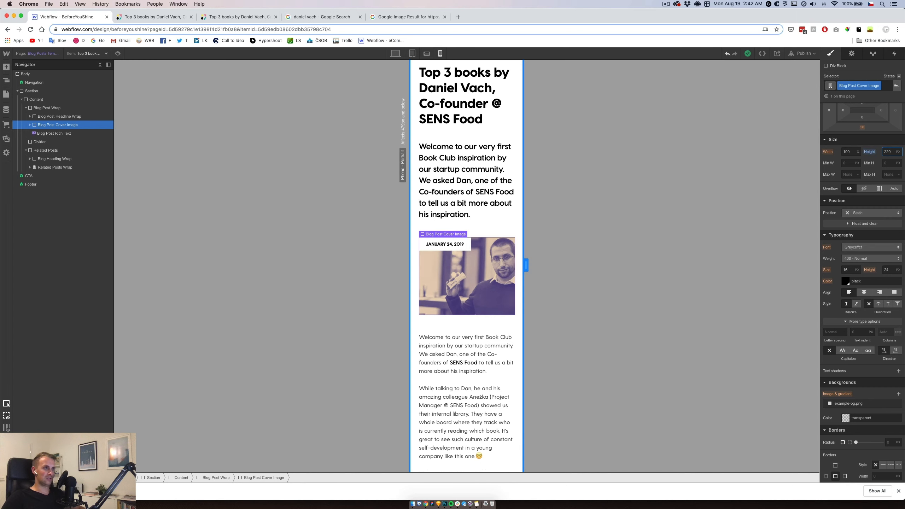
drag(526, 265, 562, 264)
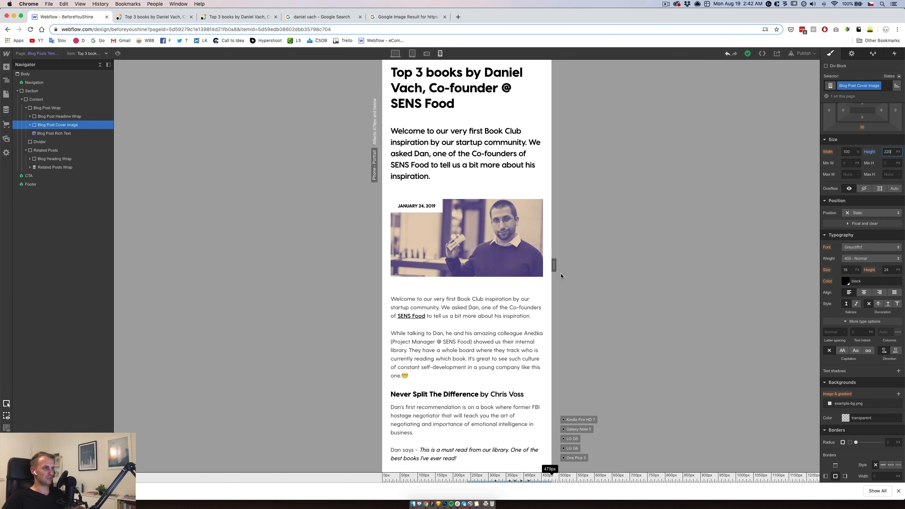
scroll(502, 296, down, 4)
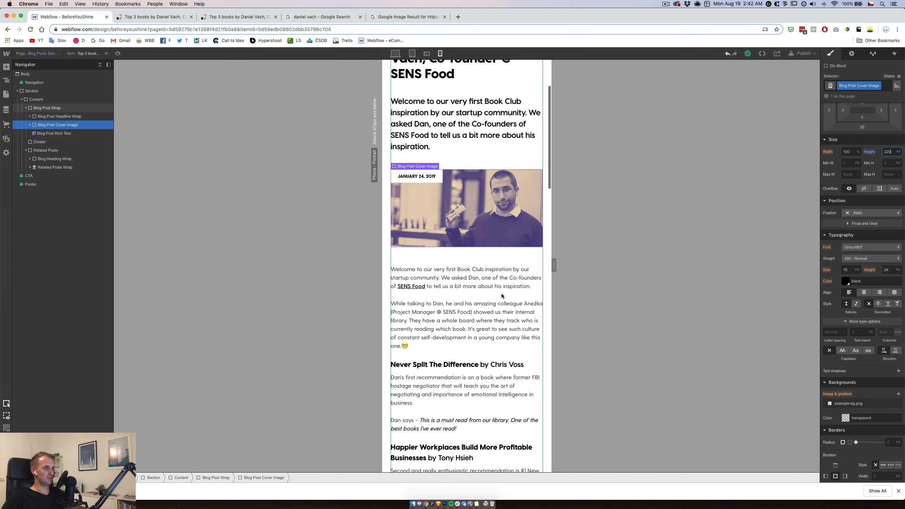
Step: Compare the Blog Post Wrap spacing with the Home page Hero at phone and tablet breakpoints, and return to the Blog Posts Template
scroll(502, 295, up, 5)
click(492, 106)
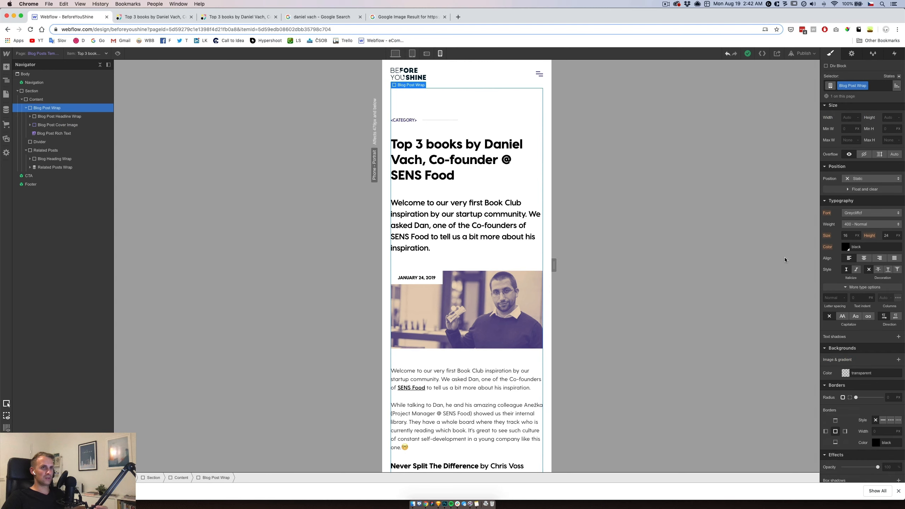
scroll(865, 192, up, 4)
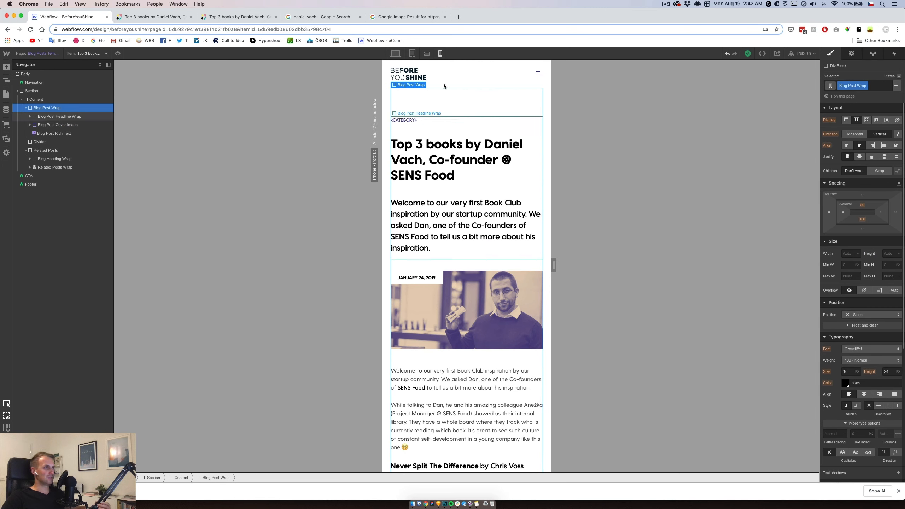
click(6, 94)
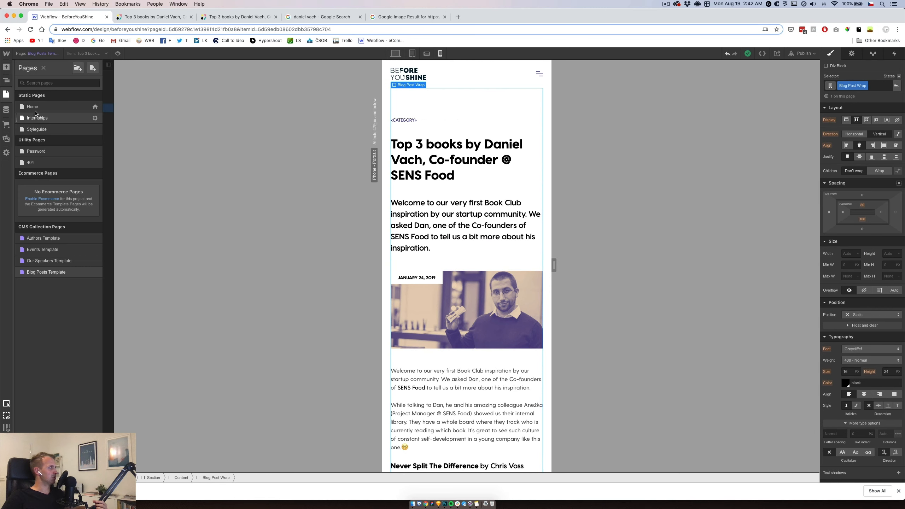
click(39, 108)
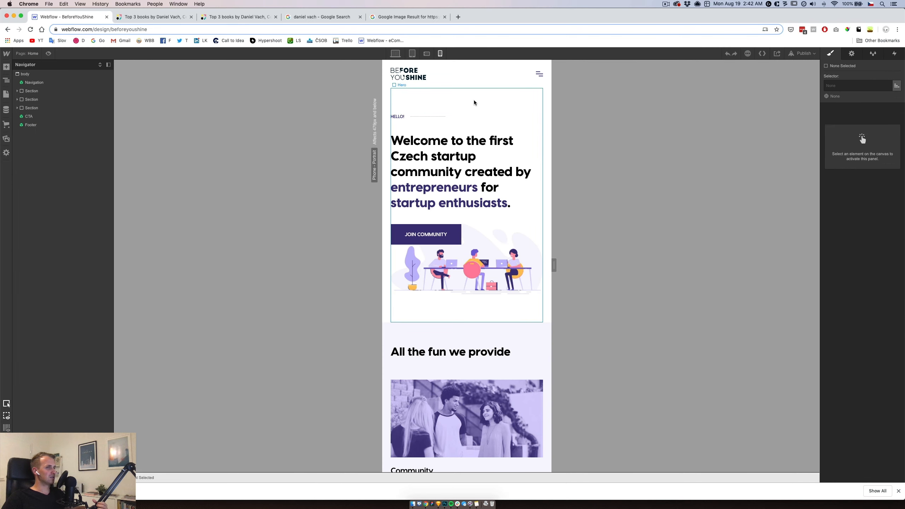
click(474, 100)
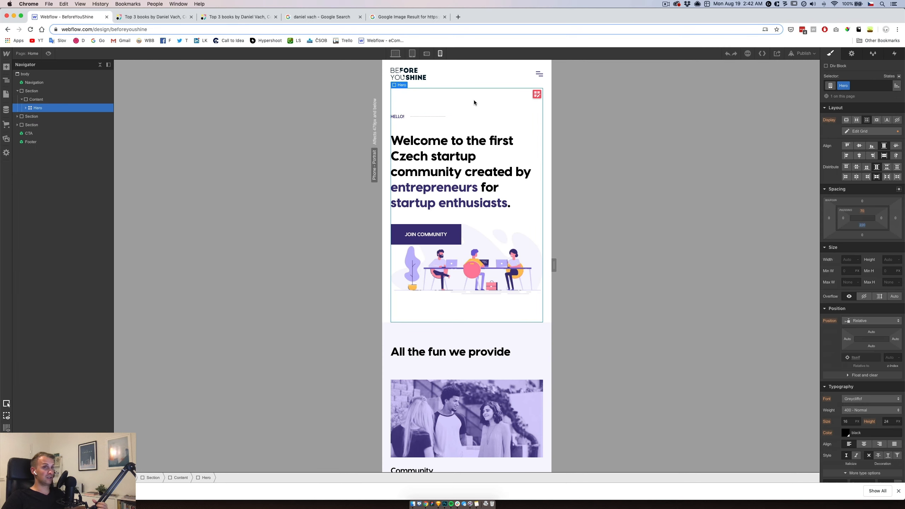
click(427, 55)
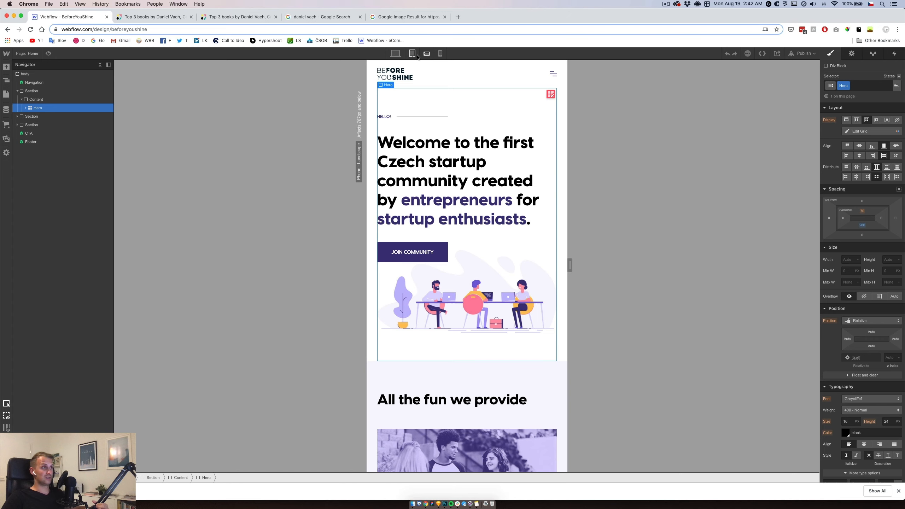
click(413, 53)
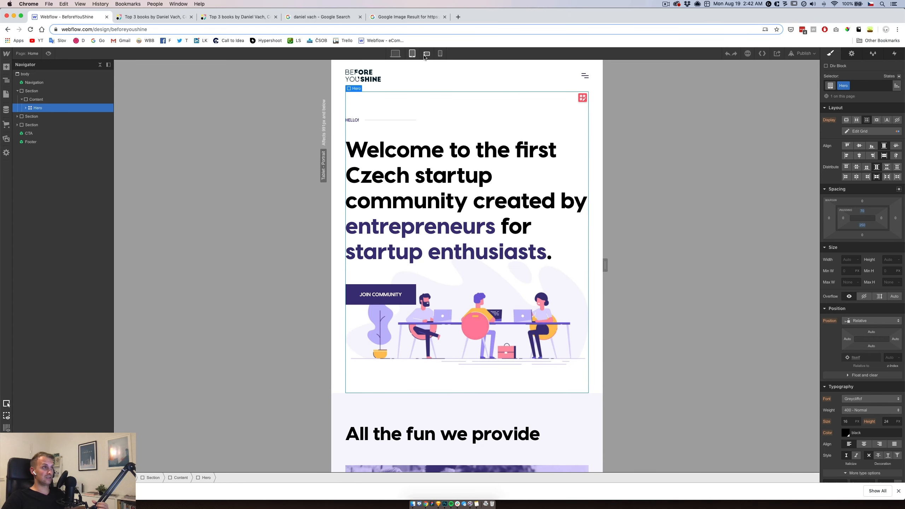
click(6, 93)
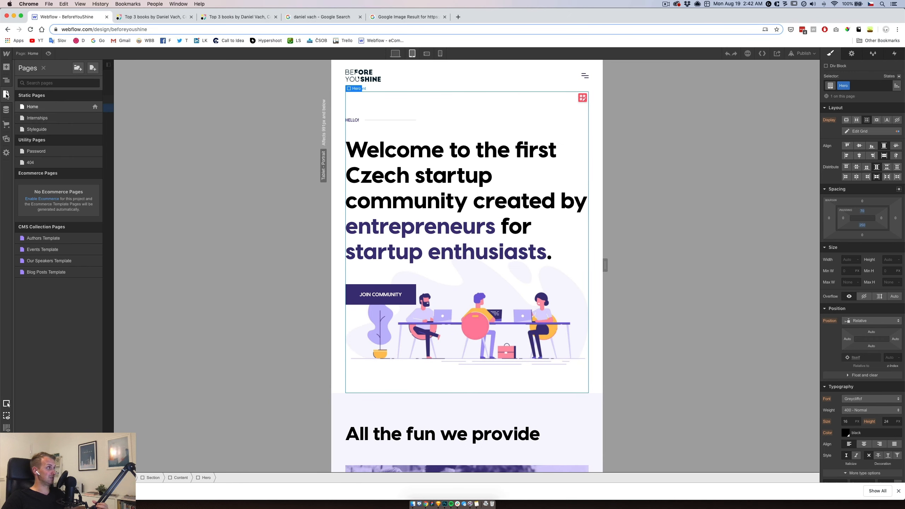
click(46, 272)
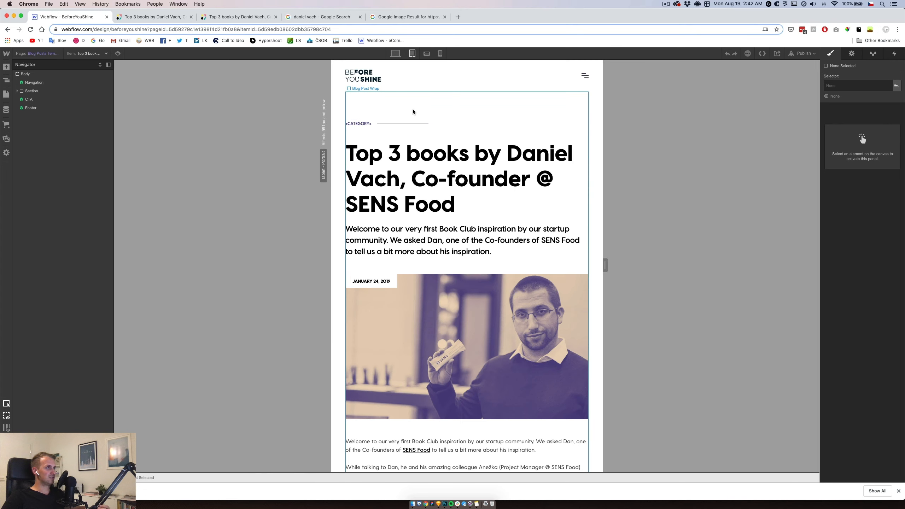
Step: Set the Blog Post Wrap's top padding to 70 px for tablet and check the value at phone landscape
click(415, 112)
click(863, 206)
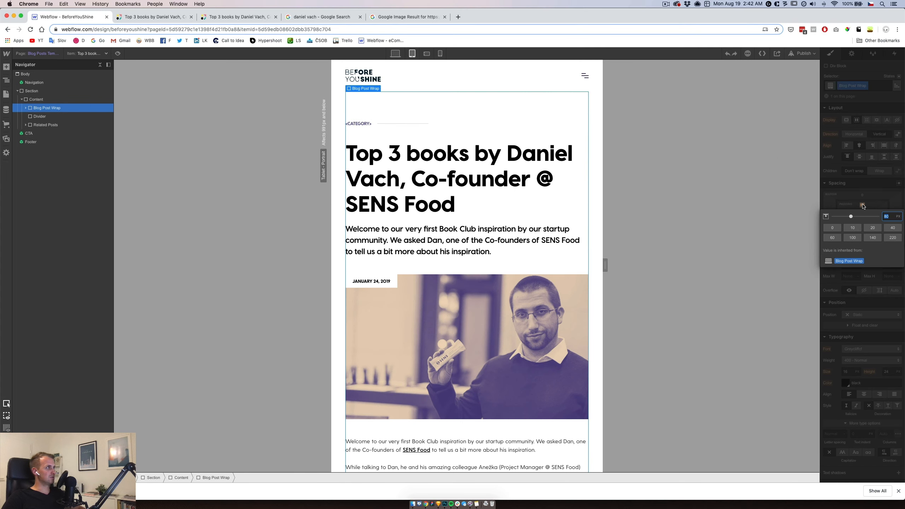
text(70)
key(Return)
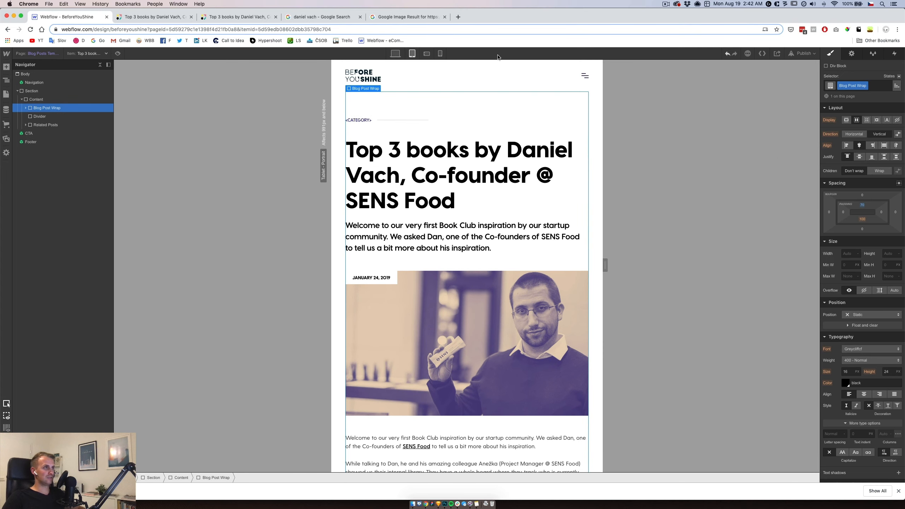
click(426, 53)
click(863, 205)
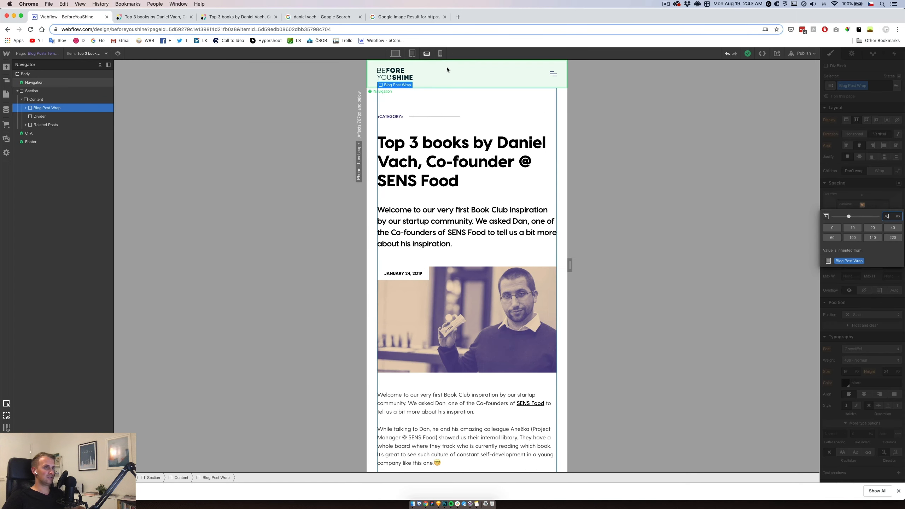
key(Return)
Step: Reduce the Blog Post Wrap's bottom padding above the related posts at the tablet breakpoint
scroll(532, 260, down, 20)
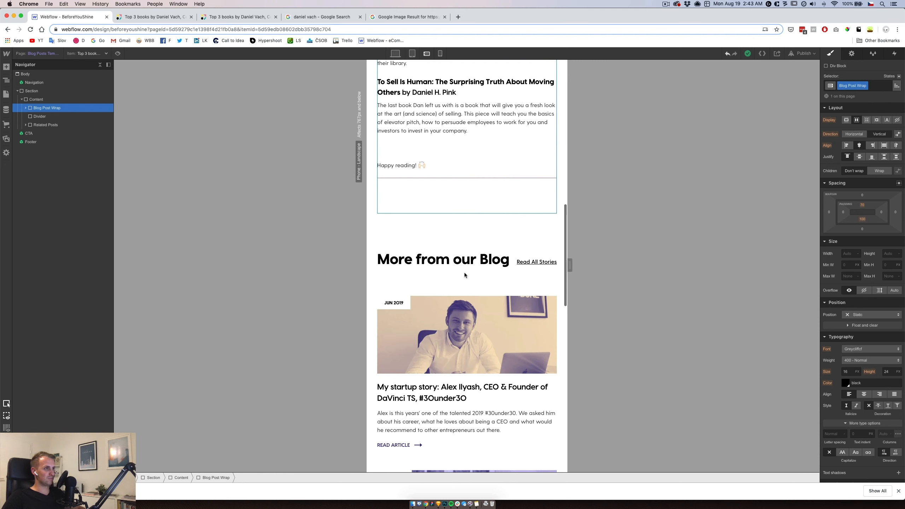
click(413, 55)
click(862, 219)
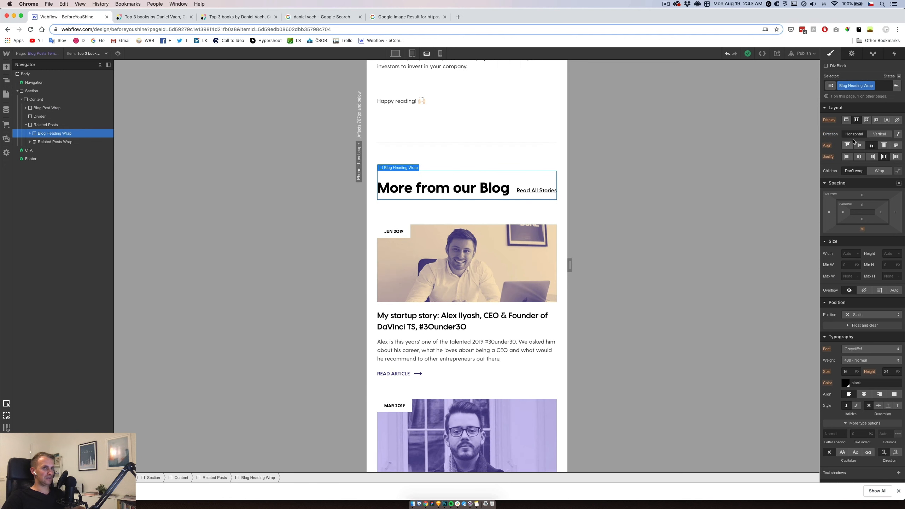
Step: Stack the Blog Heading Wrap's contents vertically and align them to the left for phone landscape
click(879, 135)
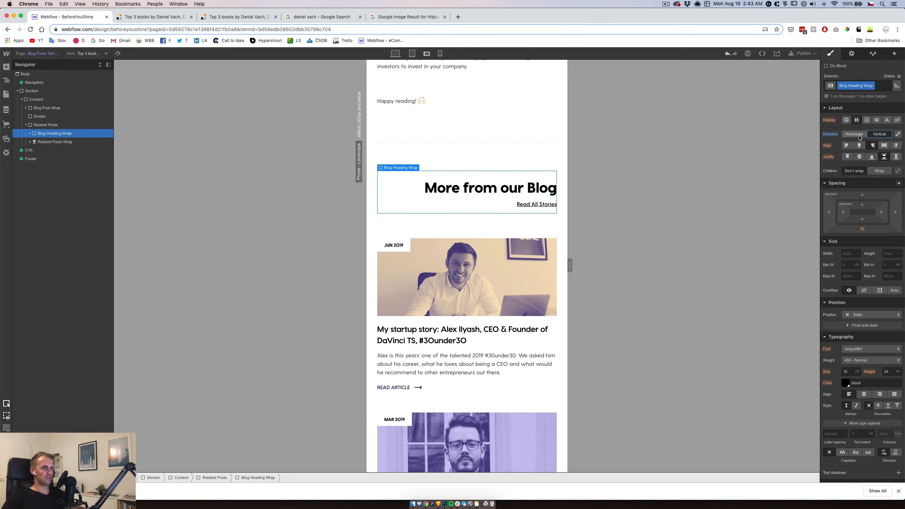
click(847, 148)
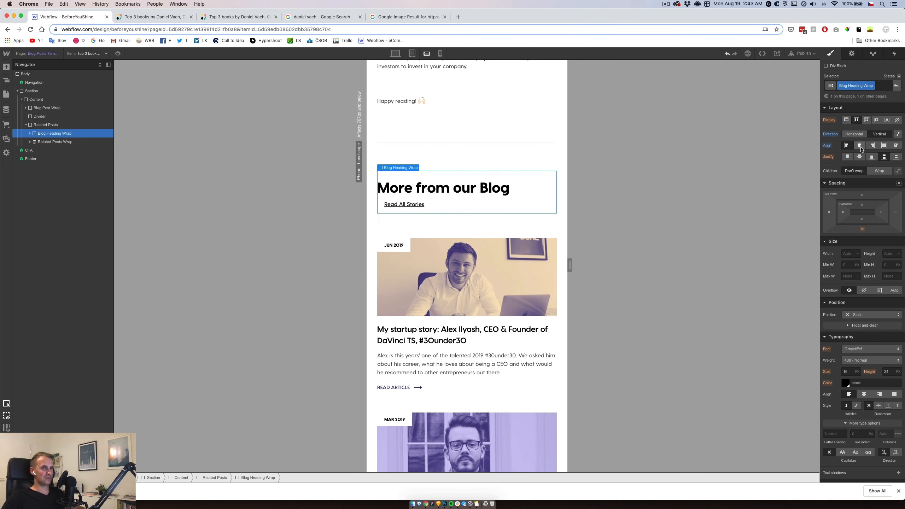
click(500, 193)
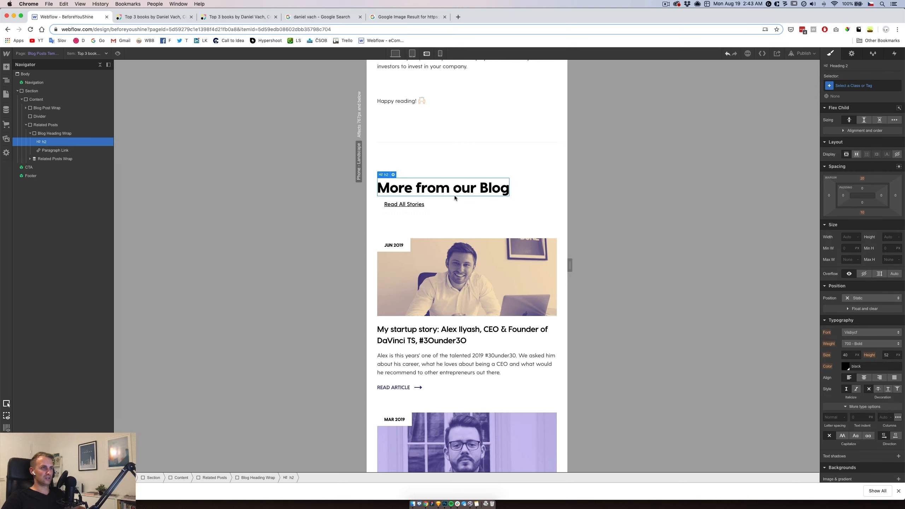
Step: Set the Read All Stories link's left margin to 0 for phone landscape
click(406, 205)
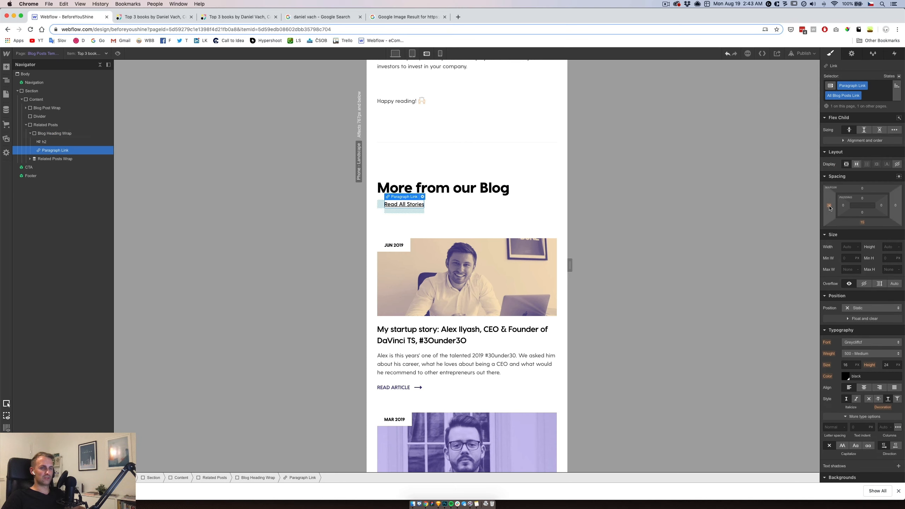
click(830, 206)
text(0)
key(Return)
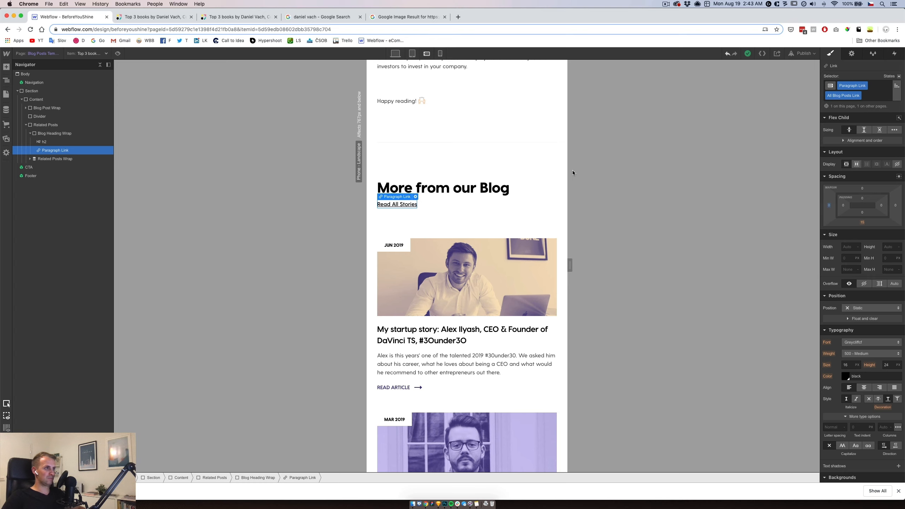
Step: Set the Read All Stories link's top margin to 10 px for phone landscape and check it at phone portrait
click(441, 53)
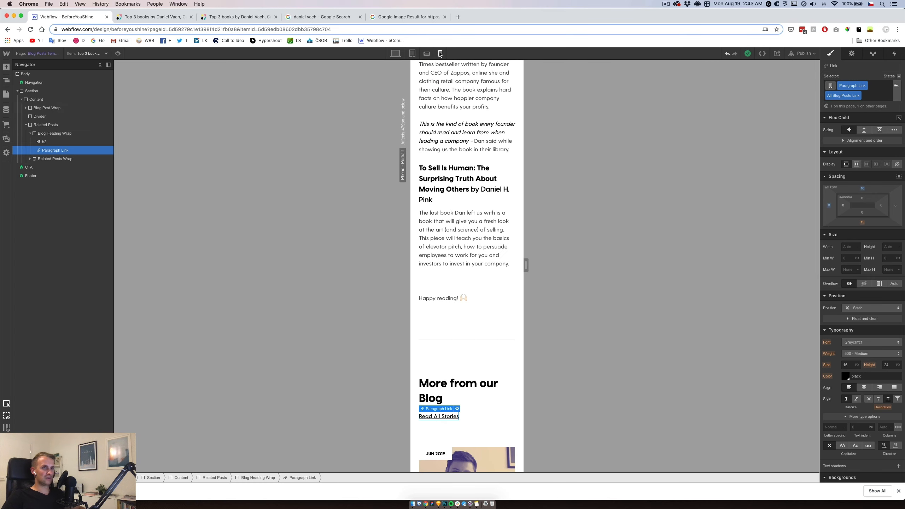
click(427, 54)
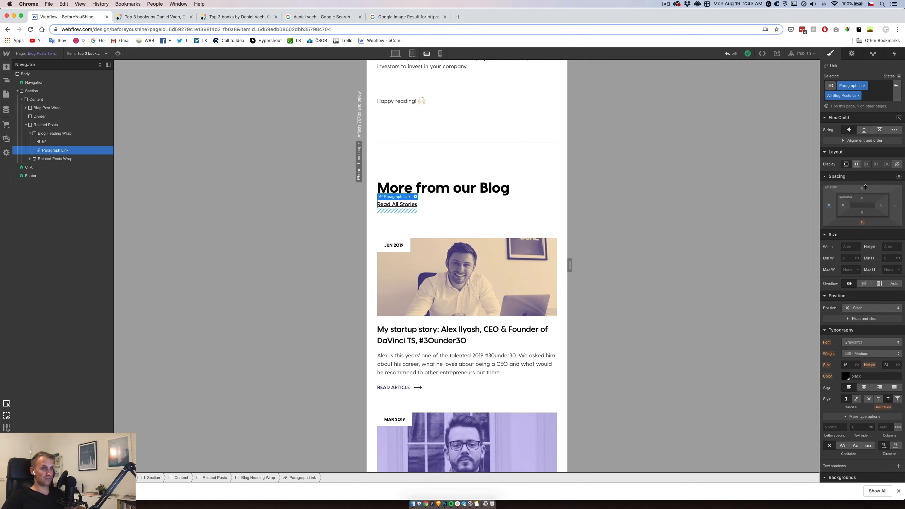
drag(864, 189, 721, 155)
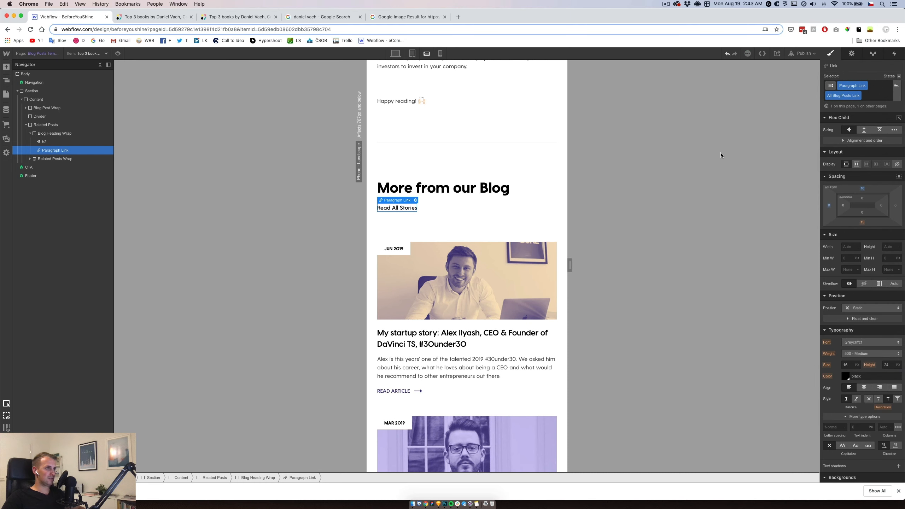
click(440, 53)
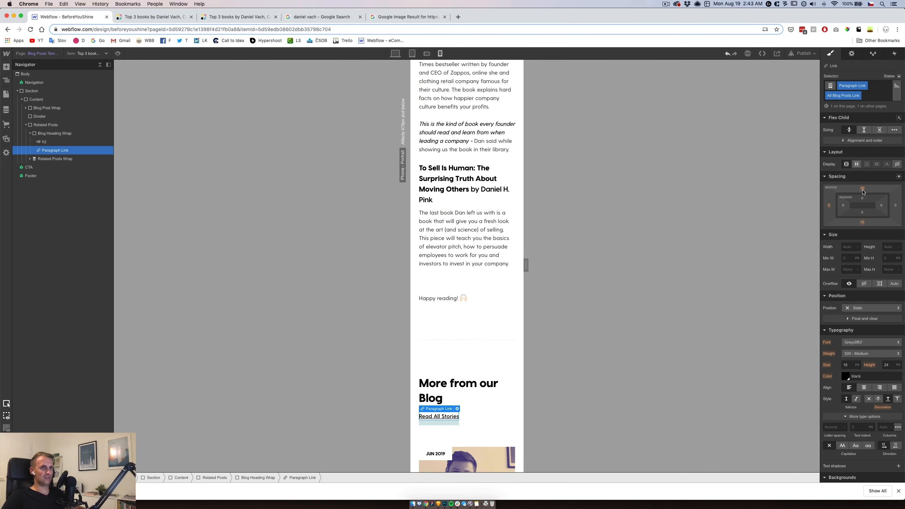
Step: Review the related posts, their cover images and the article header at the phone portrait and landscape breakpoints
scroll(465, 315, down, 10)
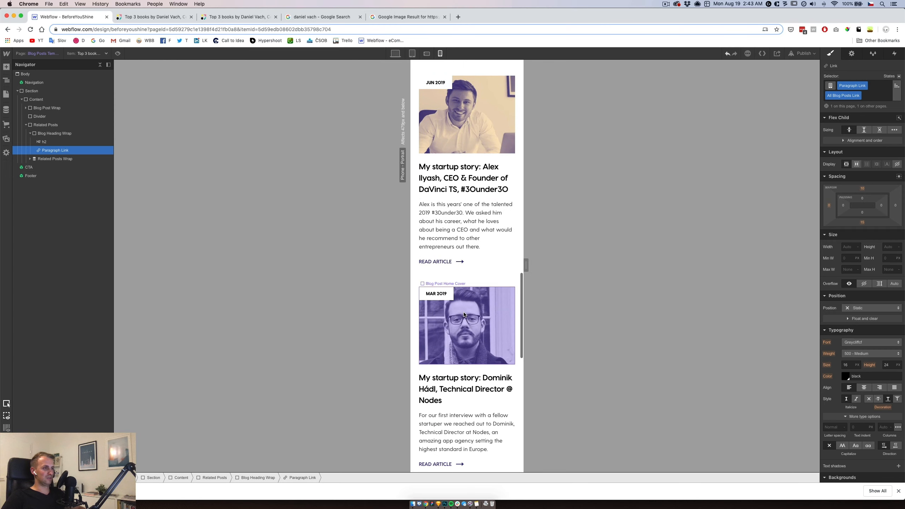
scroll(464, 315, down, 12)
scroll(488, 246, up, 4)
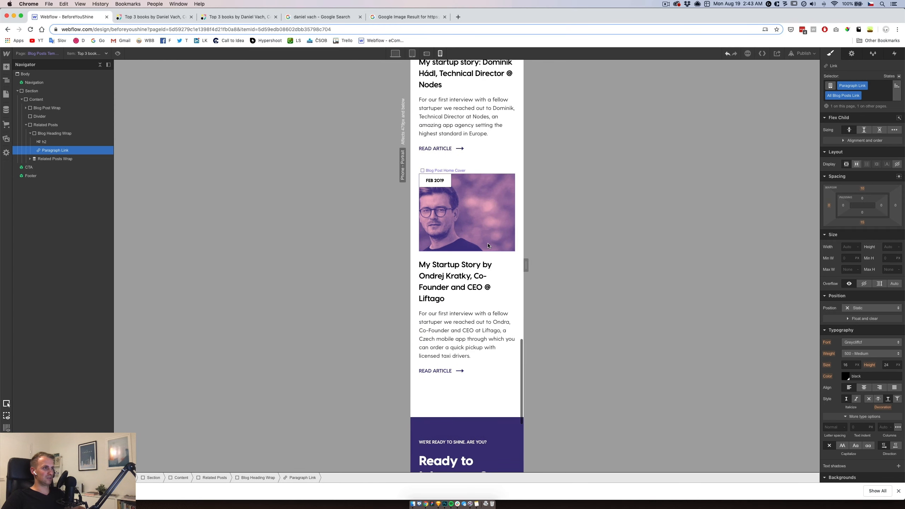
click(488, 246)
scroll(488, 243, up, 13)
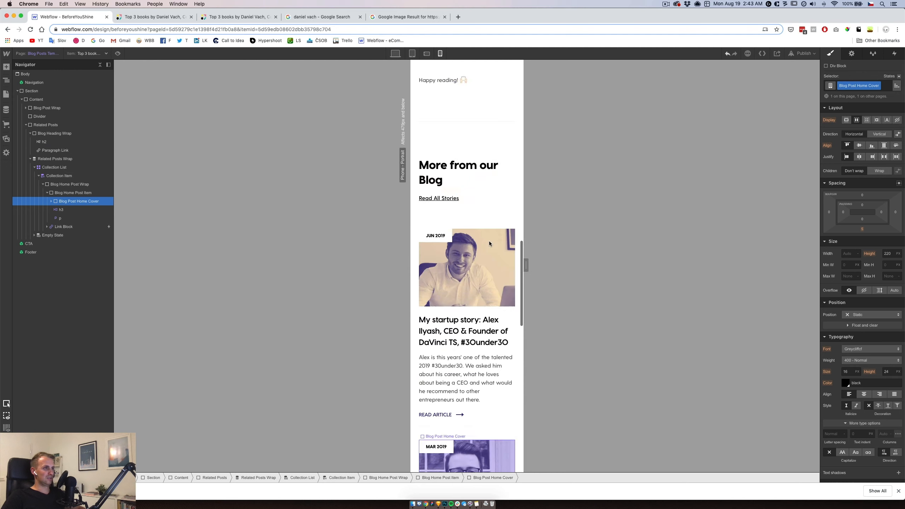
scroll(490, 242, up, 15)
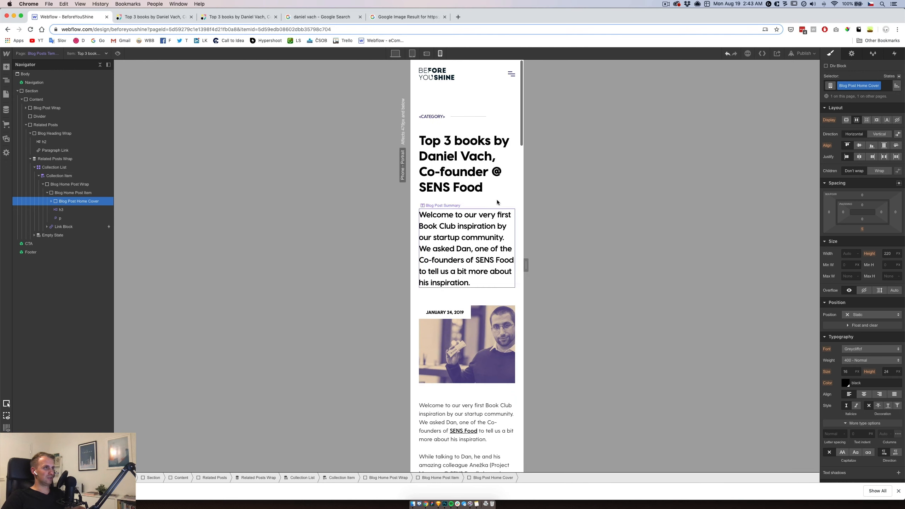
click(426, 53)
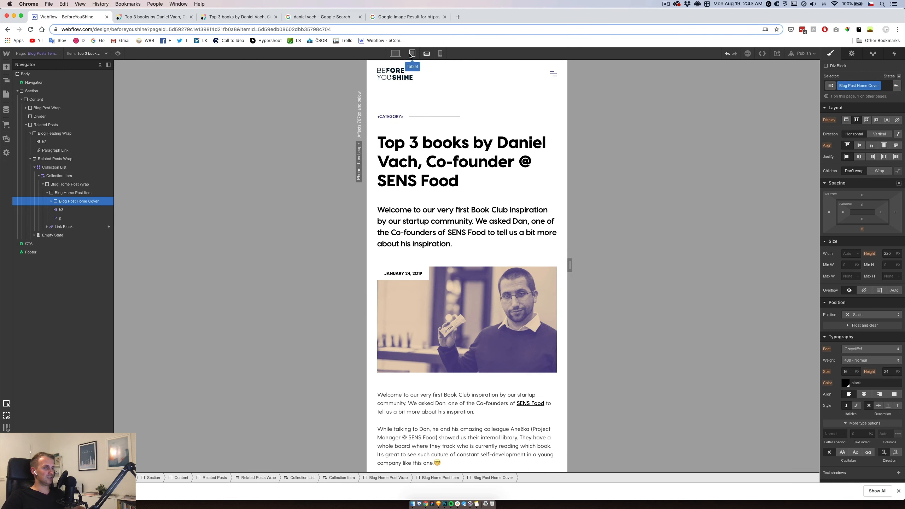
scroll(445, 214, down, 20)
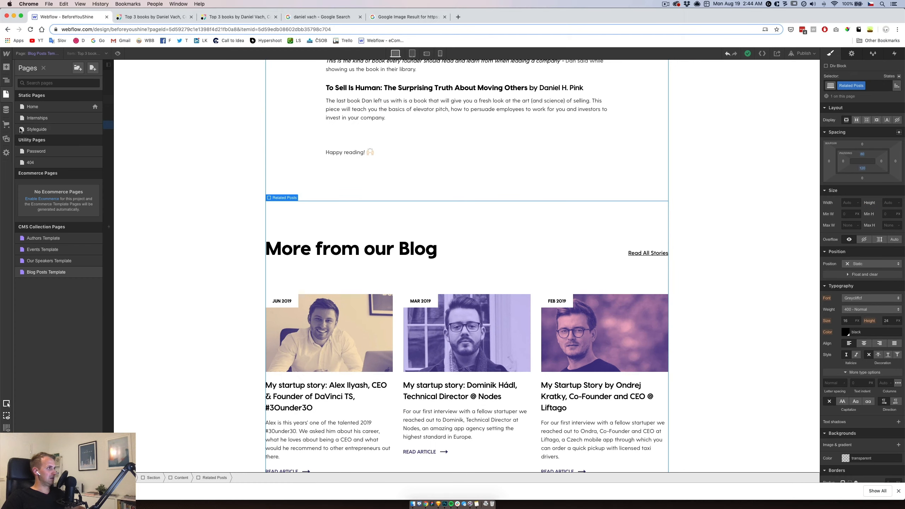
Step: Open the Home page and limit the Blog Post Home Grid collection list to 2 items
click(33, 107)
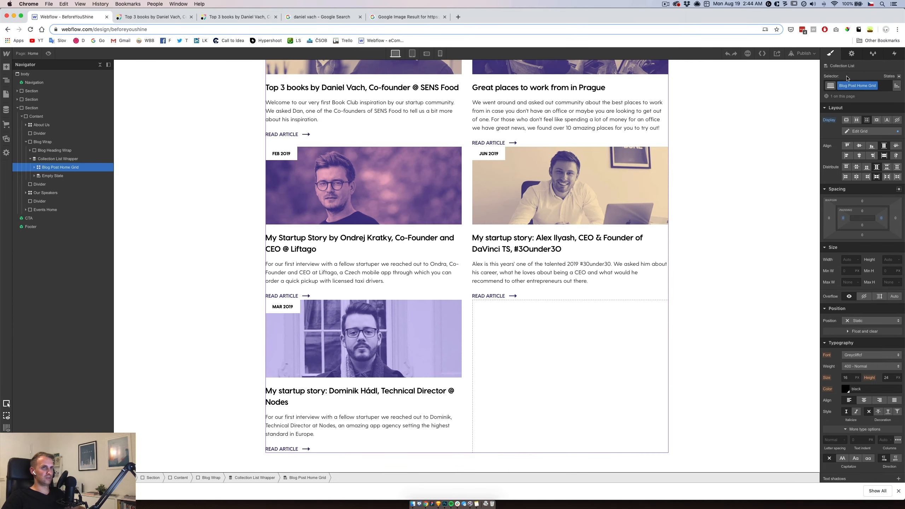
click(852, 54)
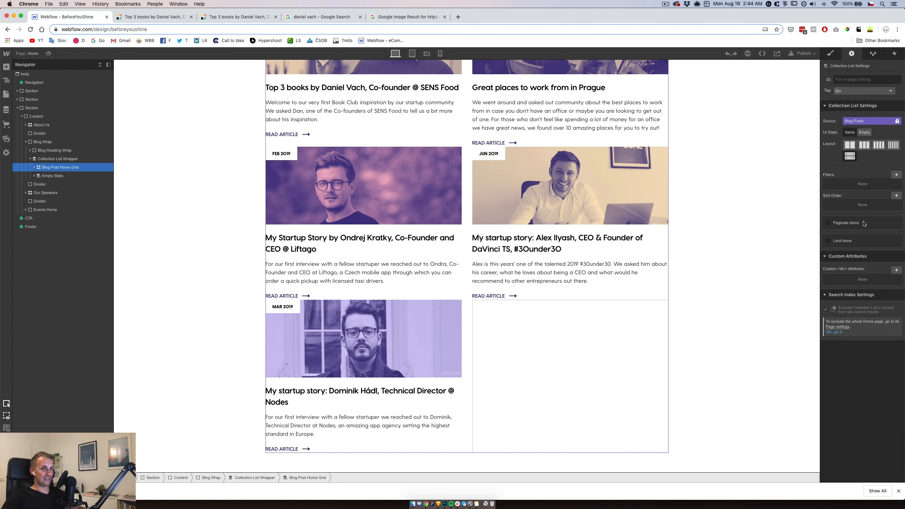
click(830, 241)
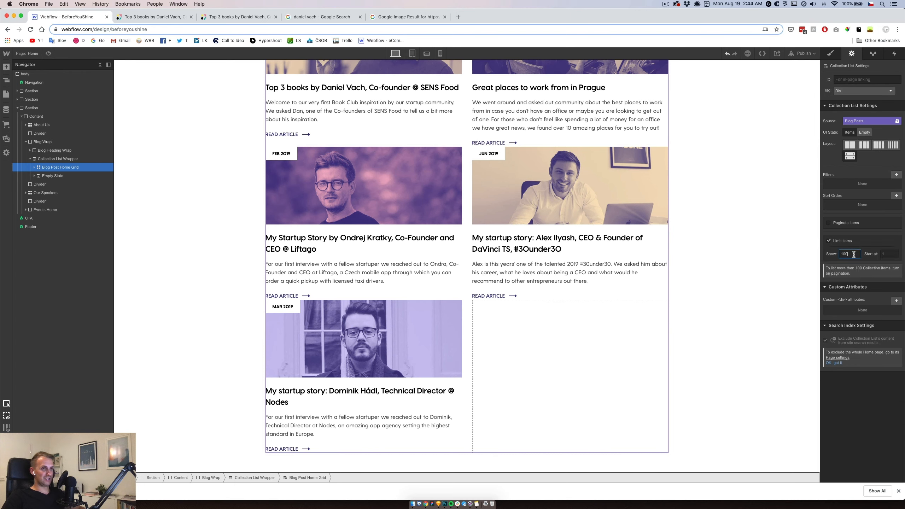
key(Return)
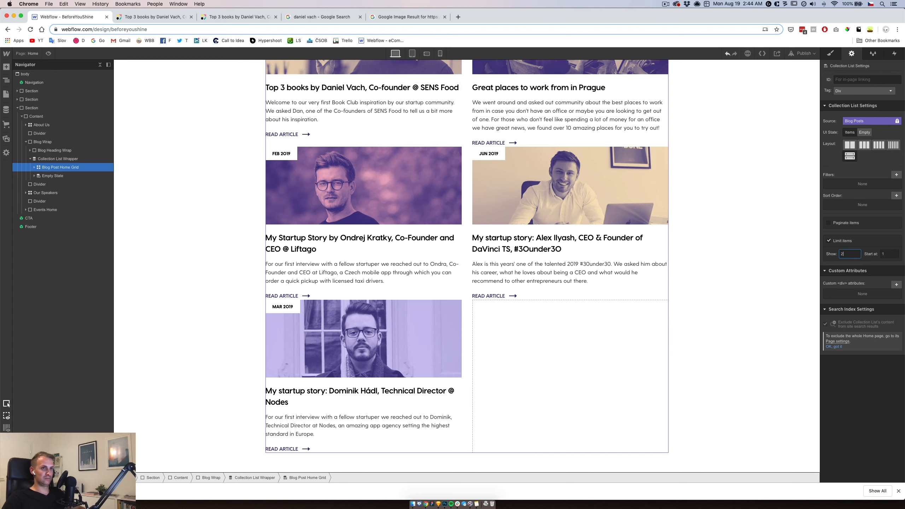
Step: Set the Blog Post Home Grid's row gap to 60 px and check the Our Stories section
click(830, 53)
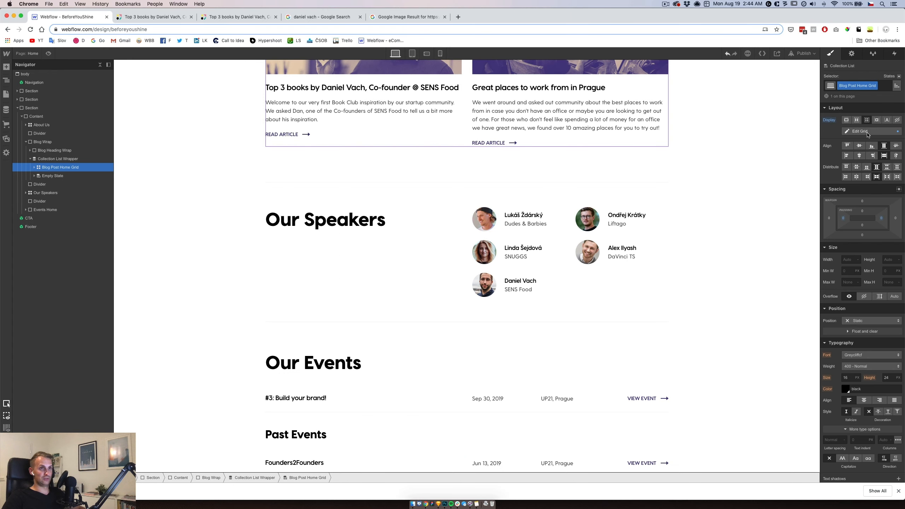
click(860, 131)
click(888, 144)
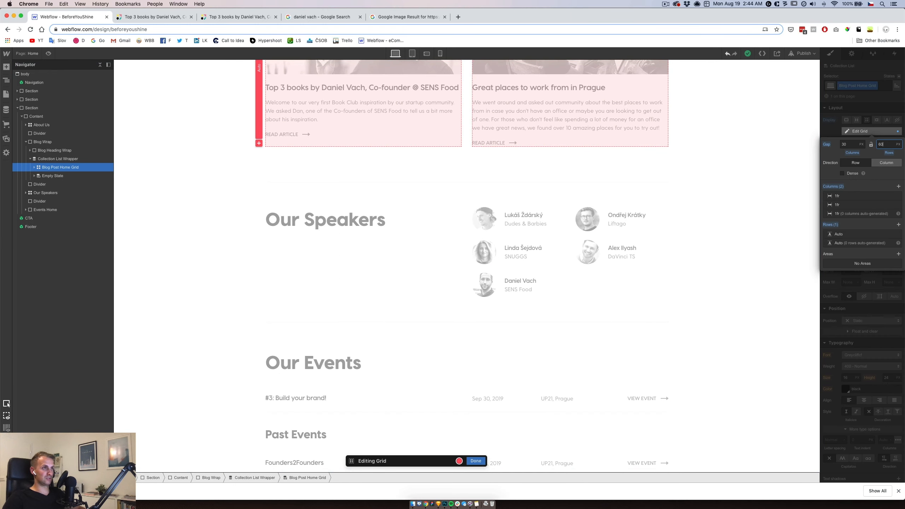
click(870, 106)
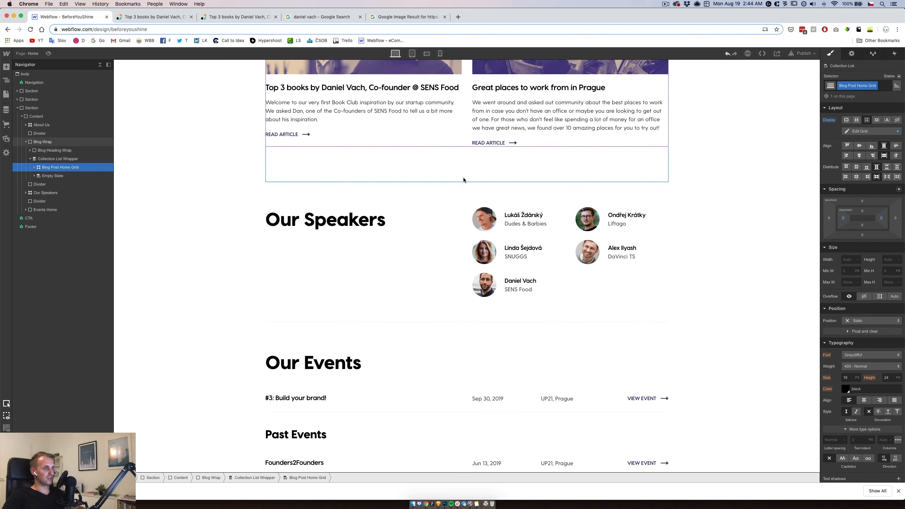
scroll(463, 176, up, 4)
scroll(438, 174, up, 3)
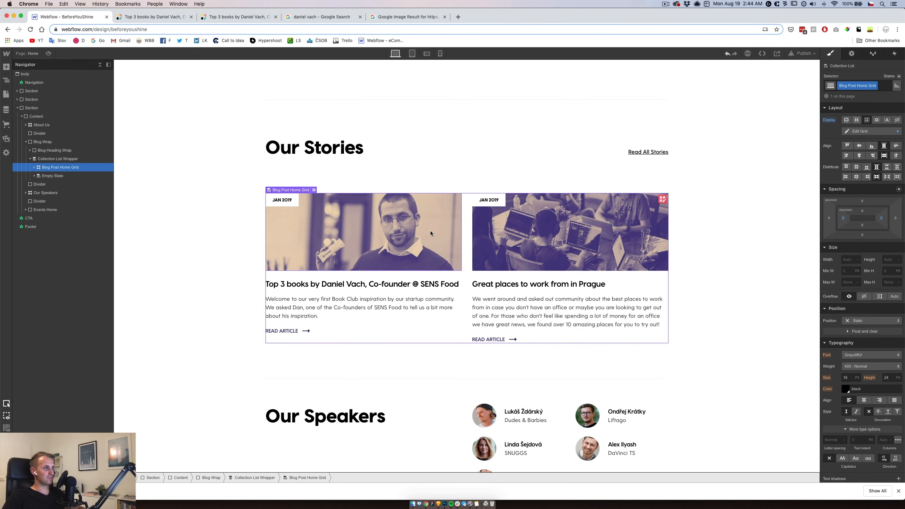
Step: Add a sort order by Blog Post Release Date to the Blog Post Home Grid and save it
click(854, 54)
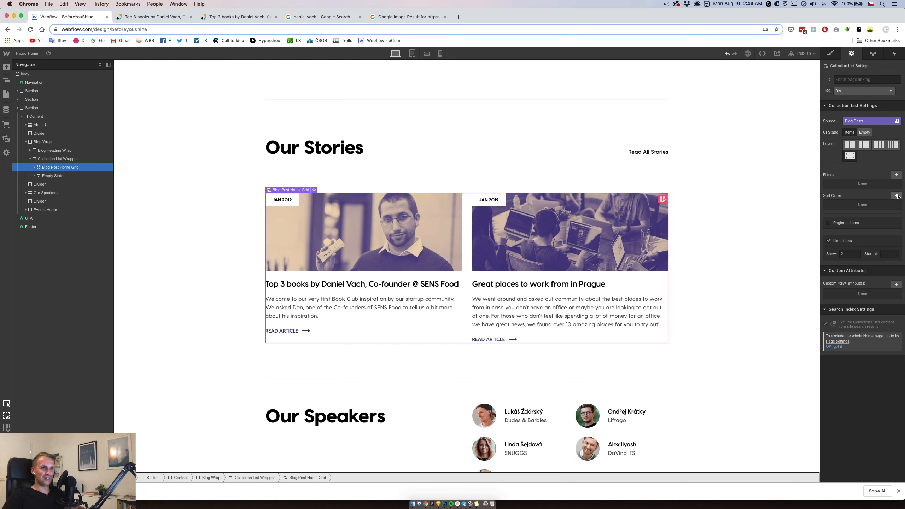
click(897, 197)
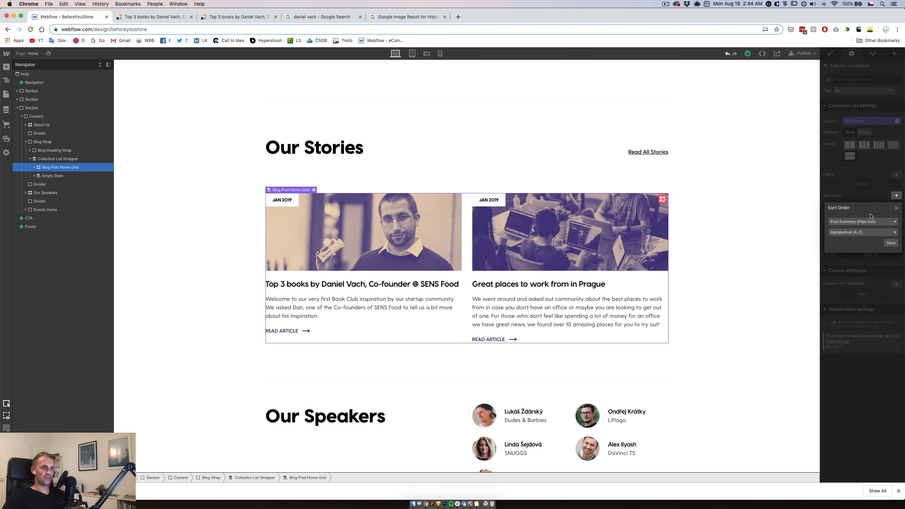
click(859, 222)
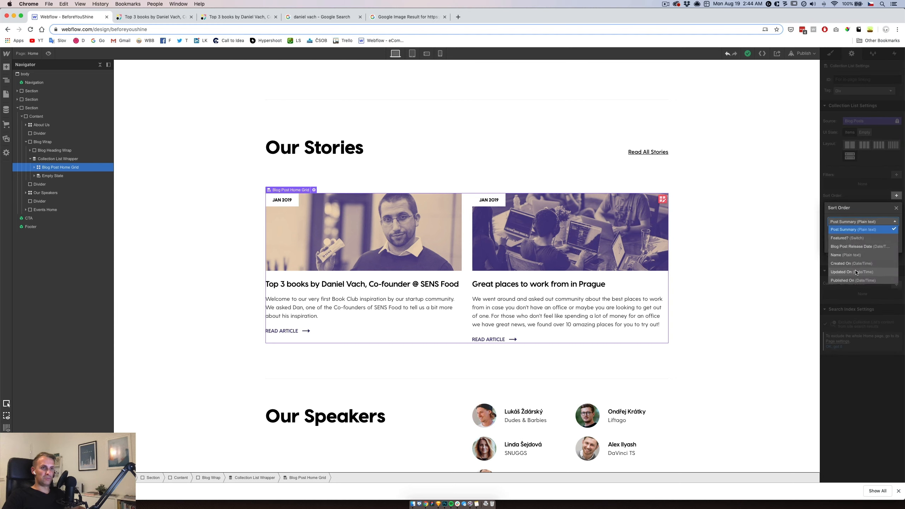
click(850, 247)
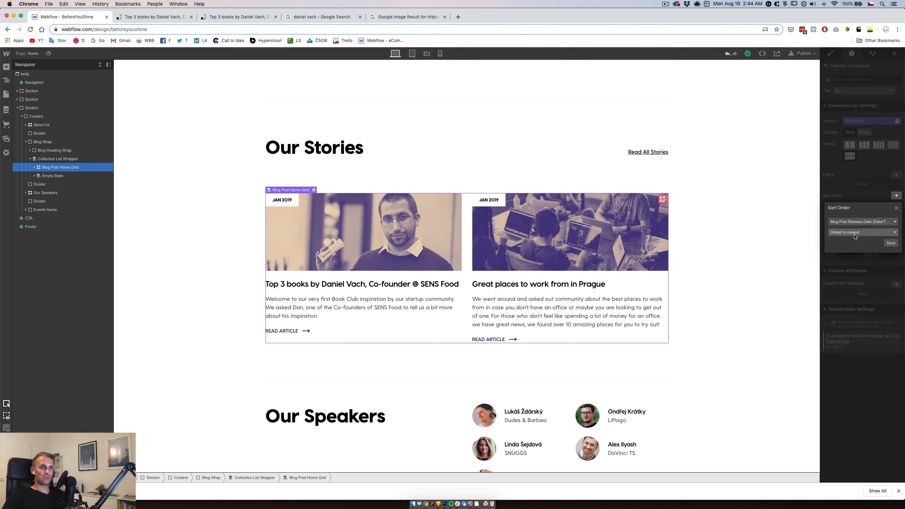
click(854, 232)
click(863, 241)
click(891, 243)
Step: View the Blog Posts Template at the desktop breakpoint, from the article body up to the title
scroll(480, 189, up, 5)
scroll(481, 192, up, 6)
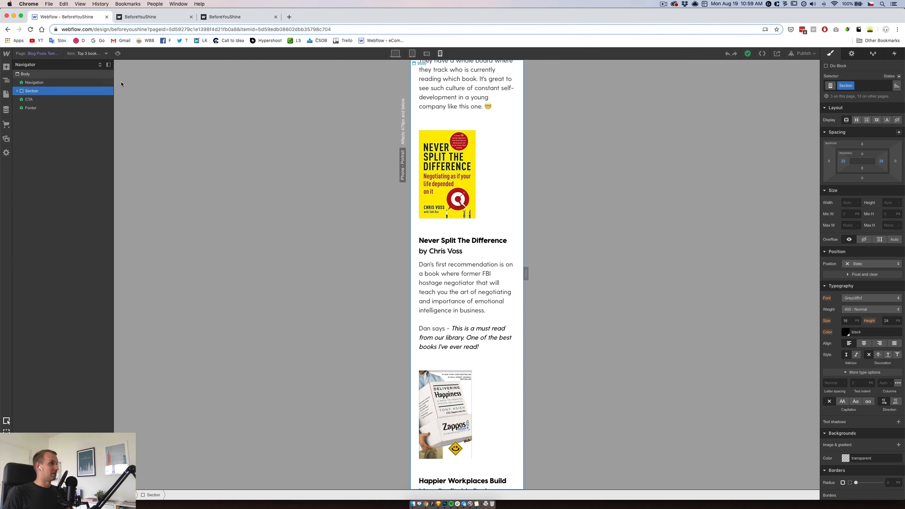
key(shift+1)
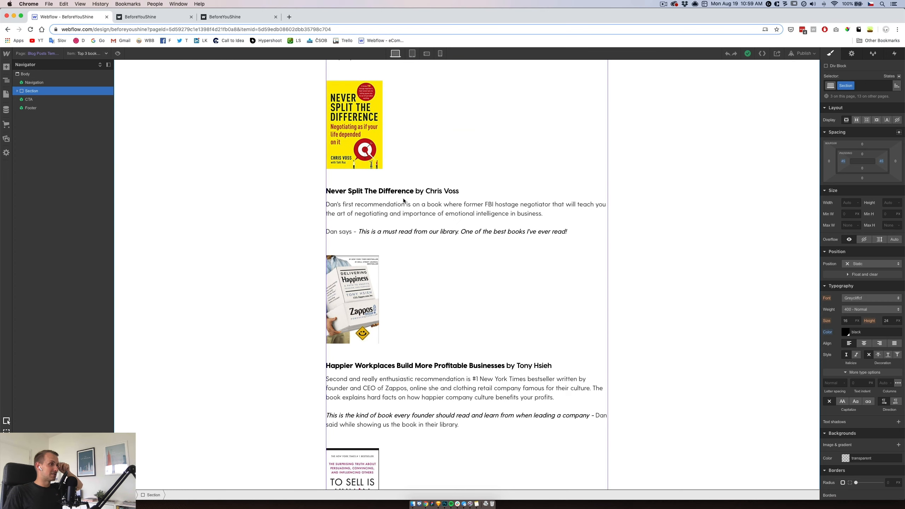
scroll(404, 201, up, 10)
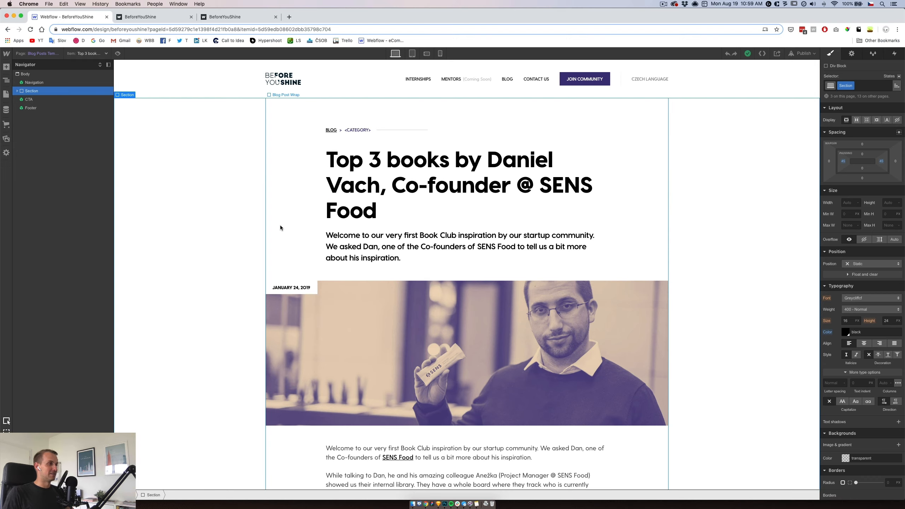
Step: Examine the blog post's breadcrumb, checking the link settings of BLOG and the text settings of the <CATEGORY> label
scroll(283, 225, down, 10)
scroll(283, 224, up, 10)
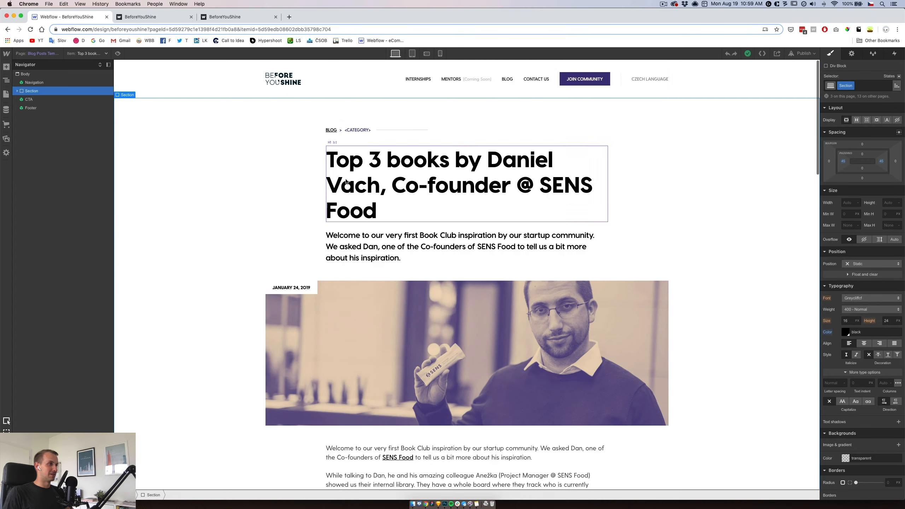
click(334, 132)
click(852, 53)
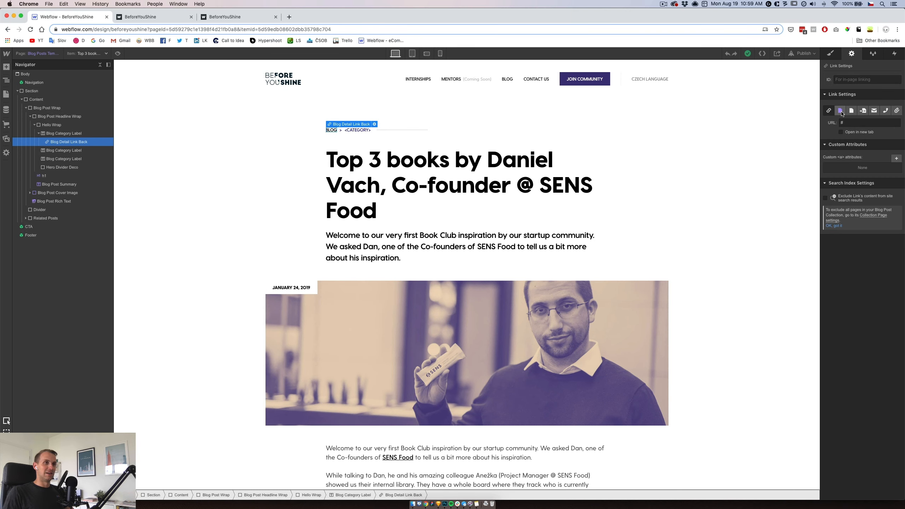
click(359, 132)
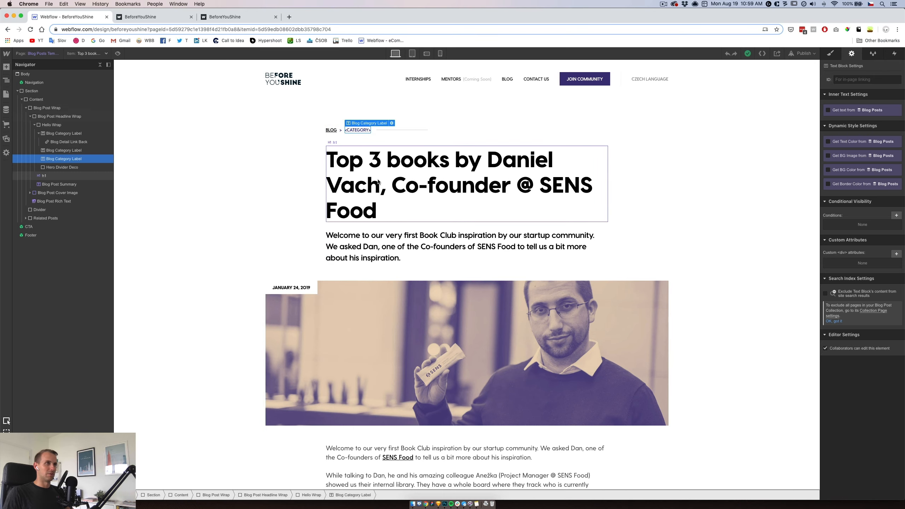
Step: Add a collection list below the Blog Post Rich Text at the end of the article and connect it to the Authors collection
scroll(379, 181, down, 20)
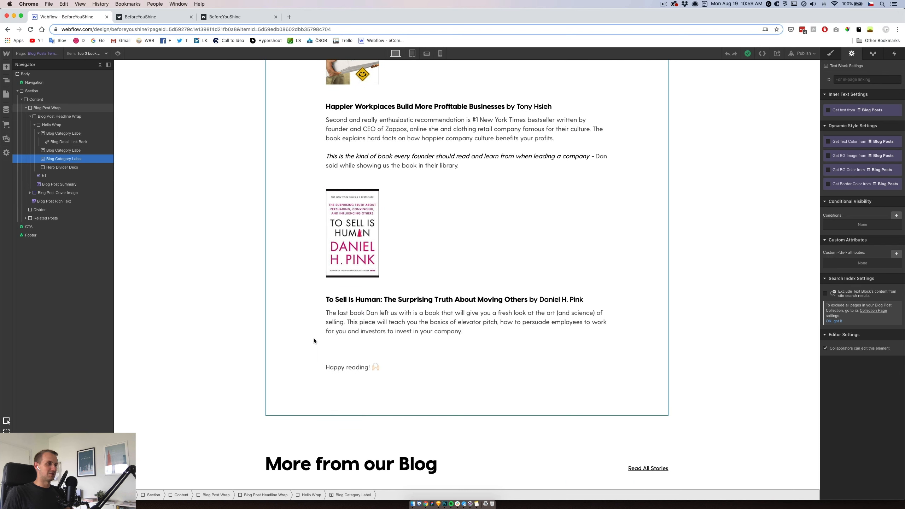
click(321, 358)
scroll(326, 380, down, 5)
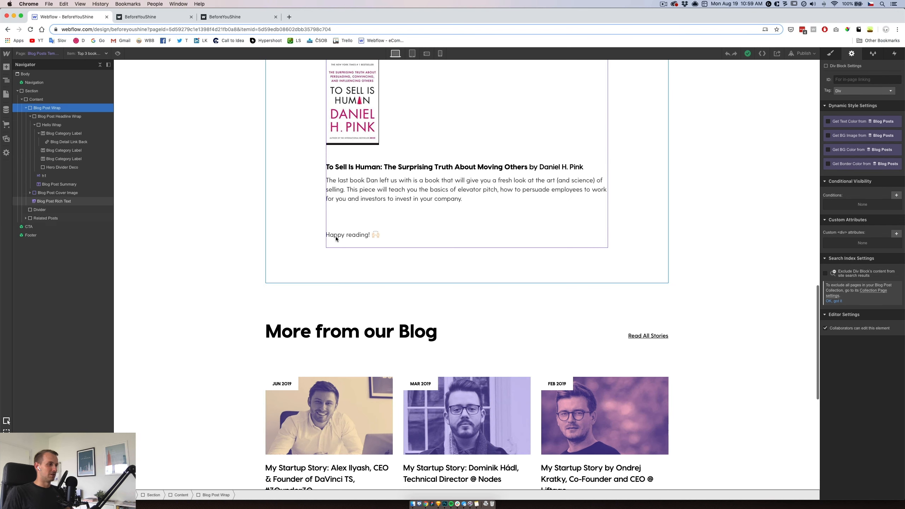
click(331, 247)
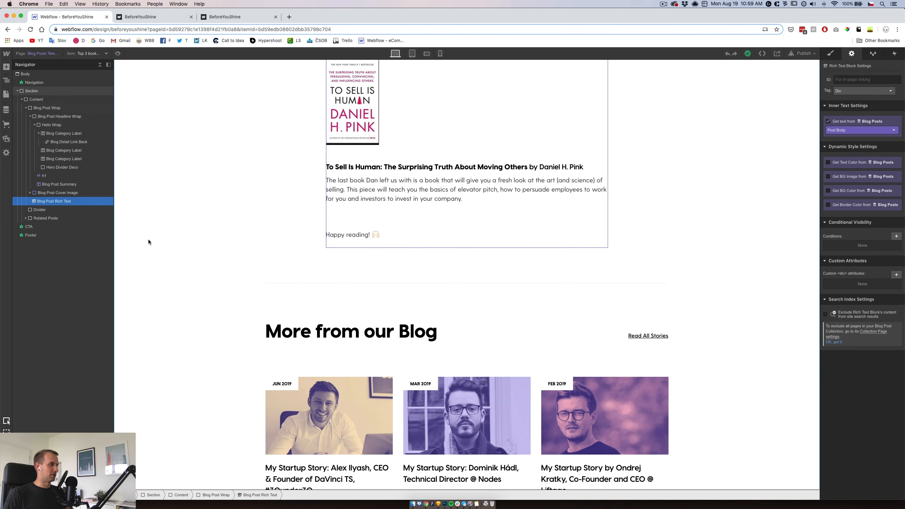
click(31, 117)
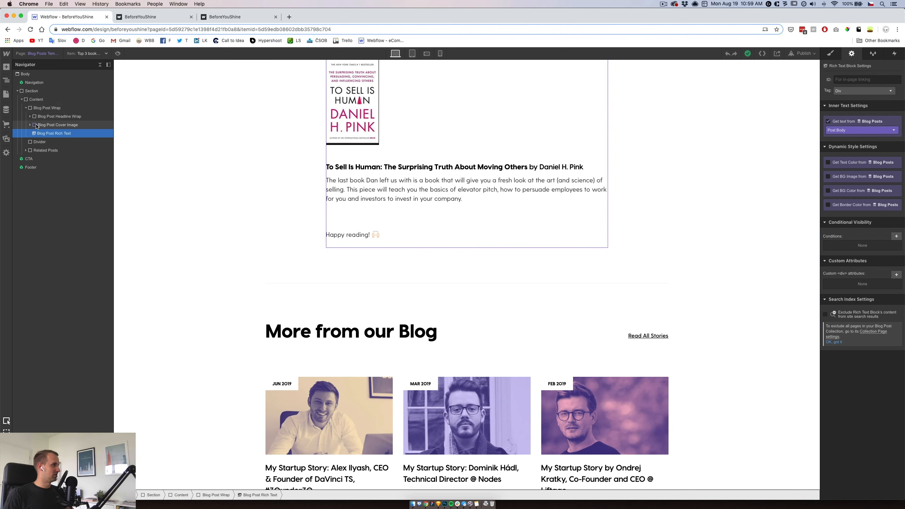
click(6, 67)
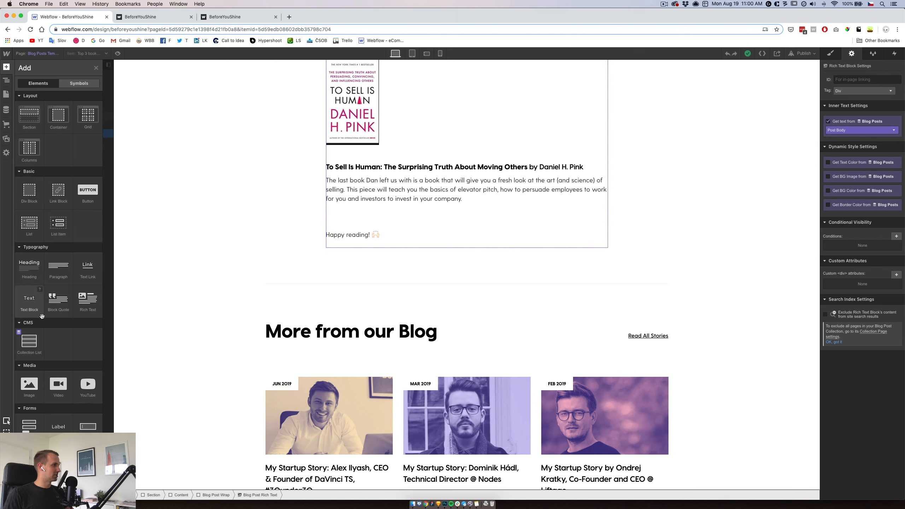
click(32, 349)
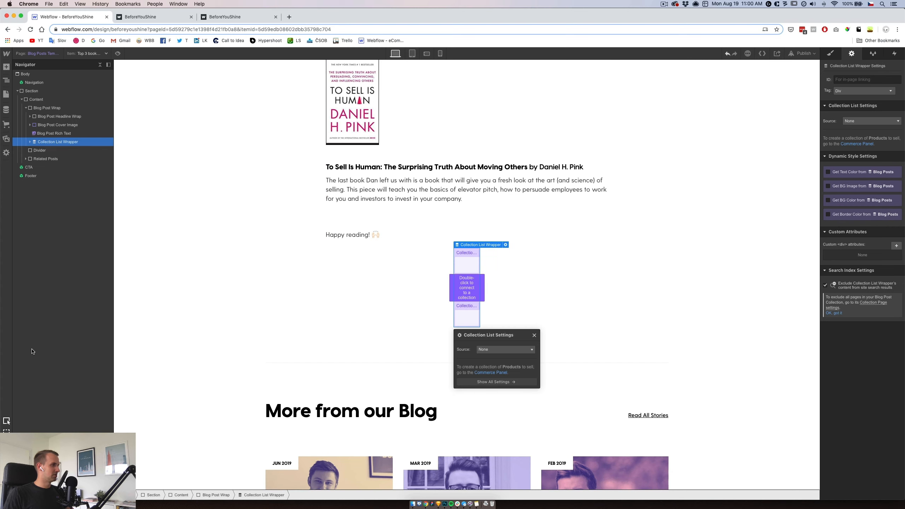
click(488, 349)
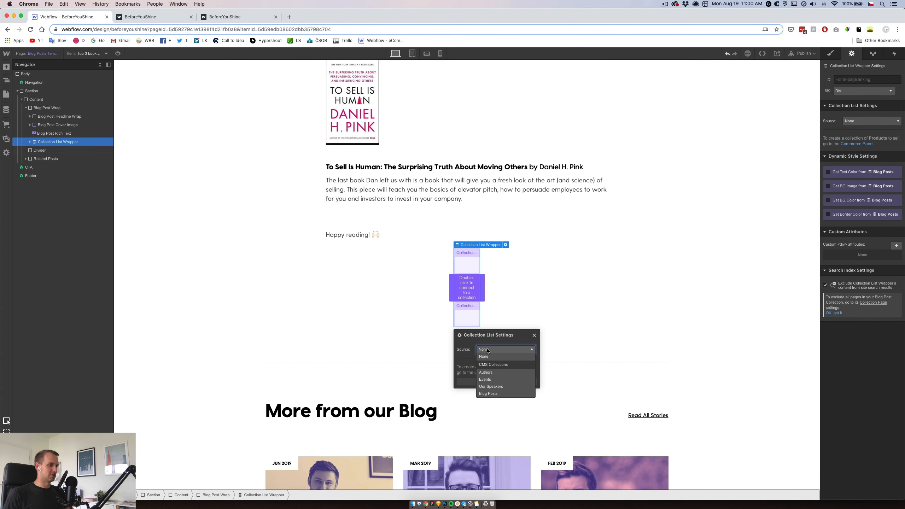
click(491, 373)
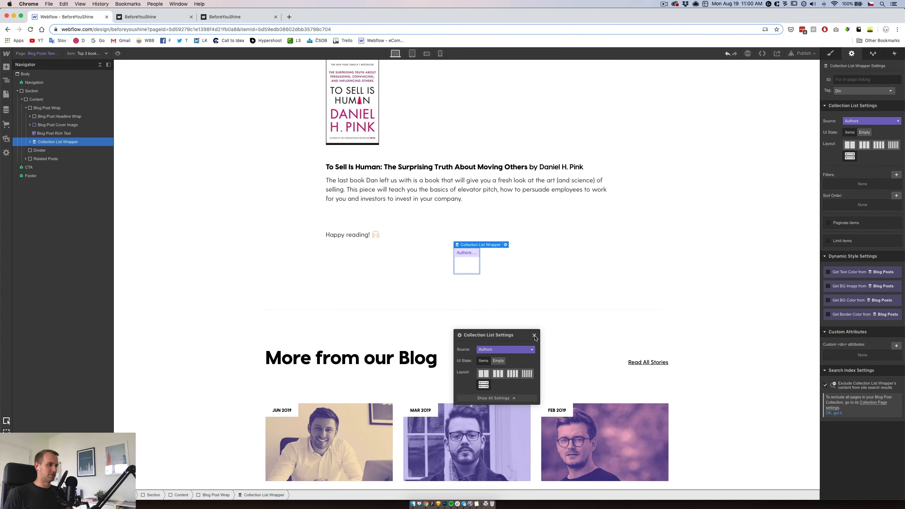
click(534, 336)
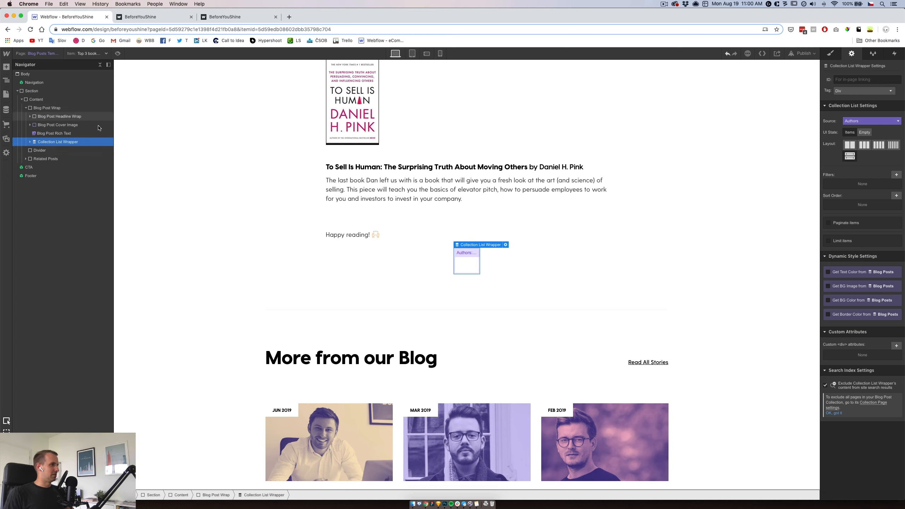
Step: Try stretched alignment for the Blog Post Wrap's children and restore the centred alignment
click(48, 109)
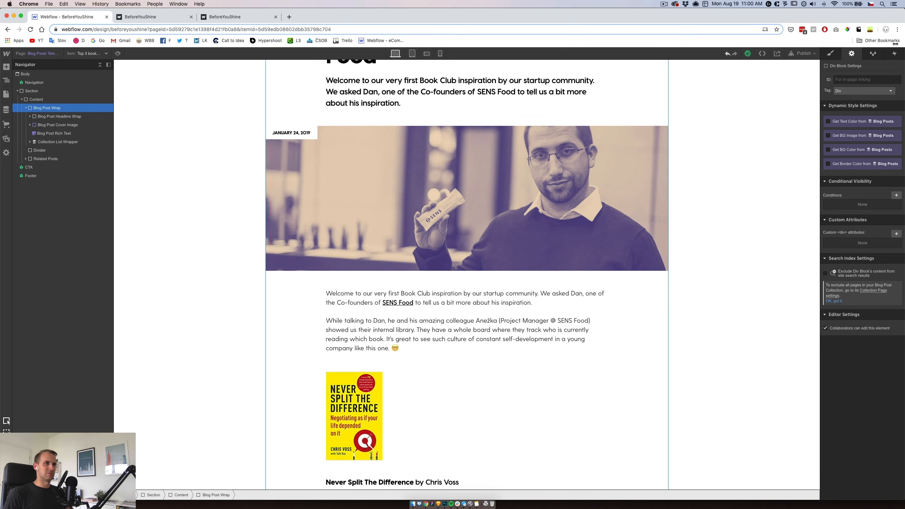
click(839, 53)
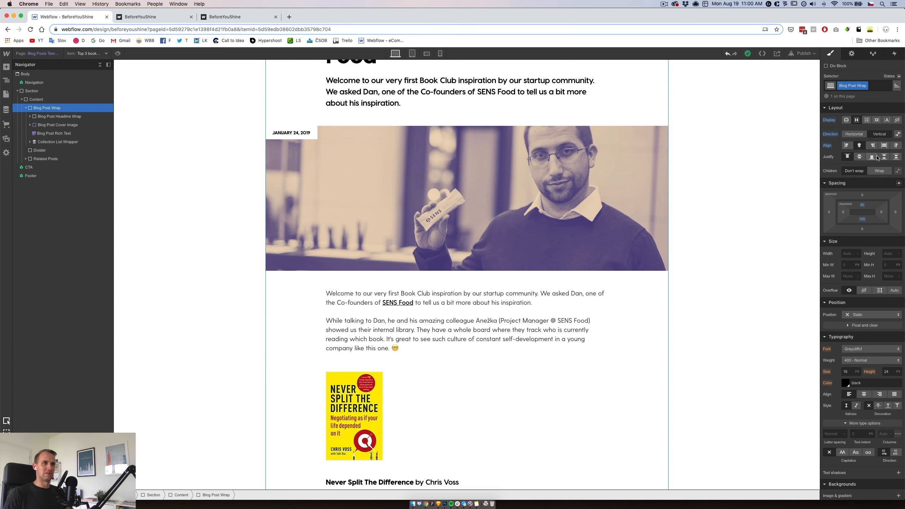
click(885, 146)
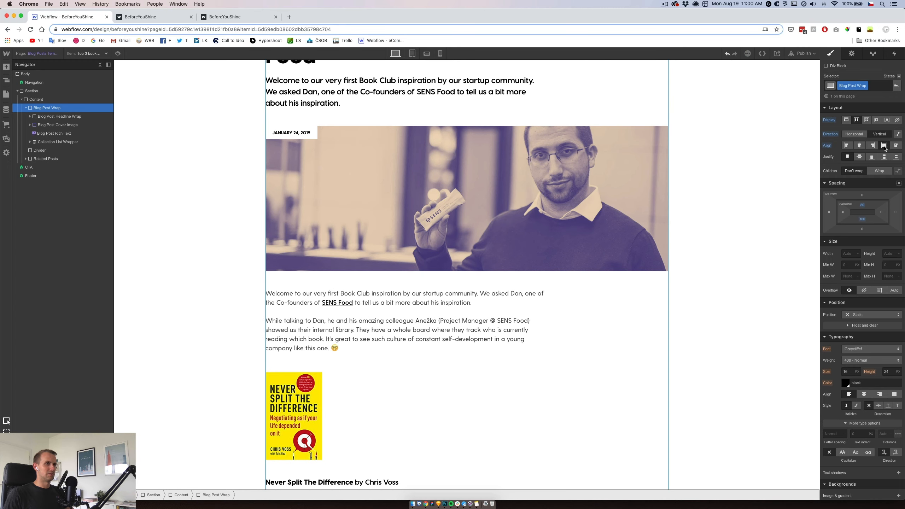
click(859, 146)
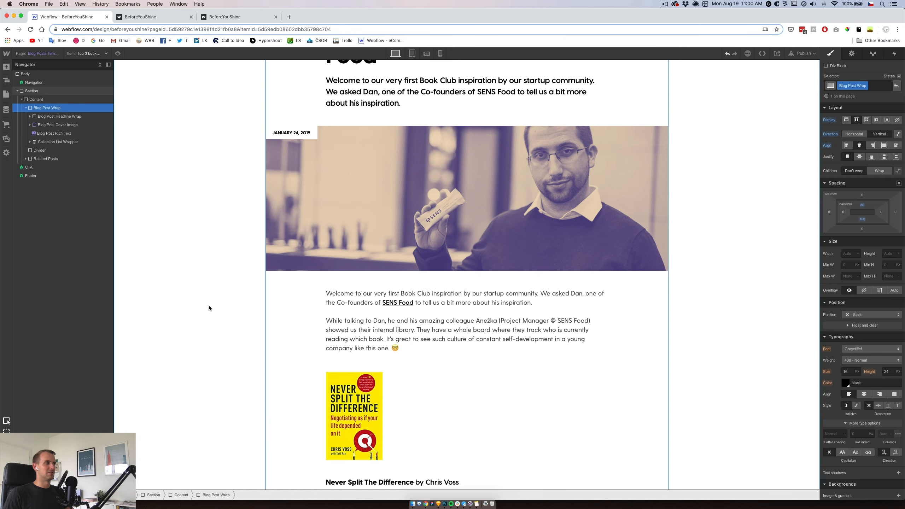
Step: Set the Blog Post Rich Text's left and right margins to Auto and stretch the Blog Post Wrap's children
click(43, 117)
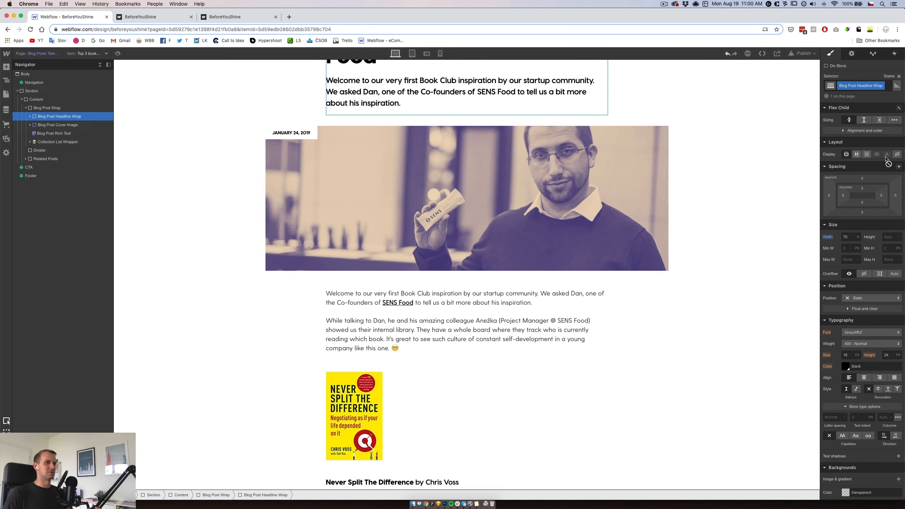
click(362, 400)
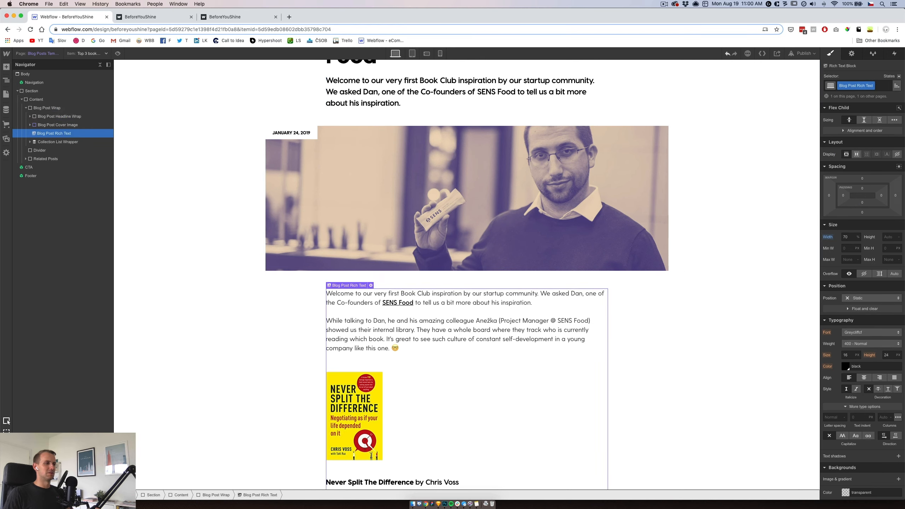
scroll(480, 308, down, 15)
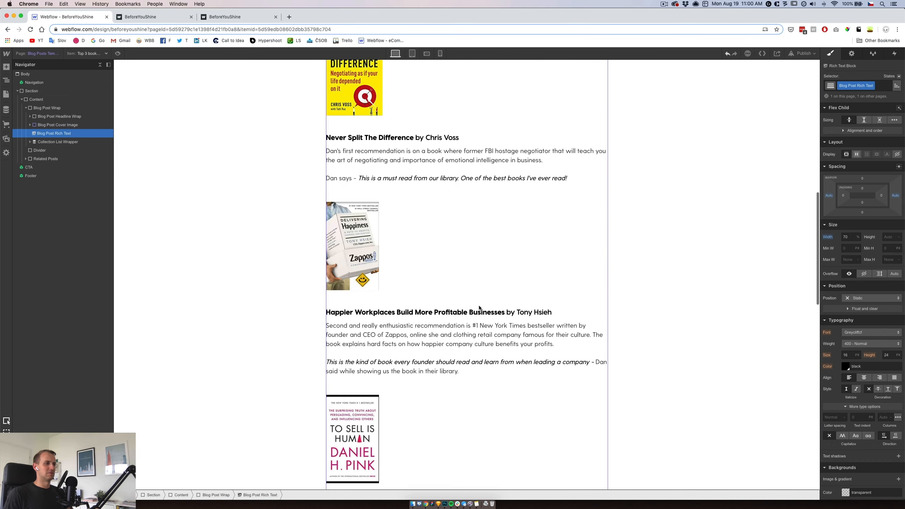
click(395, 374)
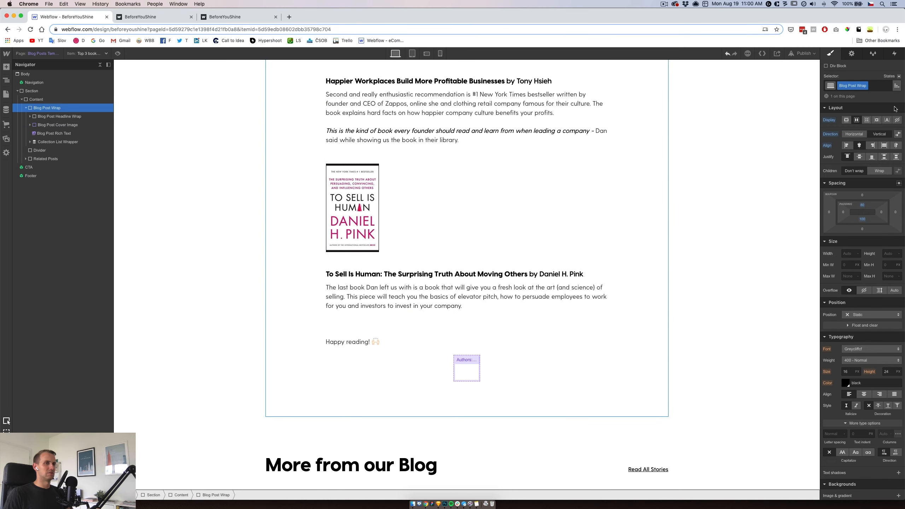
click(882, 138)
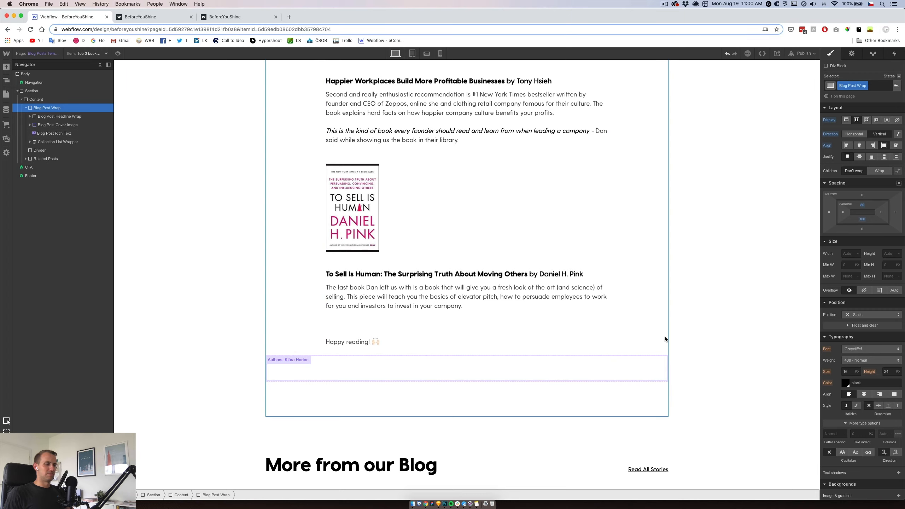
Step: Open the Home page and duplicate the Speaker Home Item Wrap inside the Our Speakers collection item
key(p)
click(41, 109)
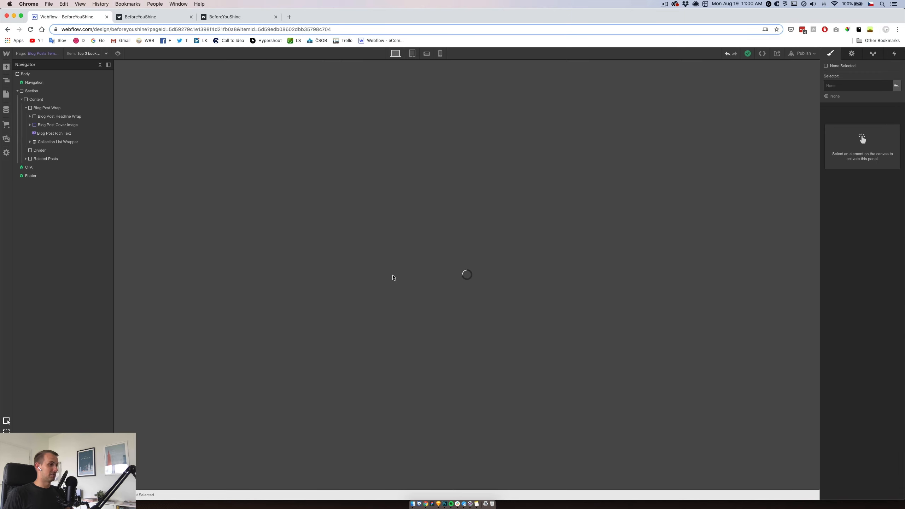
scroll(464, 275, down, 15)
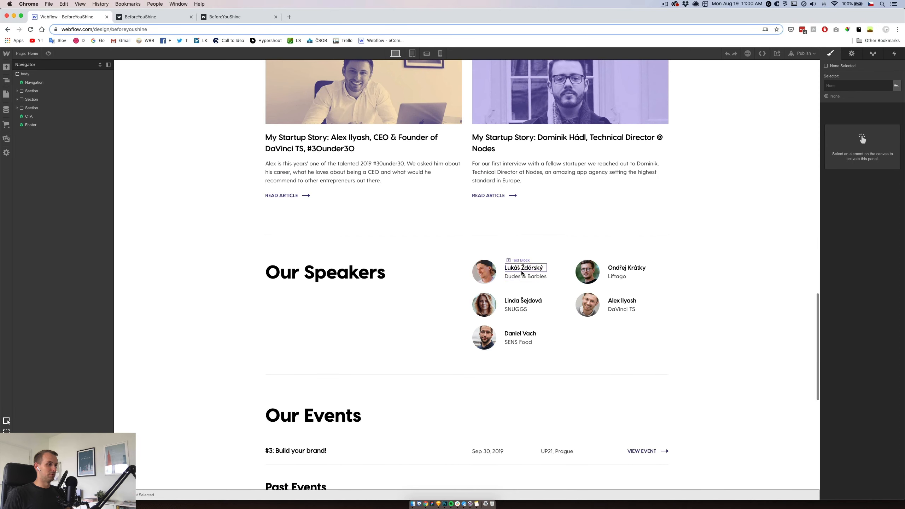
click(503, 277)
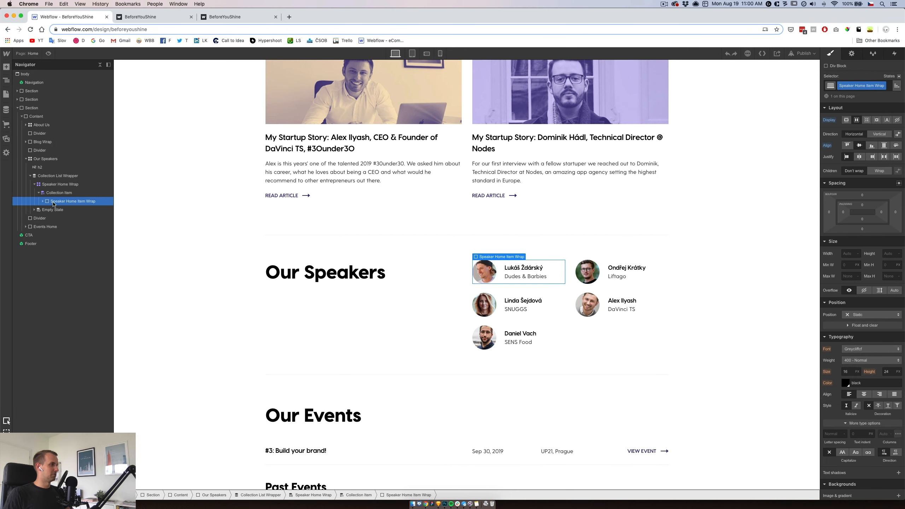
drag(59, 204, 54, 176)
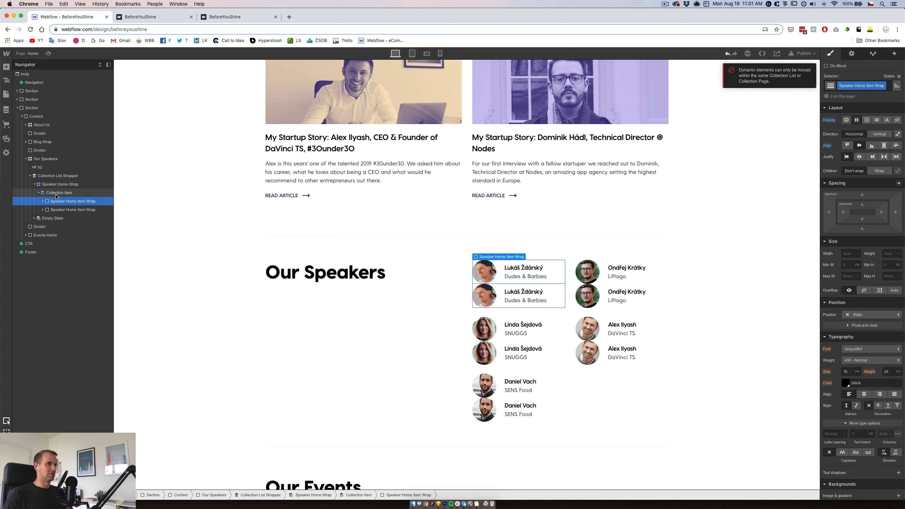
Step: Remove the Our Speakers bindings from the duplicated item's avatar background image, name text and company name text
click(43, 202)
click(64, 210)
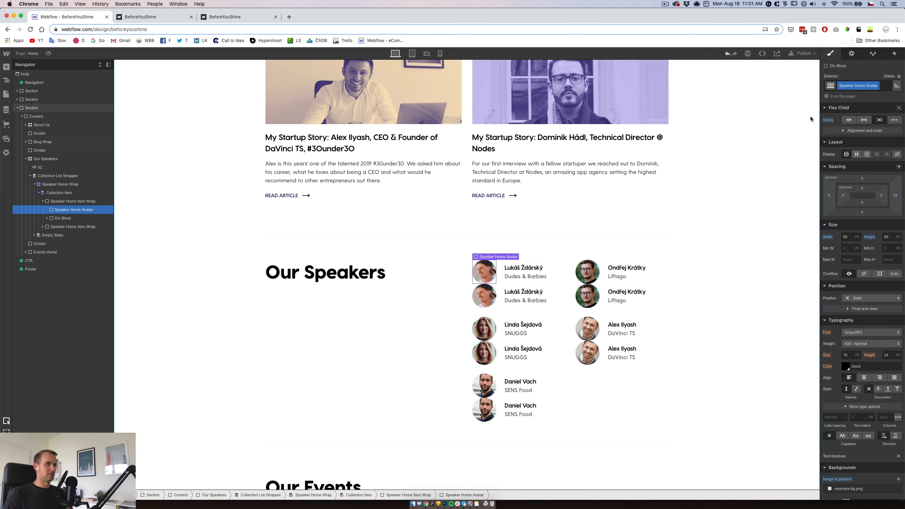
click(853, 54)
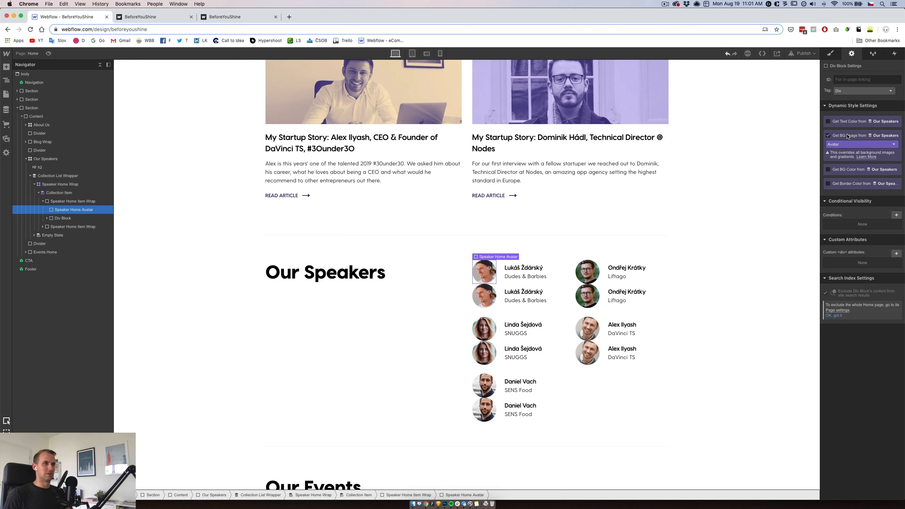
click(829, 136)
click(521, 271)
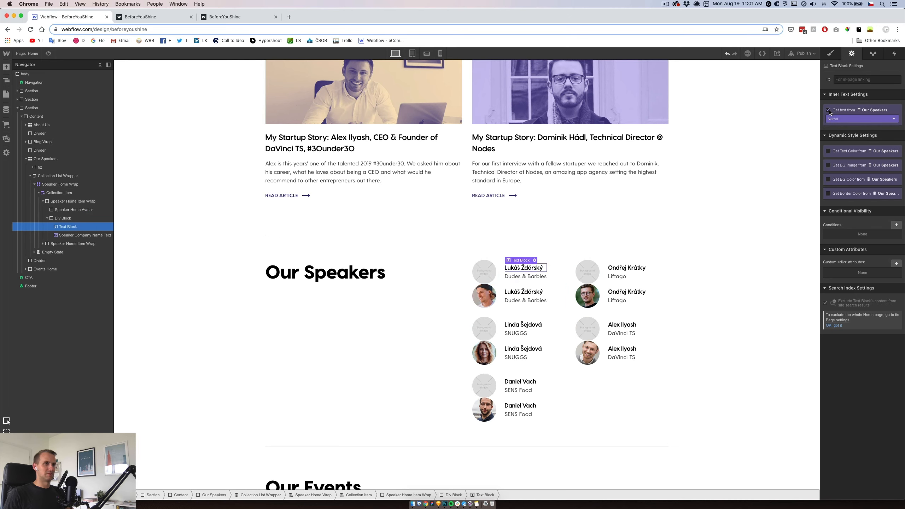
click(829, 110)
click(525, 282)
click(829, 111)
Step: Move the unbound Speaker Home Item Wrap copy from the Home page into the Authors collection item on the Blog Posts Template
click(55, 202)
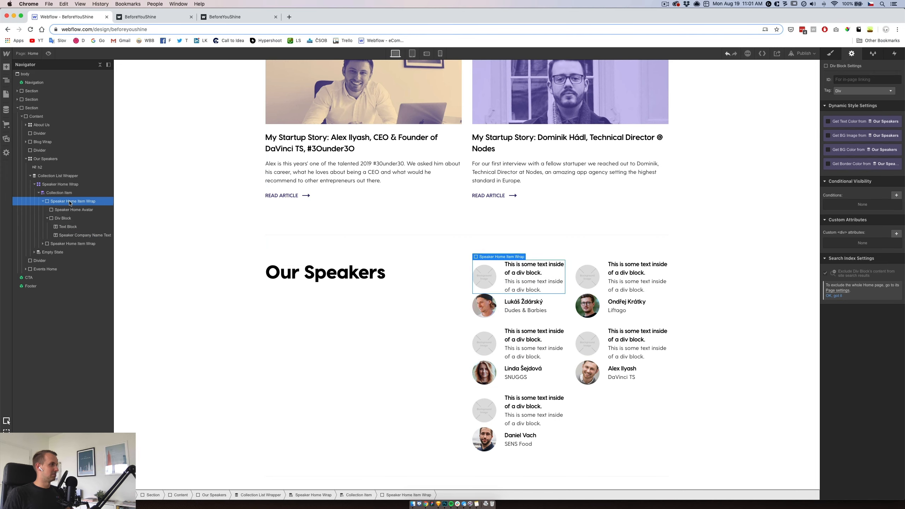
click(44, 203)
key(Delete)
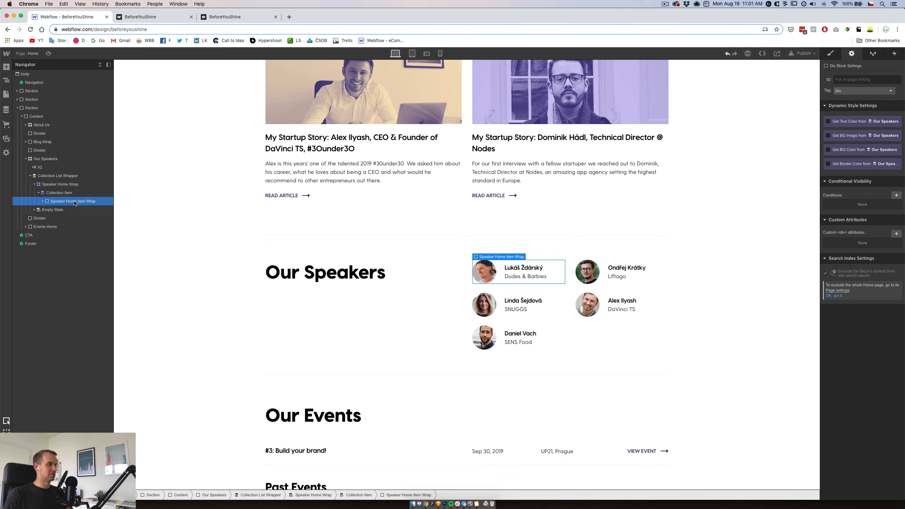
click(6, 94)
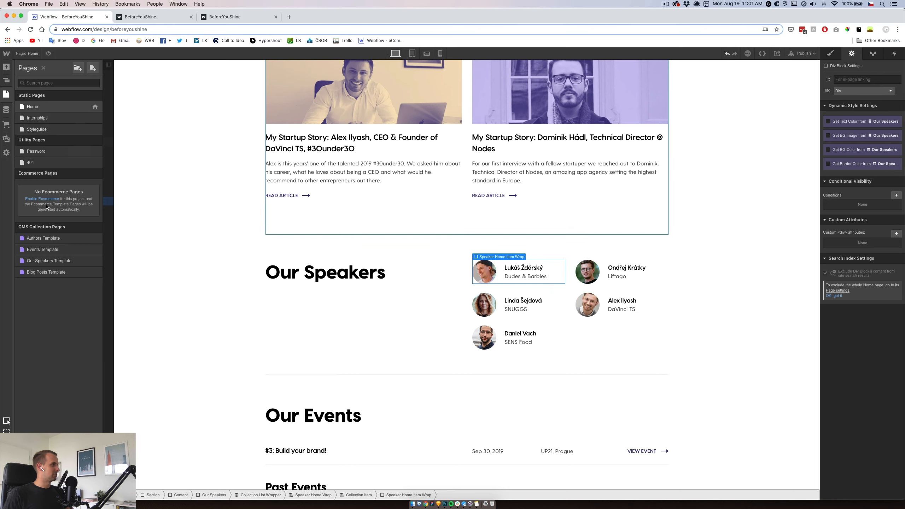
click(53, 273)
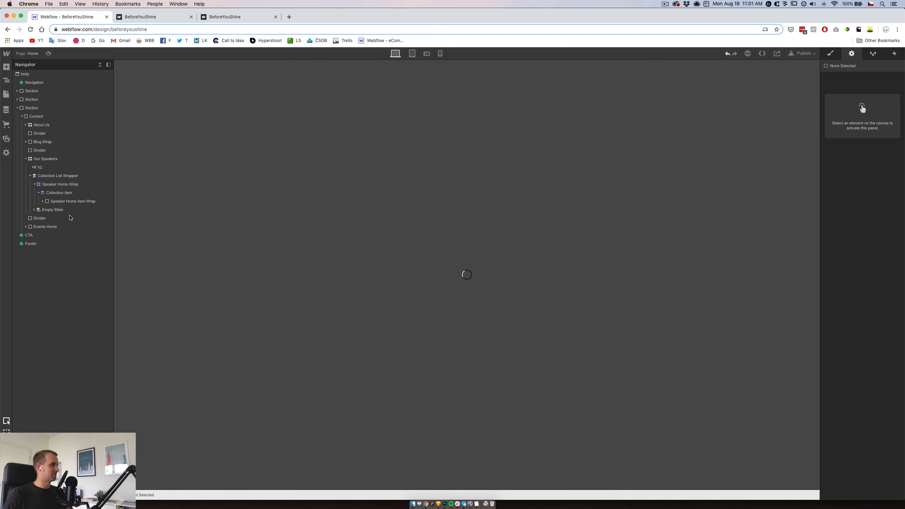
scroll(309, 316, down, 18)
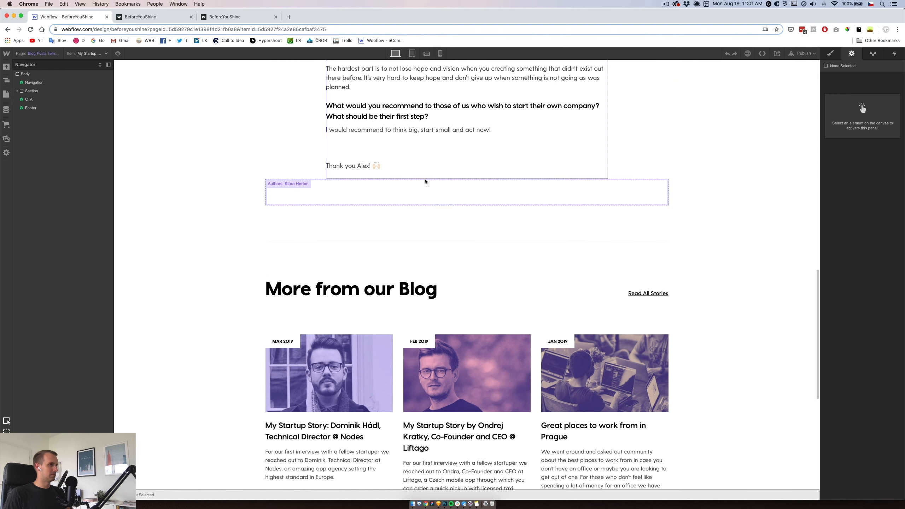
click(416, 185)
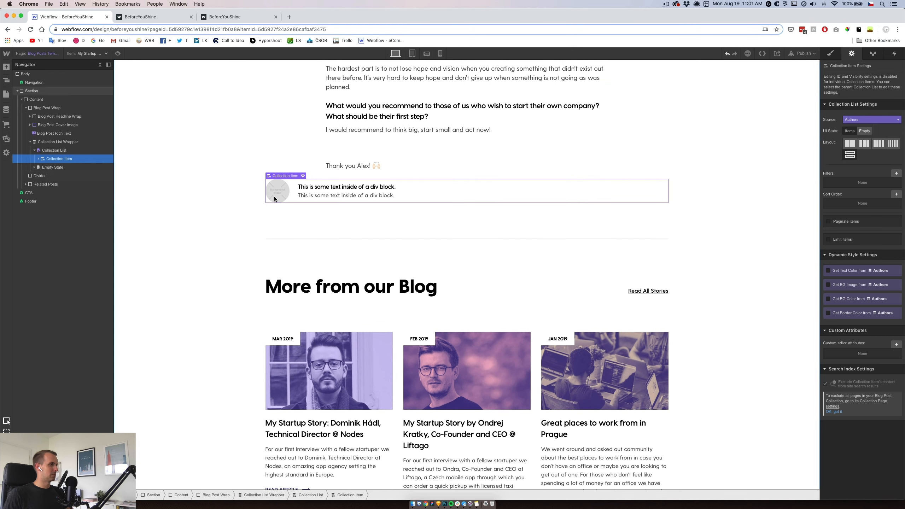
click(39, 159)
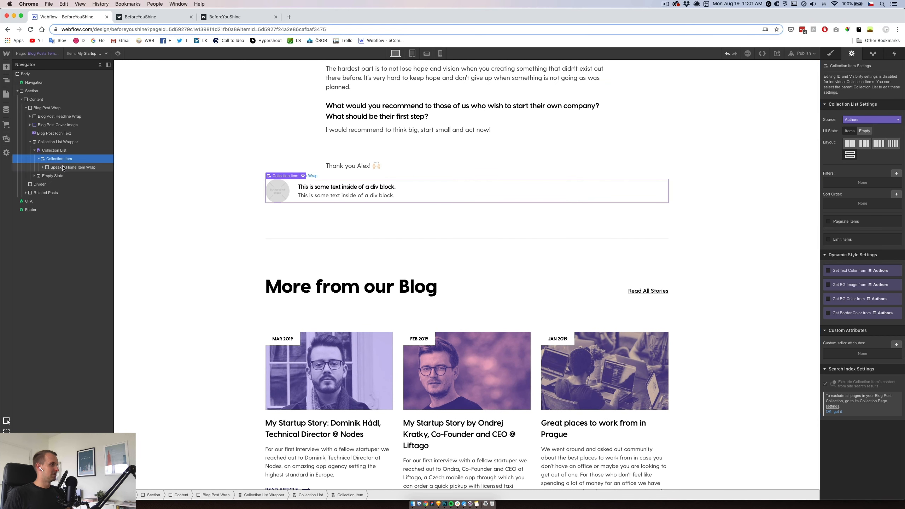
Step: Bind the copied Speaker Home Avatar's background image to the Authors Avatar field and the bold text block to the Name field
click(43, 167)
click(73, 176)
click(854, 122)
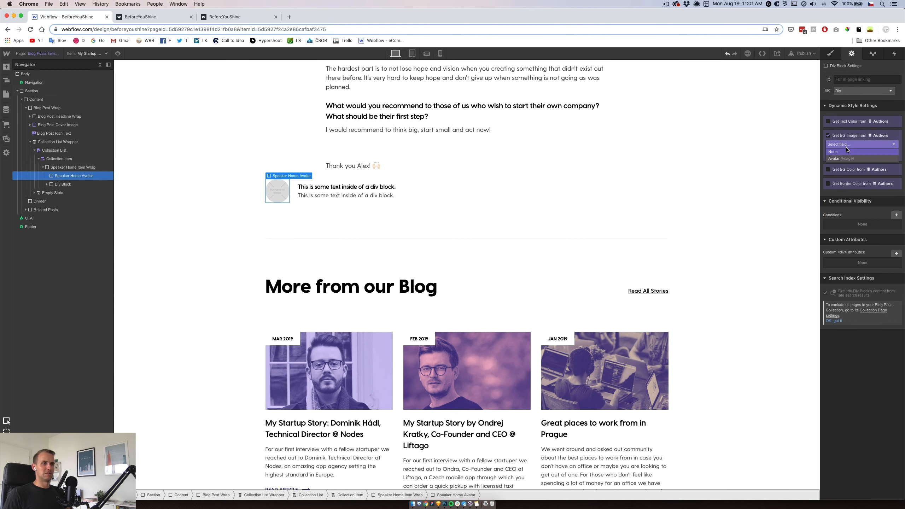
click(370, 187)
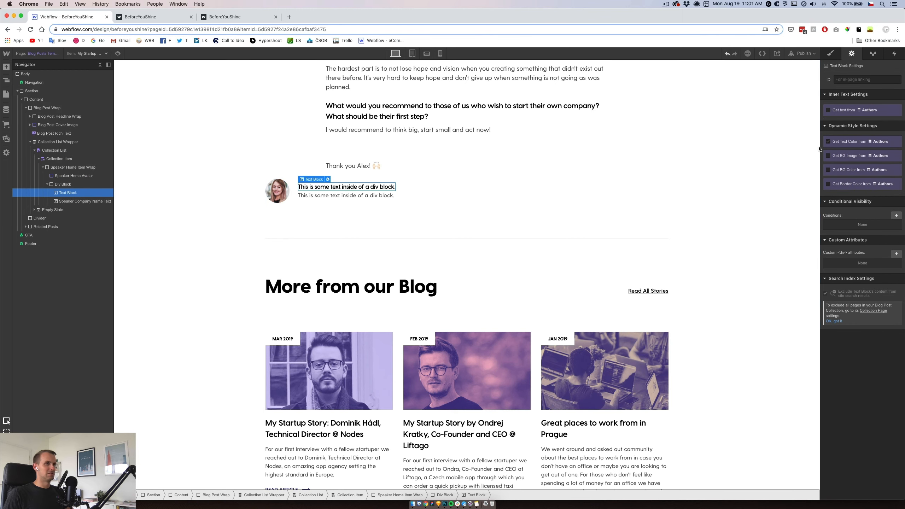
click(843, 110)
click(843, 119)
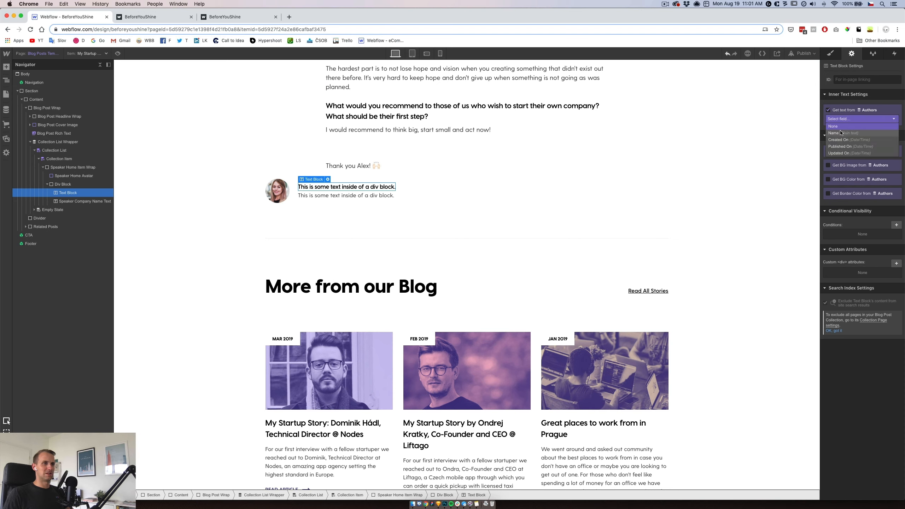
click(841, 134)
click(369, 199)
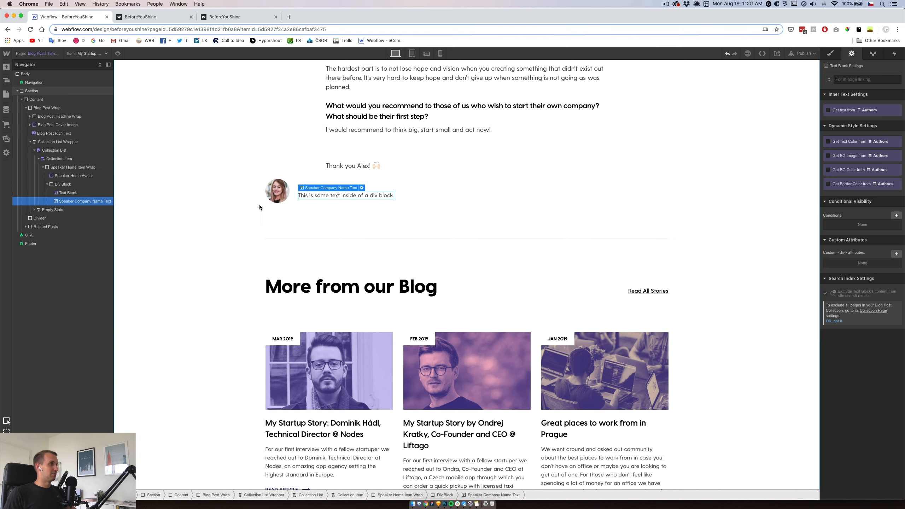
Step: Add a single-line plain text field labelled Bio to the Authors collection and save the collection
click(6, 111)
click(35, 84)
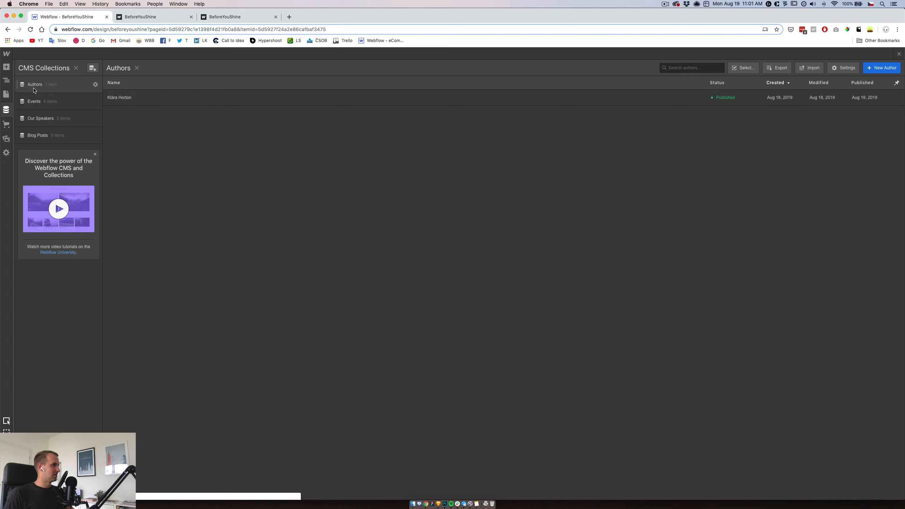
click(122, 98)
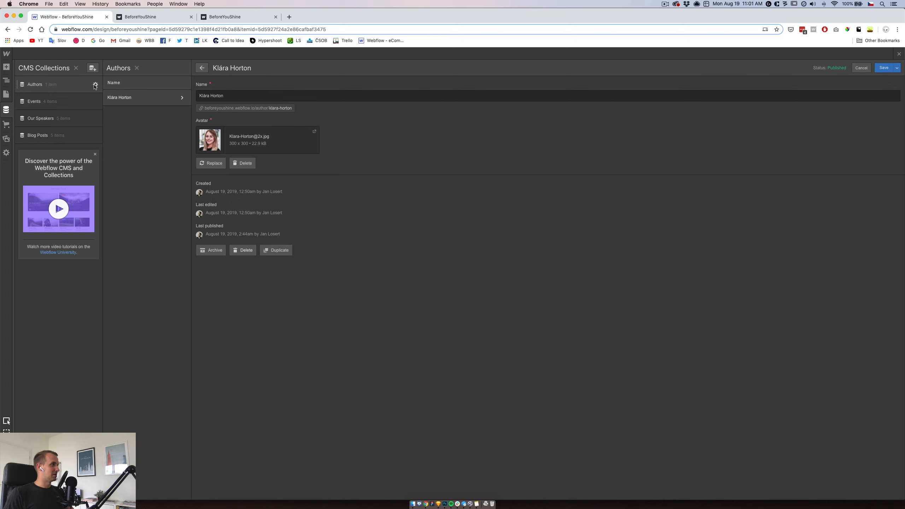
click(95, 85)
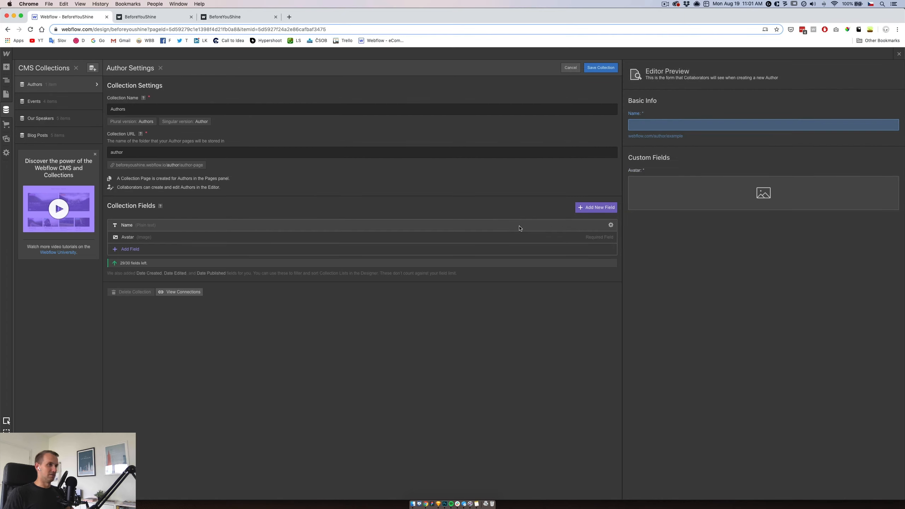
click(128, 249)
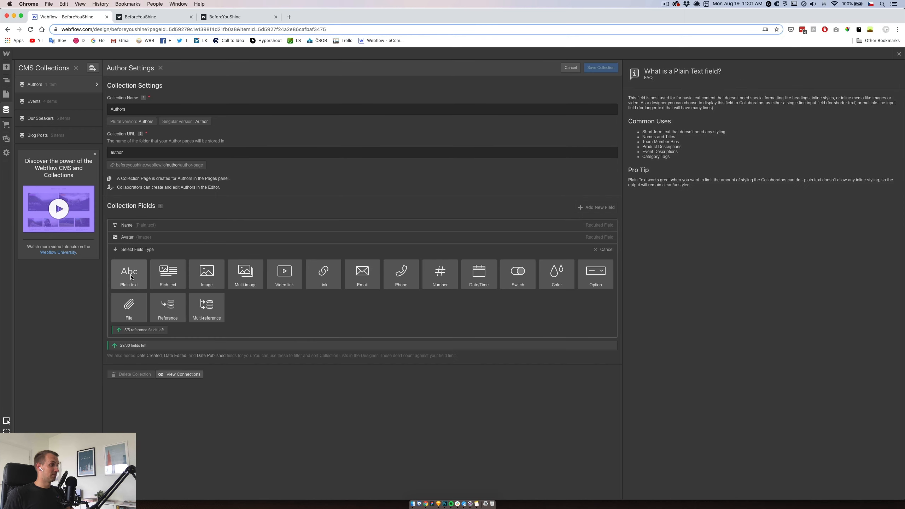
click(130, 275)
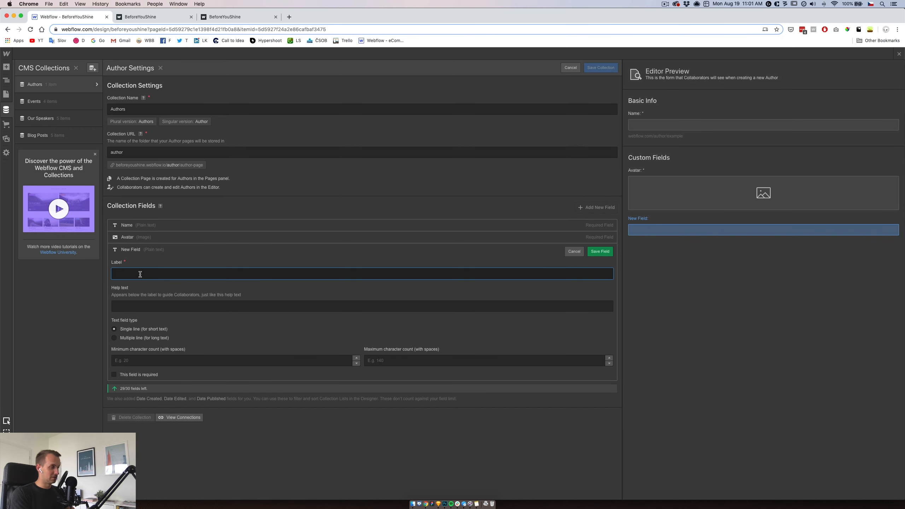
click(597, 253)
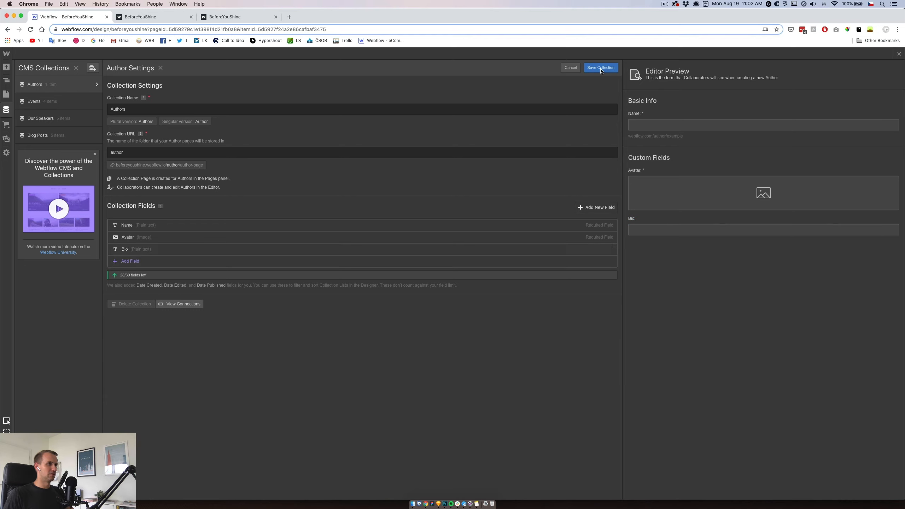
click(601, 68)
Step: Get the Speaker Company Name Text in the author block from the Authors Bio field
click(6, 94)
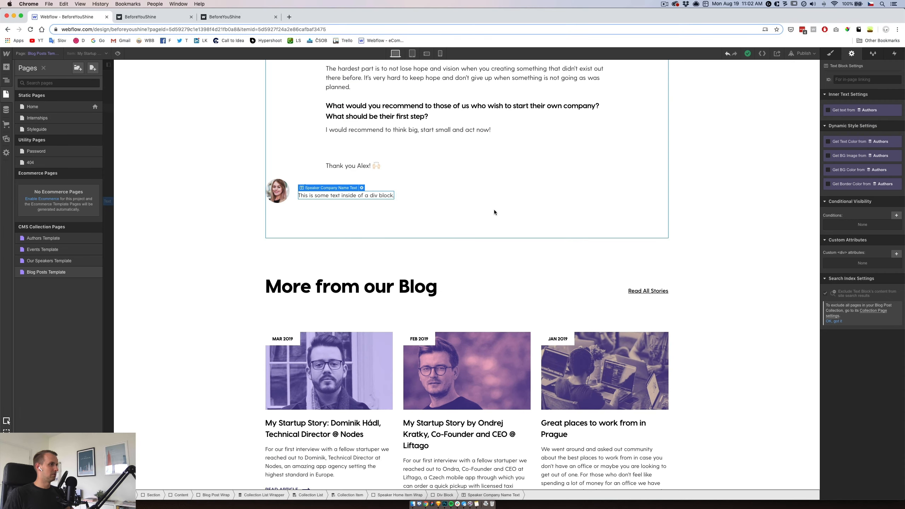
click(828, 110)
click(859, 119)
click(842, 141)
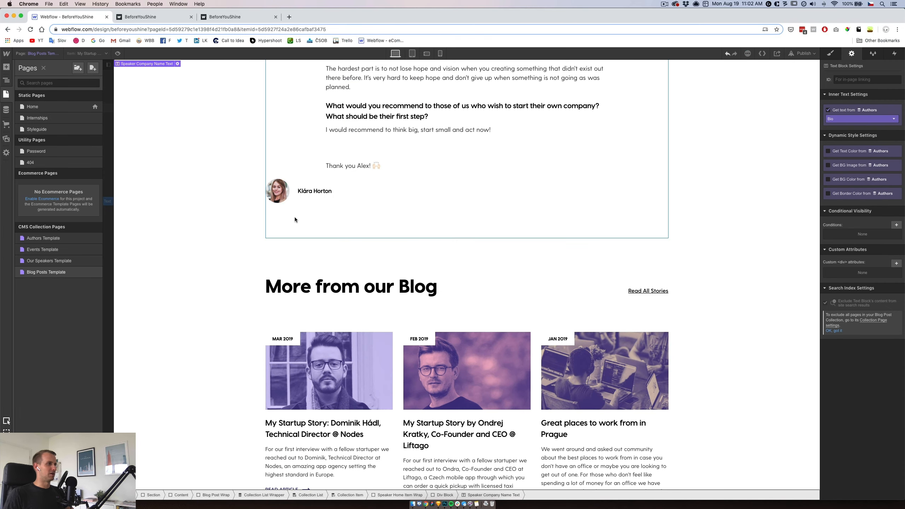
Step: Set the author Collection List Wrapper's width to 70% and its left and right margins to Auto
click(293, 195)
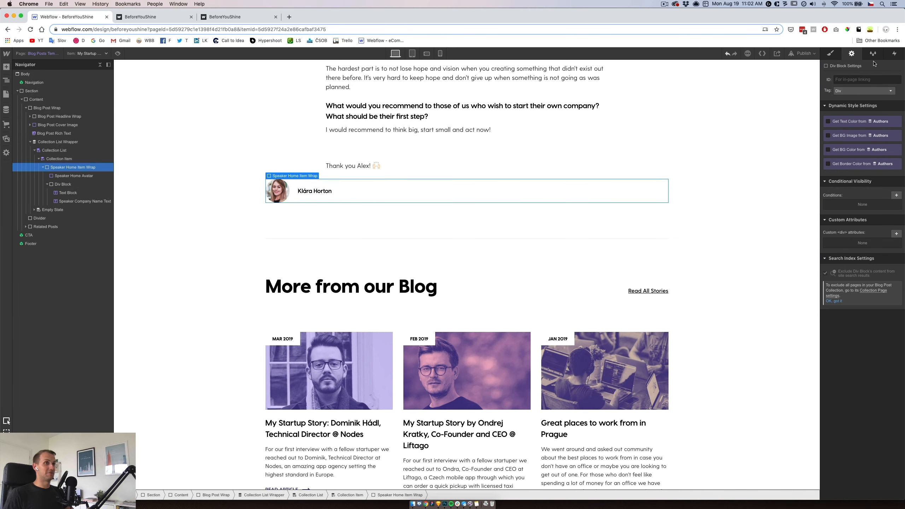
click(830, 54)
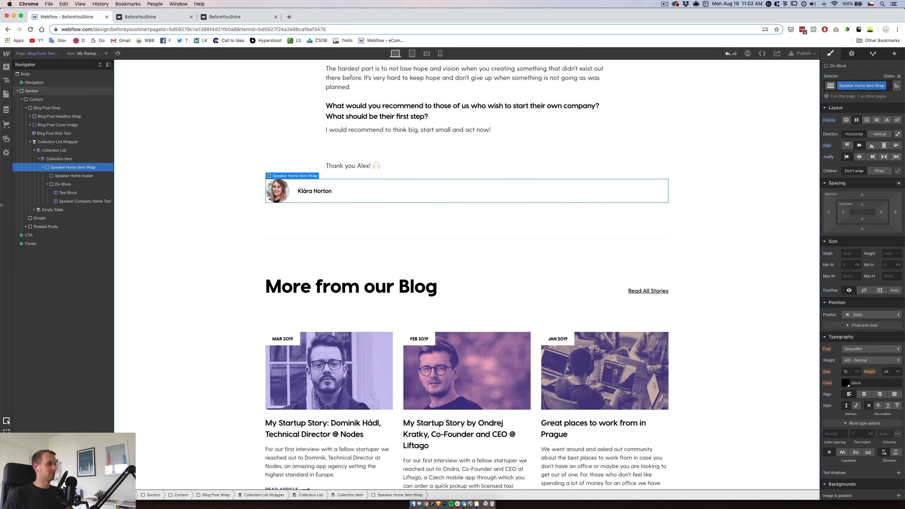
click(43, 167)
click(57, 159)
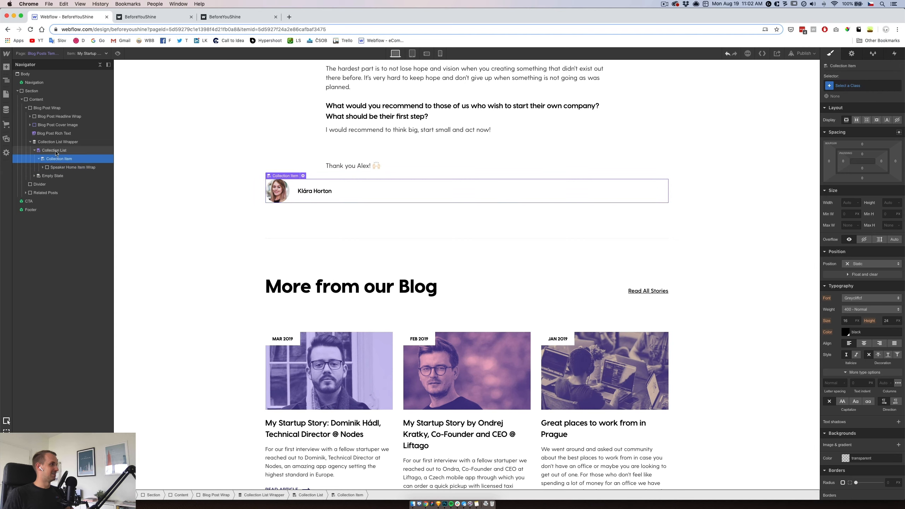
click(36, 151)
click(33, 143)
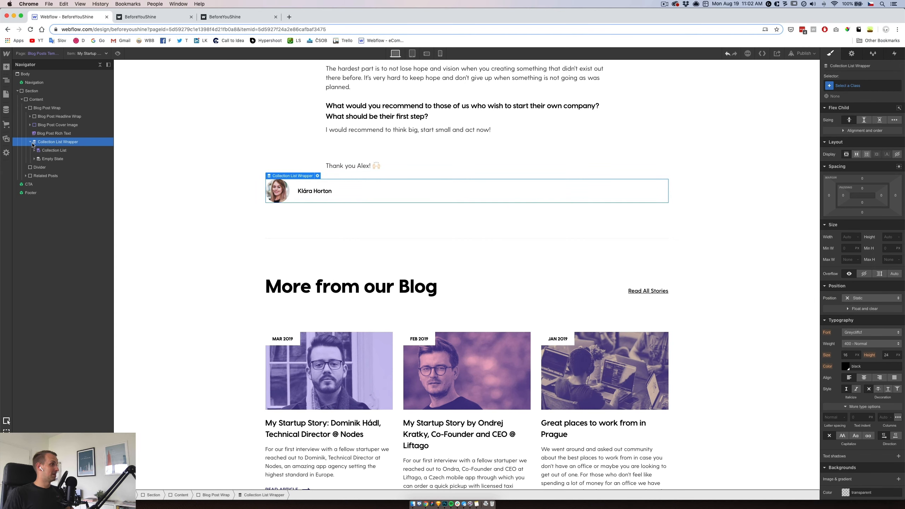
click(30, 142)
scroll(325, 406, up, 6)
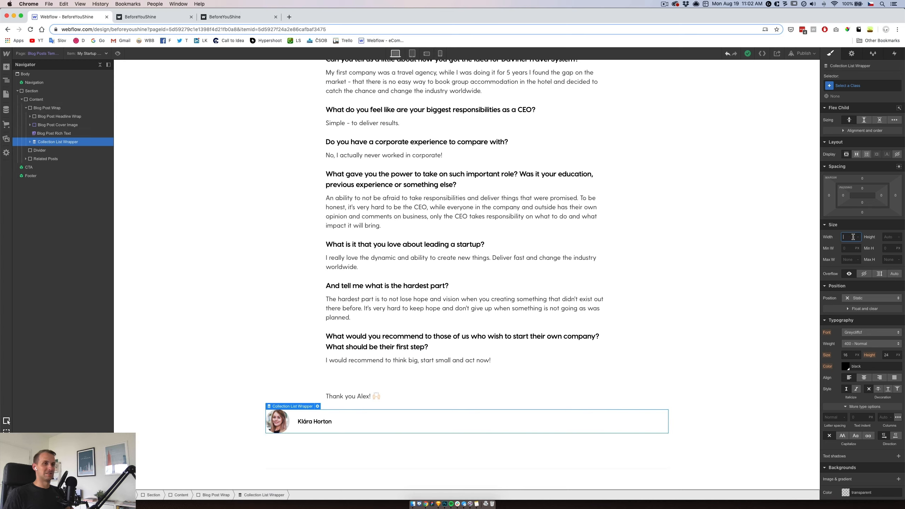
text(%)
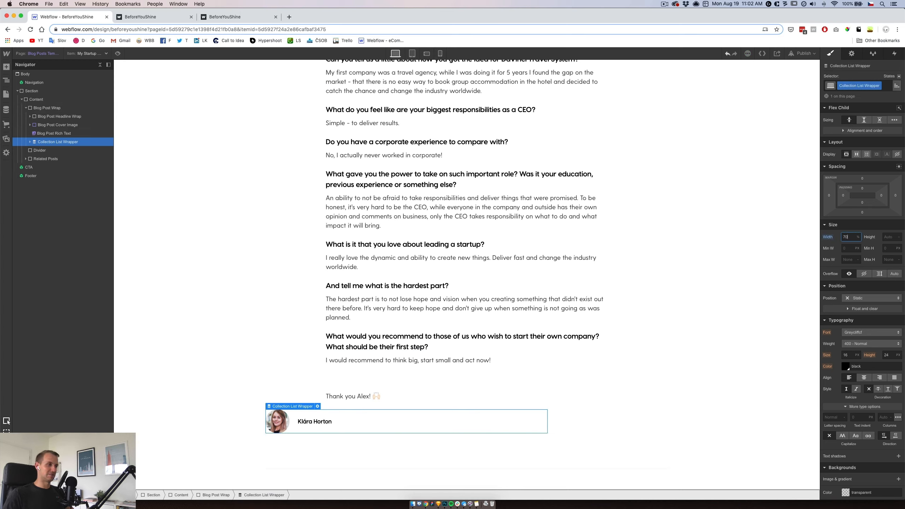
click(900, 167)
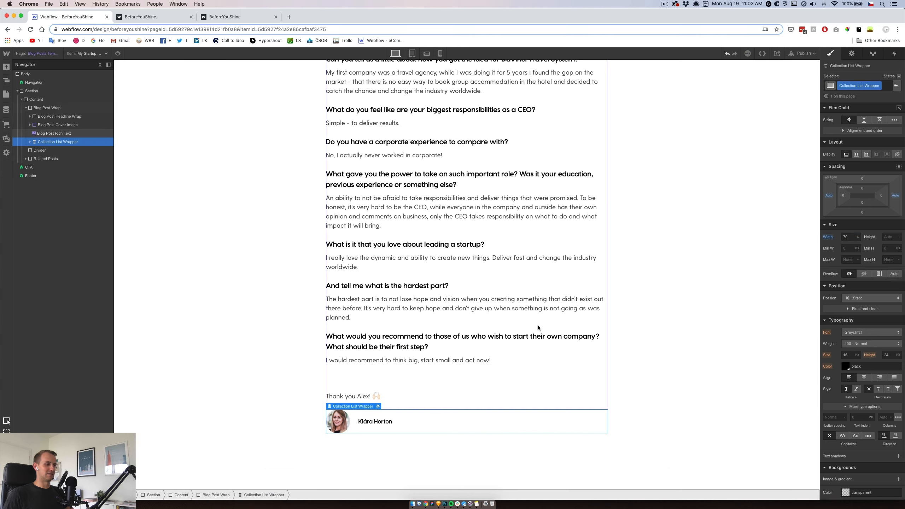
Step: Paste a Divider between the Blog Post Rich Text and the author Collection List Wrapper
click(60, 134)
key(super+v)
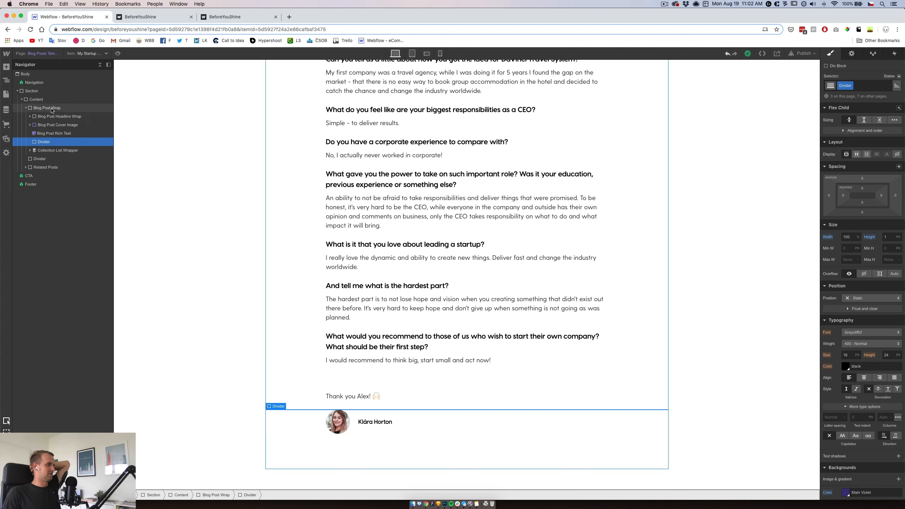
Step: Add a Div Block inside the Blog Post Wrap and move it above the Blog Post Headline Wrap
click(50, 108)
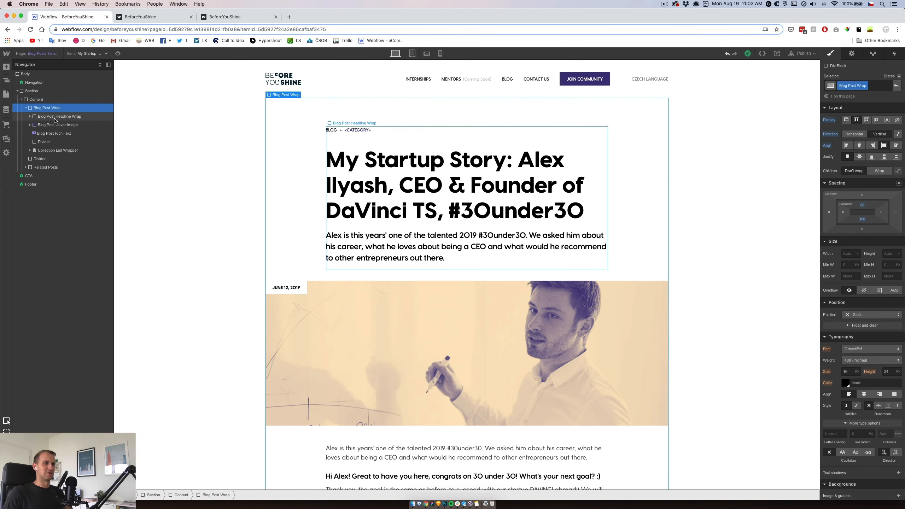
click(6, 67)
click(31, 200)
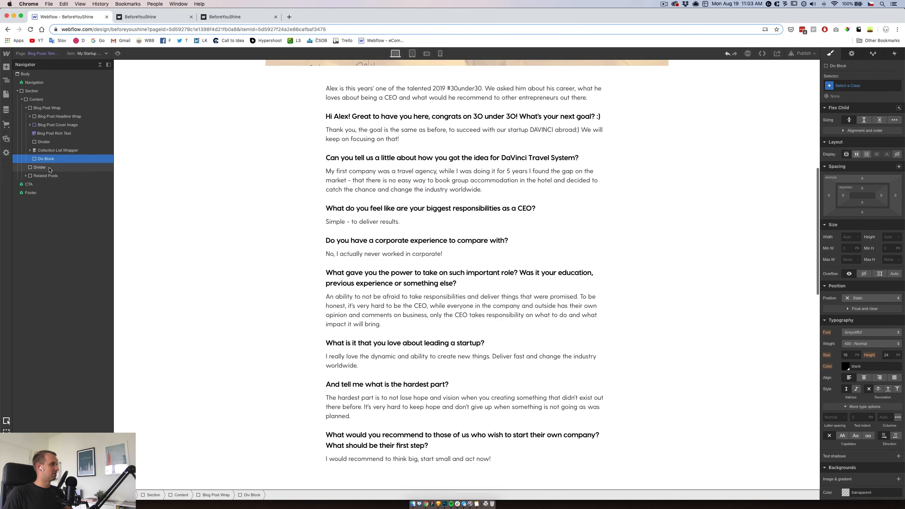
drag(41, 159, 41, 117)
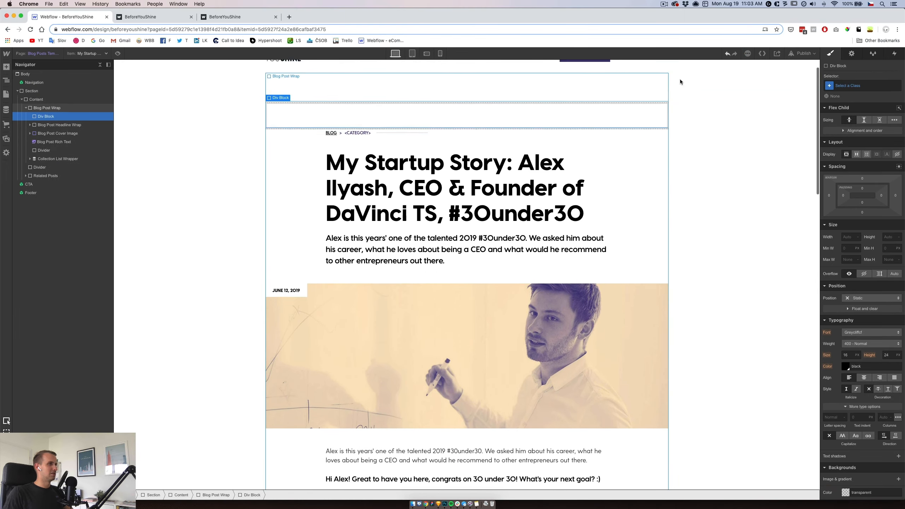
Step: Give the empty Div Block the class Blog Content Wrap, a width of 70% and Auto left and right margins
click(848, 85)
text(Bl)
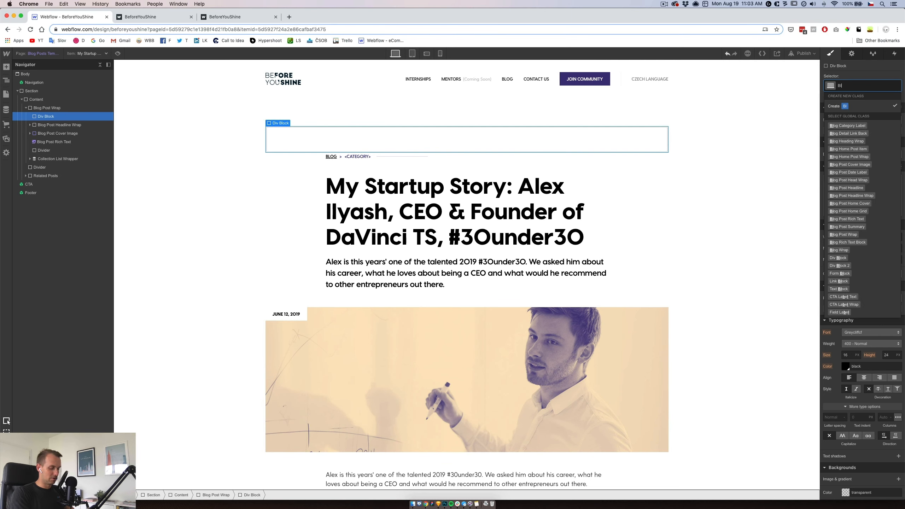
text(og Content Wrap)
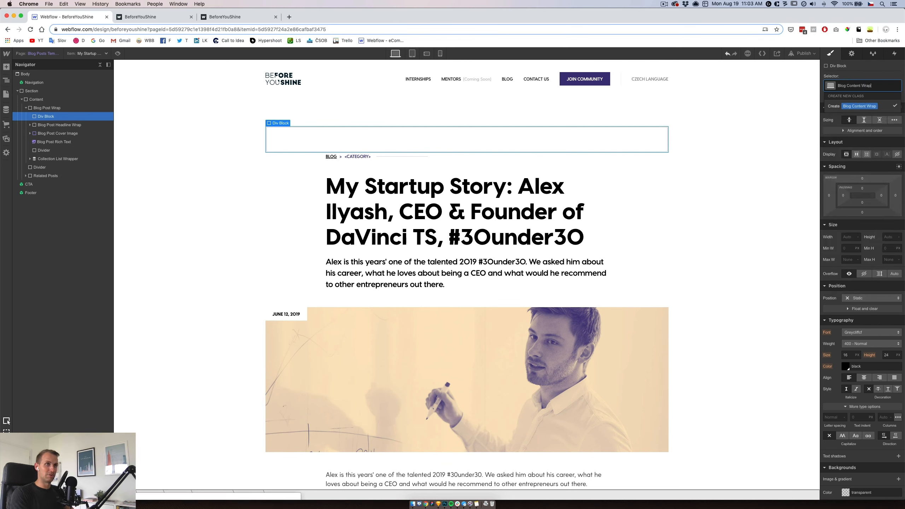
key(Return)
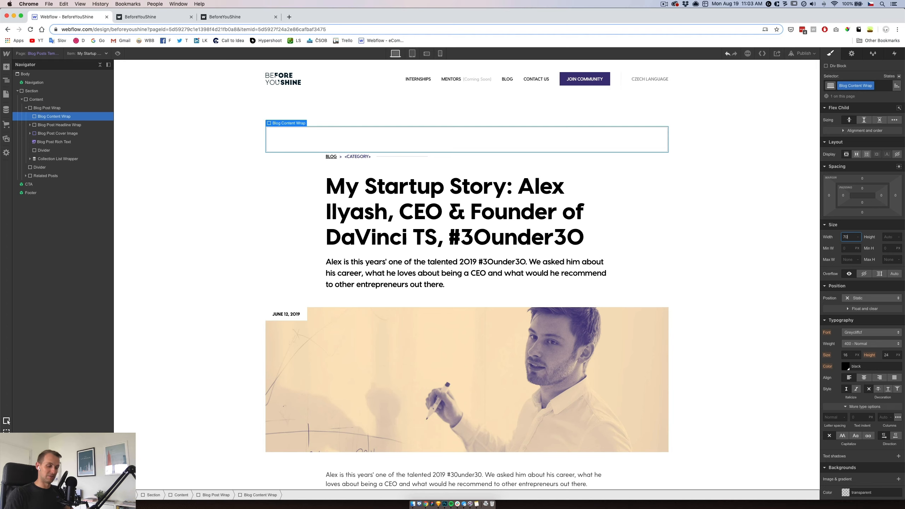
key(Return)
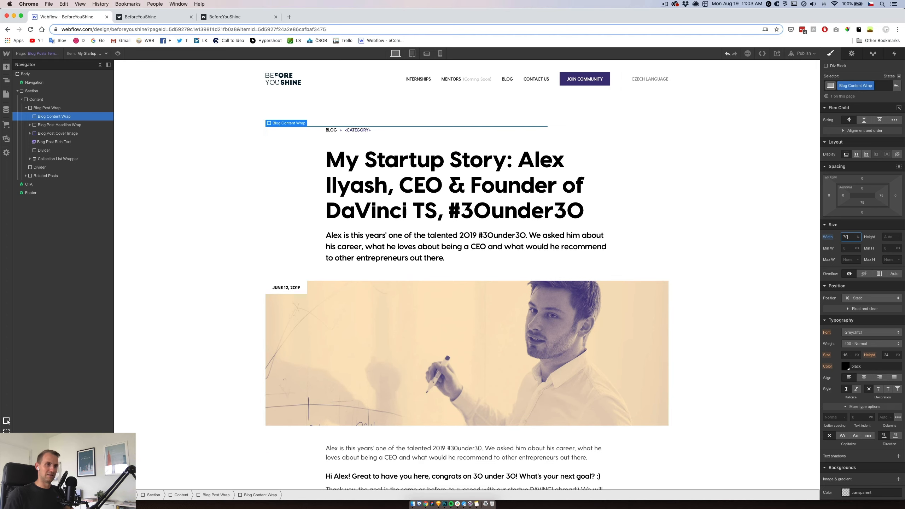
click(899, 167)
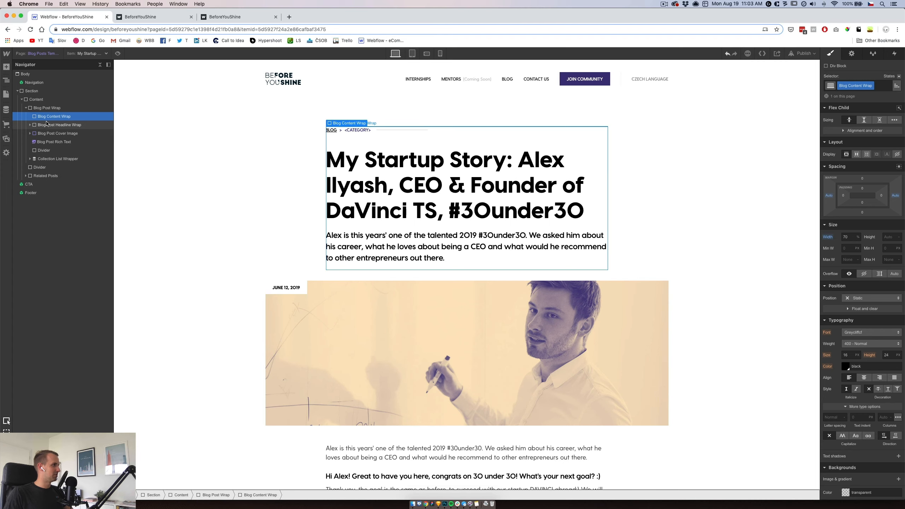
Step: Place the Blog Content Wrap below the Blog Post Cover Image, holding the Rich Text, Divider and author Collection List Wrapper
mouse_move(47, 124)
mouse_down()
mouse_move(76, 142)
mouse_move(70, 158)
mouse_move(45, 113)
mouse_up()
click(51, 134)
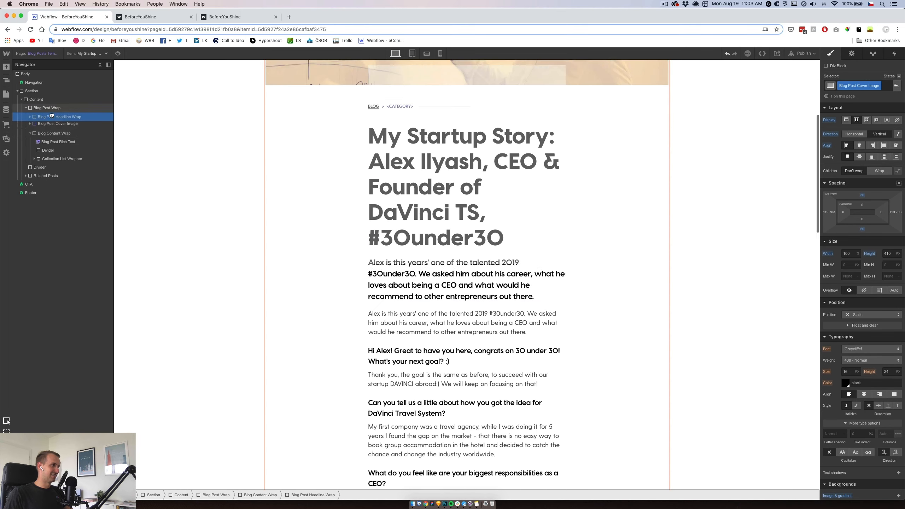
Step: Add another Div Block at the top of the Blog Post Wrap and apply the existing Blog Content Wrap class to it
click(6, 67)
drag(48, 167, 49, 114)
scroll(467, 124, up, 2)
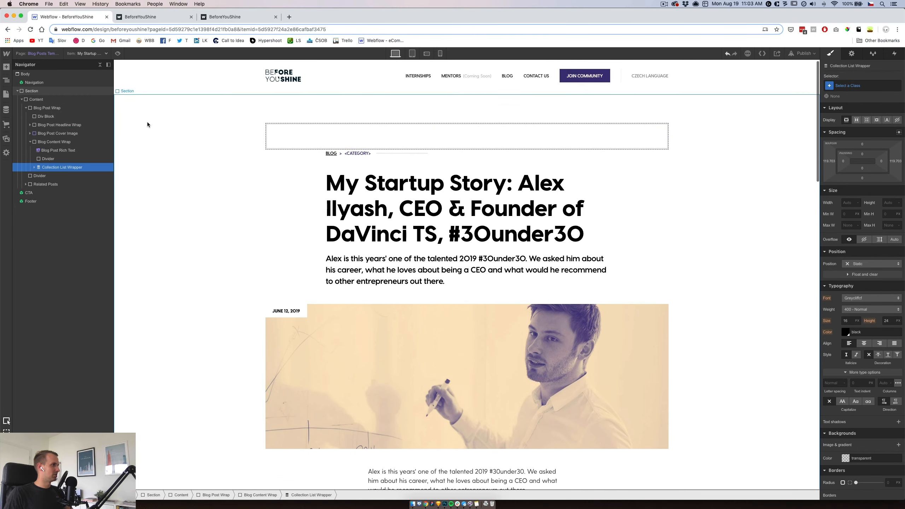
click(54, 117)
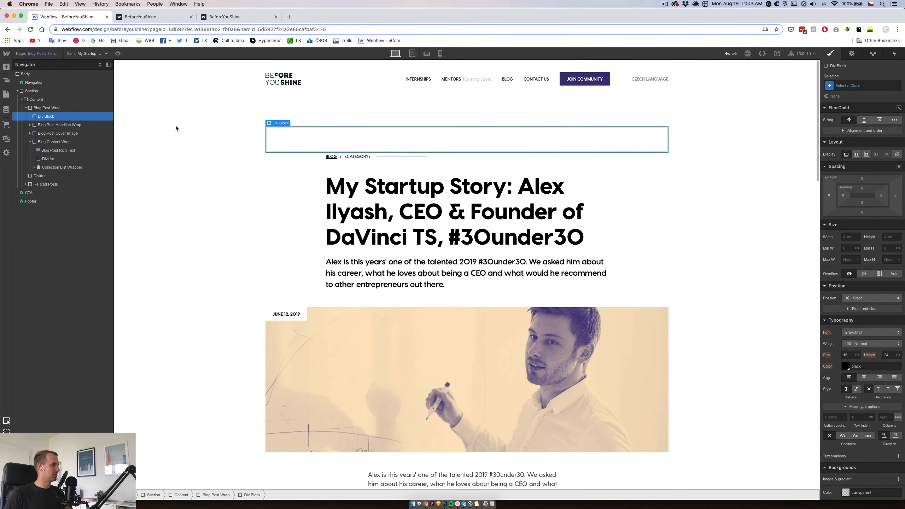
click(856, 87)
text(Blog Conte)
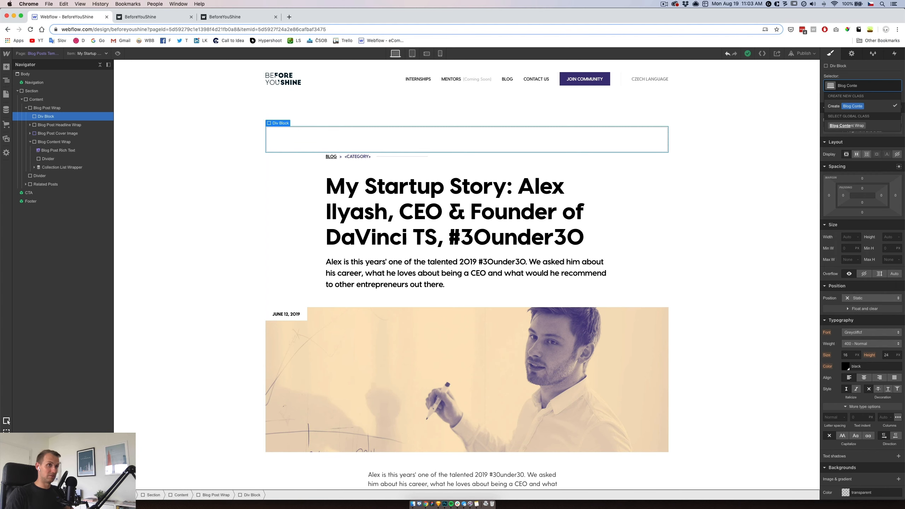
key(Down)
key(Return)
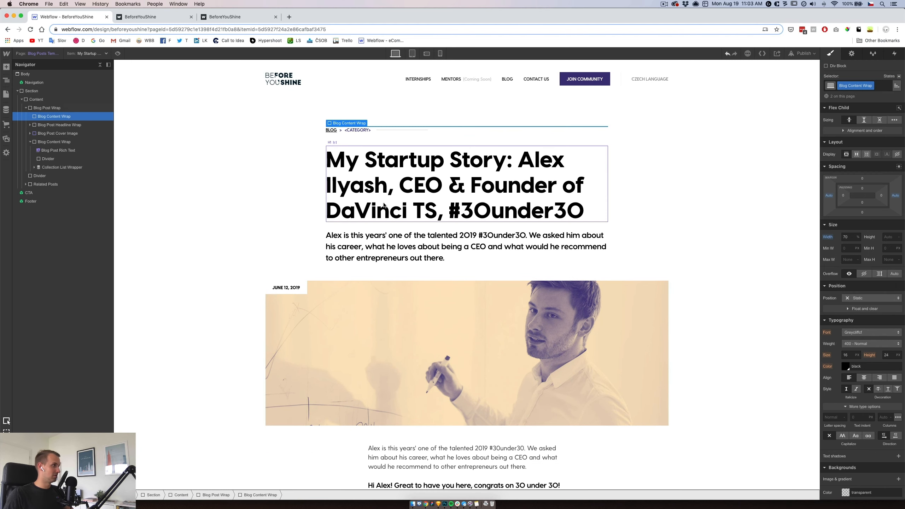
Step: Move the Blog Post Headline Wrap into the new Blog Content Wrap above the cover image
mouse_move(41, 125)
mouse_down()
mouse_move(42, 117)
mouse_move(44, 124)
mouse_up()
click(30, 117)
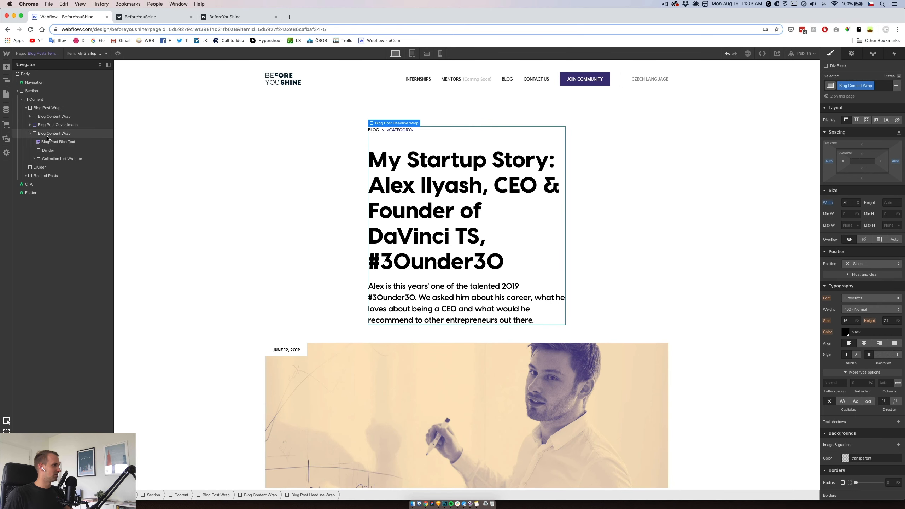
click(30, 117)
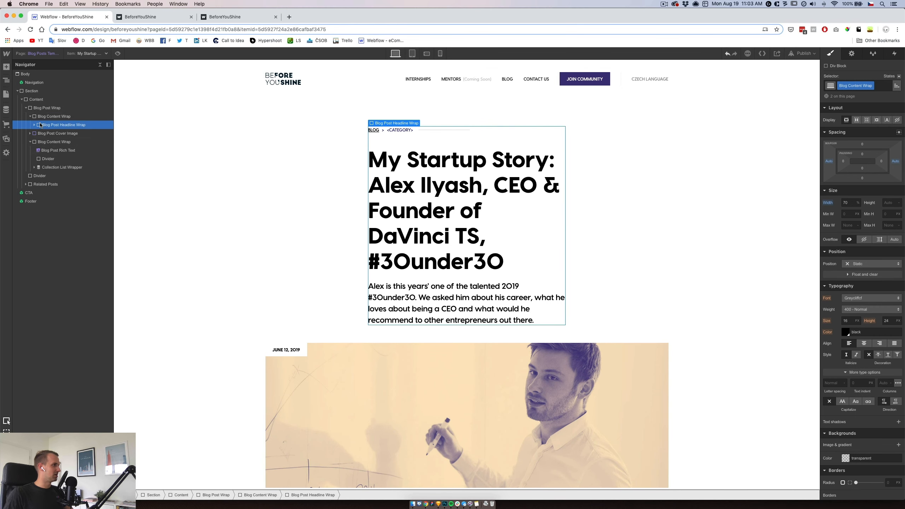
Step: Clear the Blog Post Rich Text's own width and set the Blog Content Wrap's width to 70%
alt+click(832, 204)
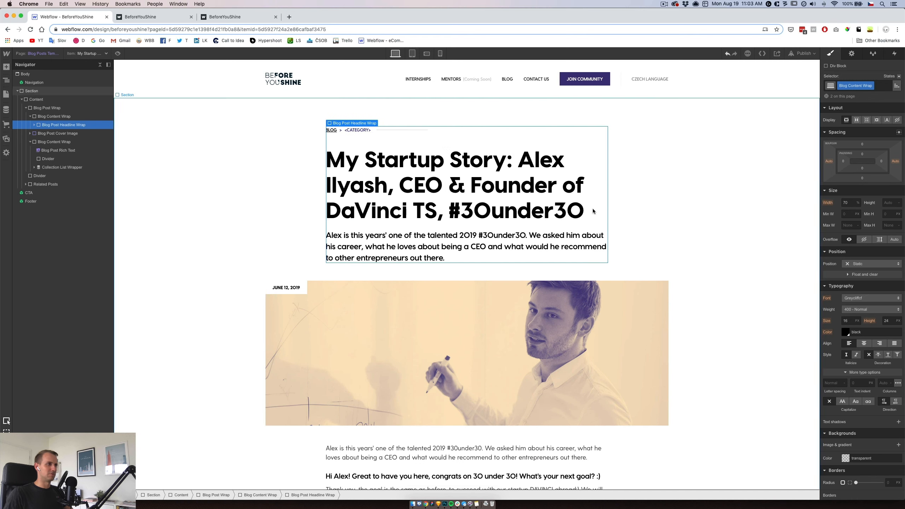
click(31, 133)
click(52, 141)
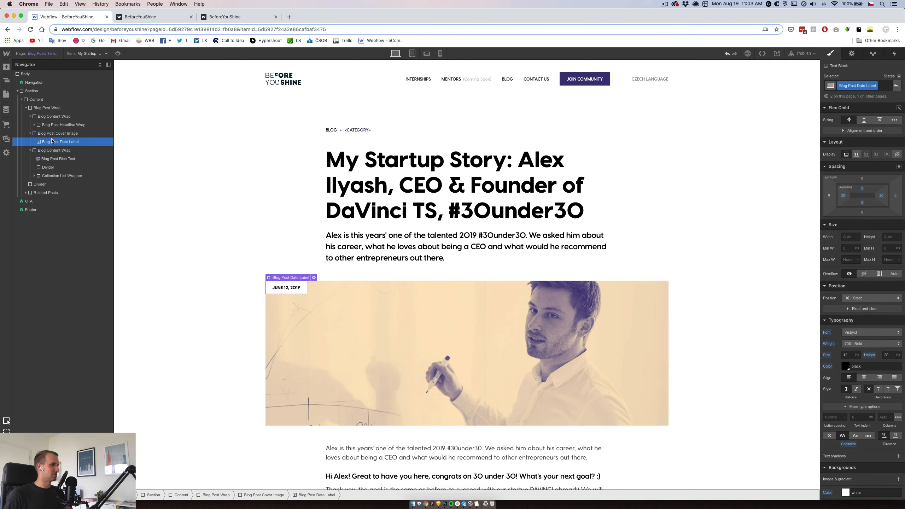
click(55, 159)
alt+click(827, 204)
click(67, 154)
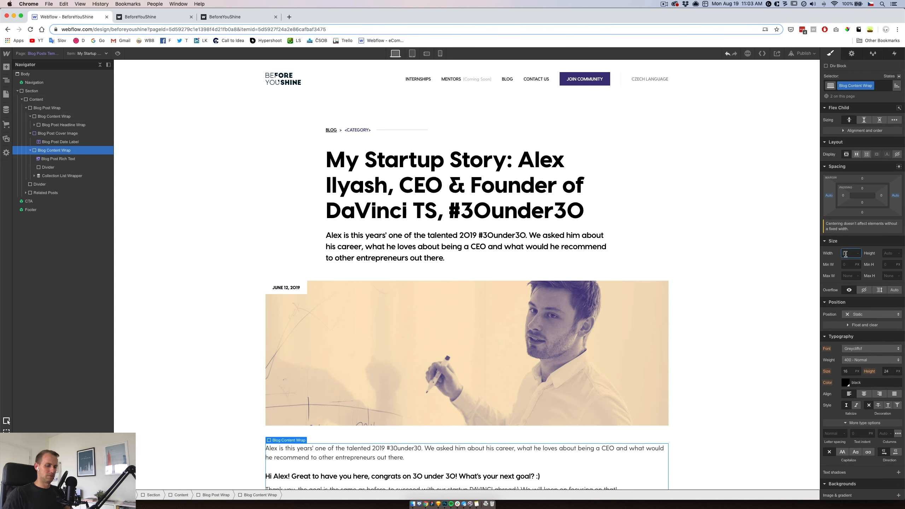
key(Return)
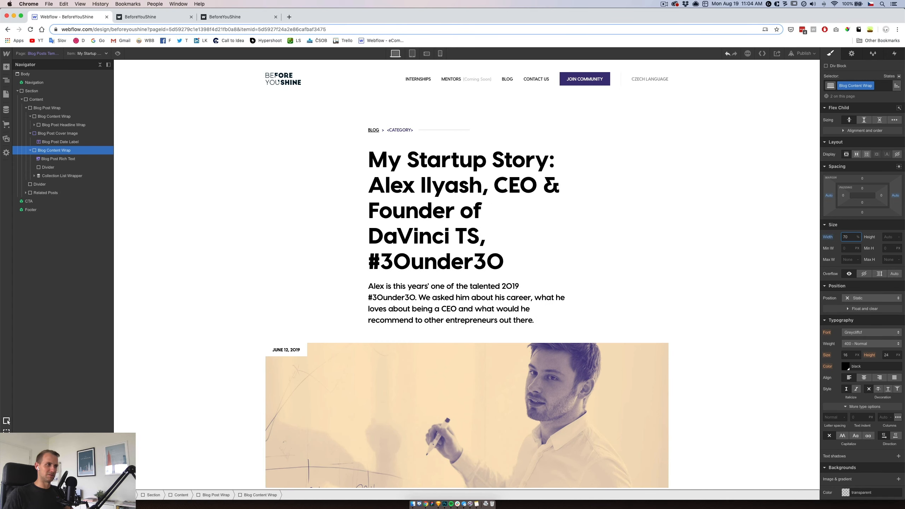
Step: Clear the individual width settings of the Blog Post Headline Wrap and the author Collection List Wrapper inside the Blog Content Wraps
click(379, 141)
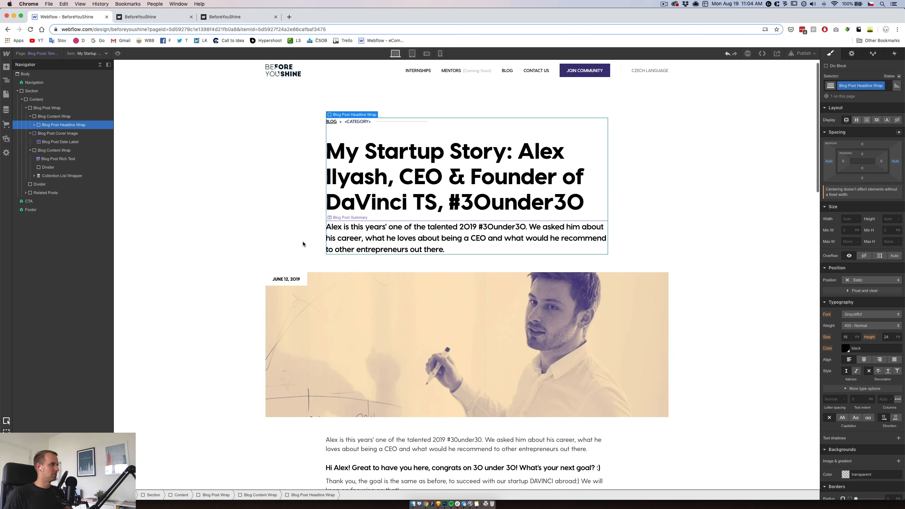
click(286, 287)
scroll(327, 311, down, 5)
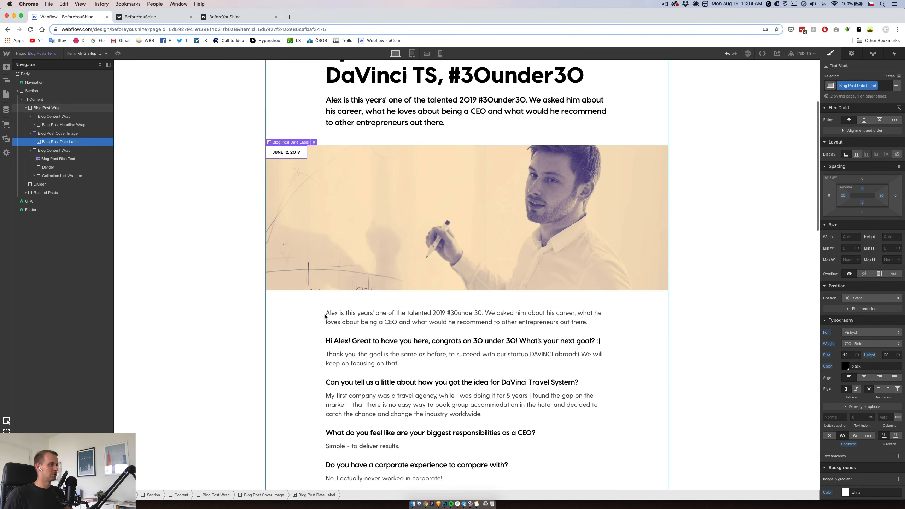
click(328, 313)
click(59, 169)
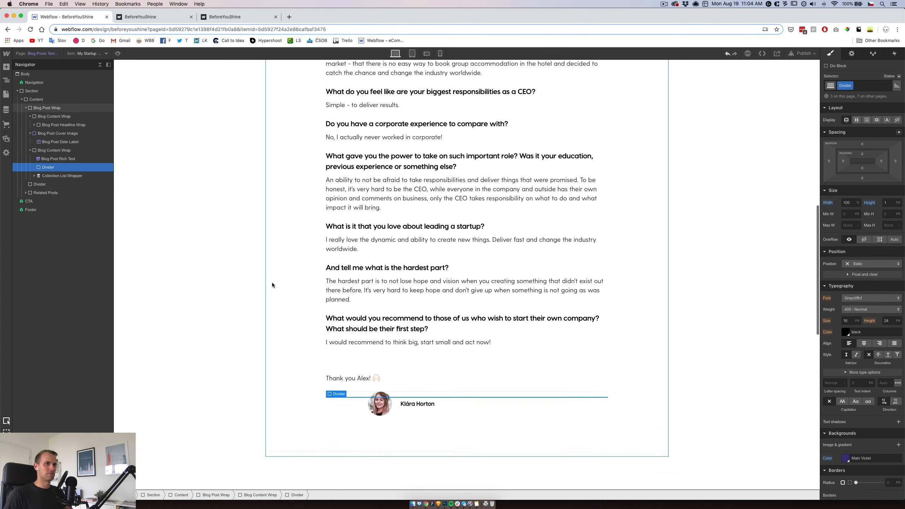
click(55, 176)
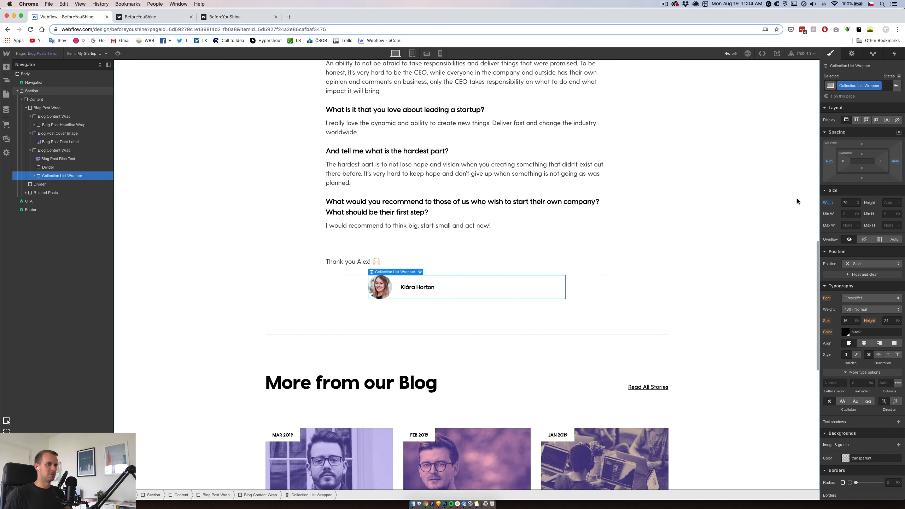
Step: Set the Blog Content Wrap's width to 100% on the tablet breakpoint and check the page down to the related posts
click(412, 53)
scroll(422, 191, up, 10)
scroll(419, 195, up, 5)
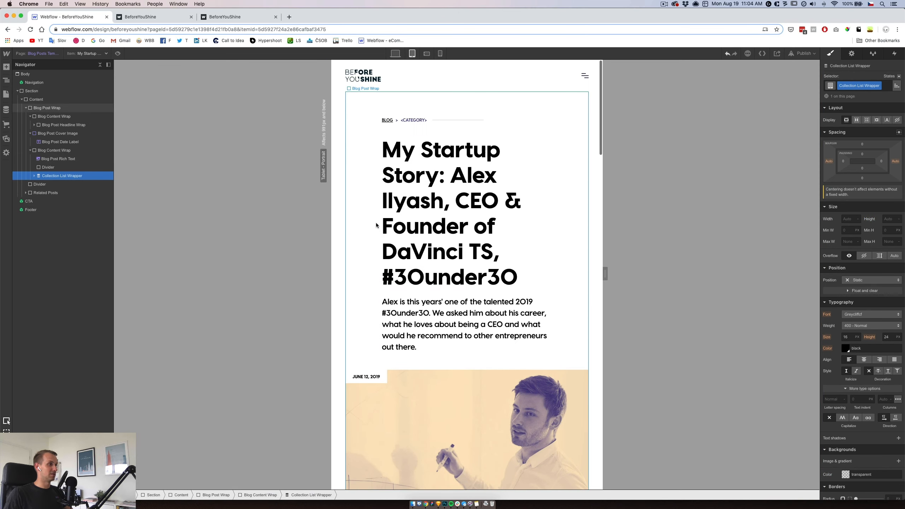
click(46, 108)
click(46, 116)
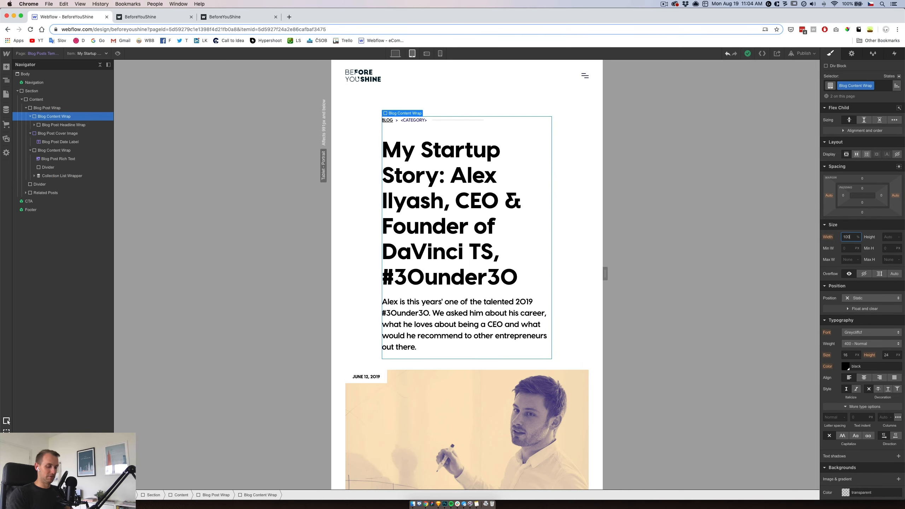
text(100)
key(Return)
scroll(609, 253, down, 15)
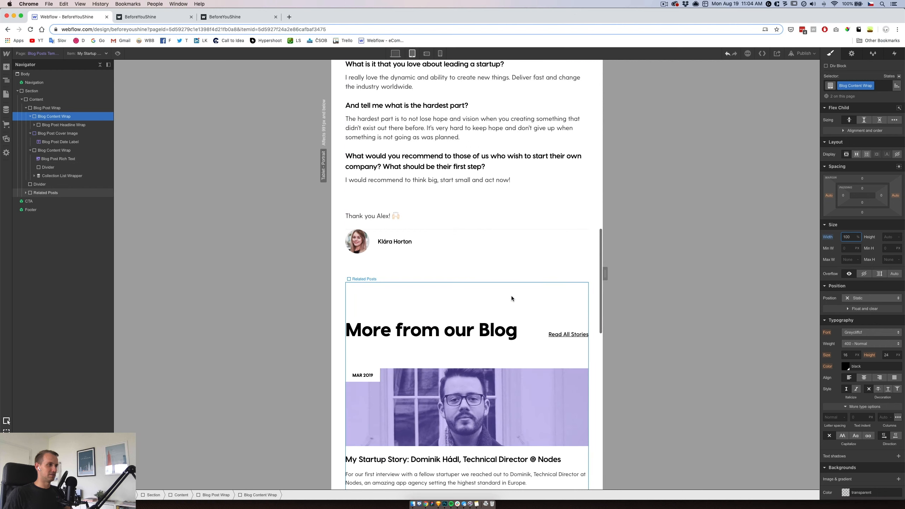
scroll(446, 243, up, 15)
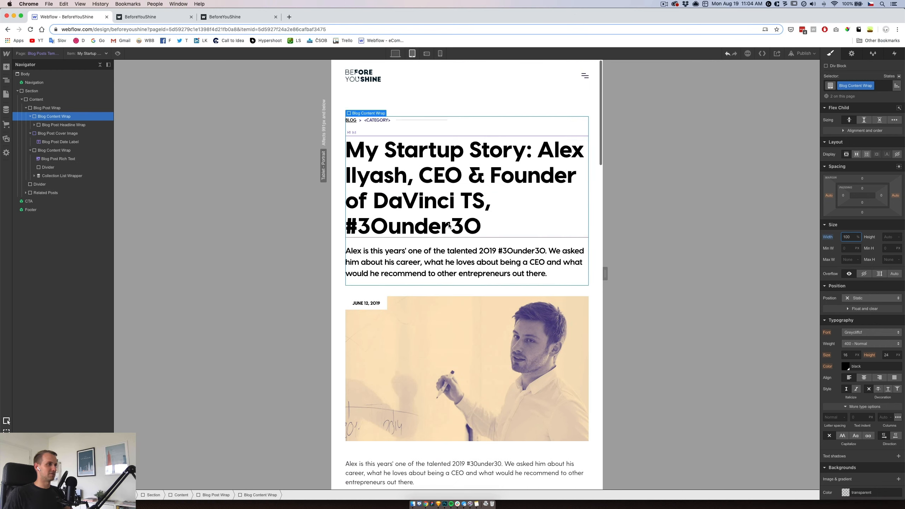
Step: Check the phone layouts, return to desktop and inspect the author block, content wraps, cover image and rich text
click(426, 54)
click(440, 53)
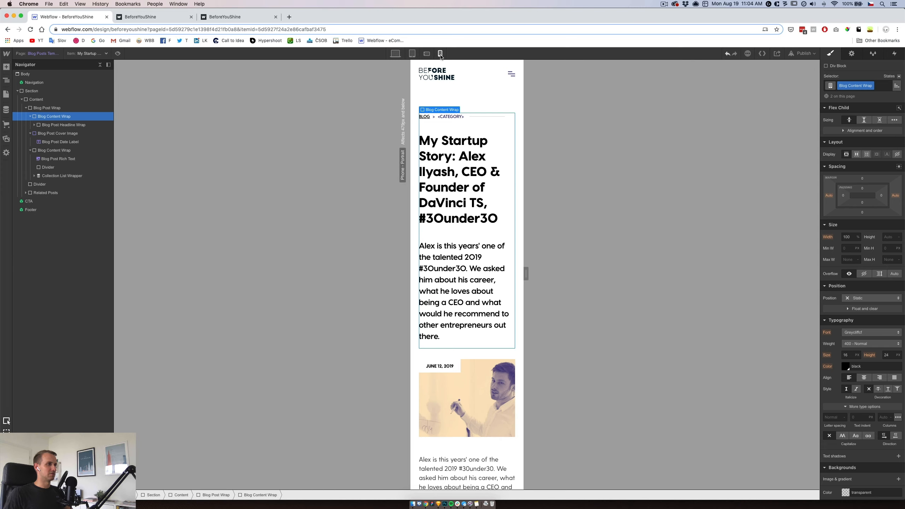
click(396, 53)
scroll(412, 232, down, 15)
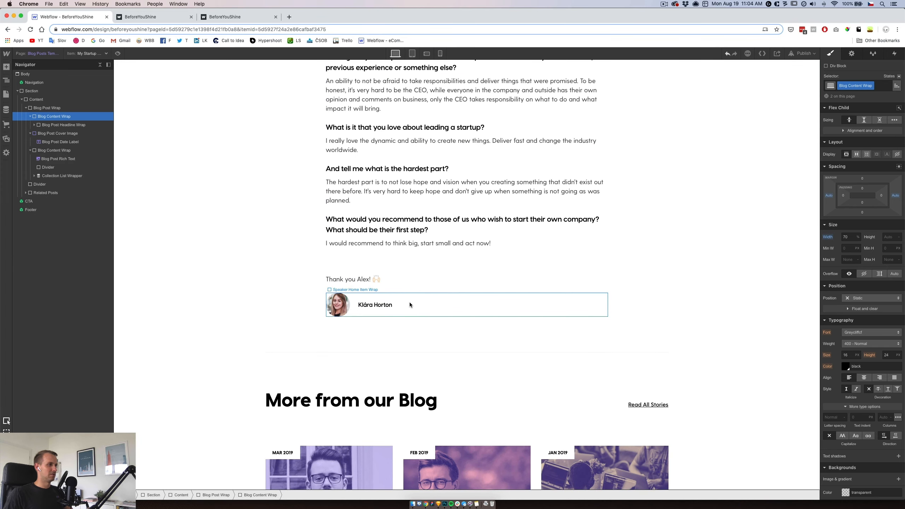
click(410, 305)
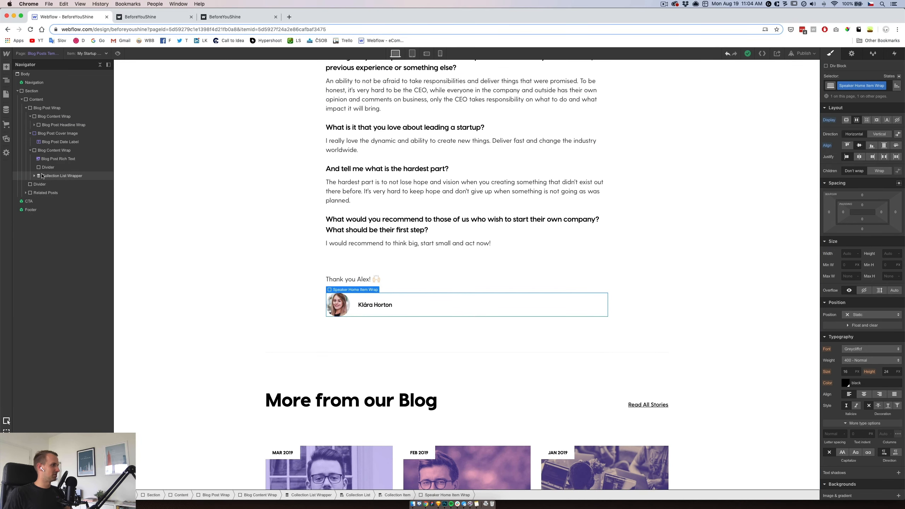
click(62, 159)
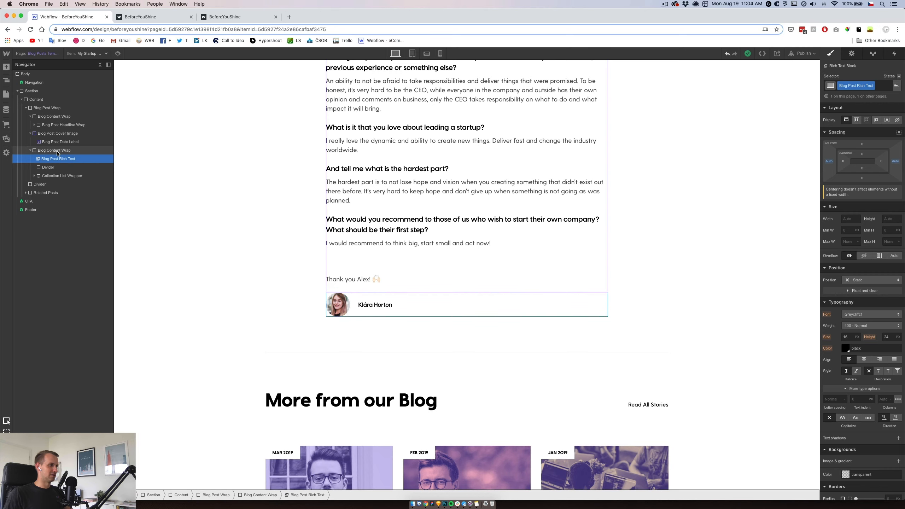
click(55, 124)
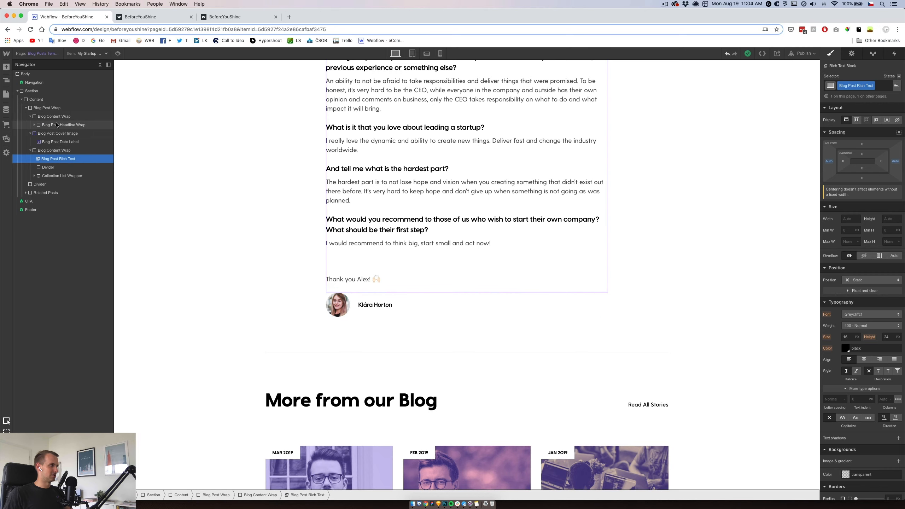
click(50, 108)
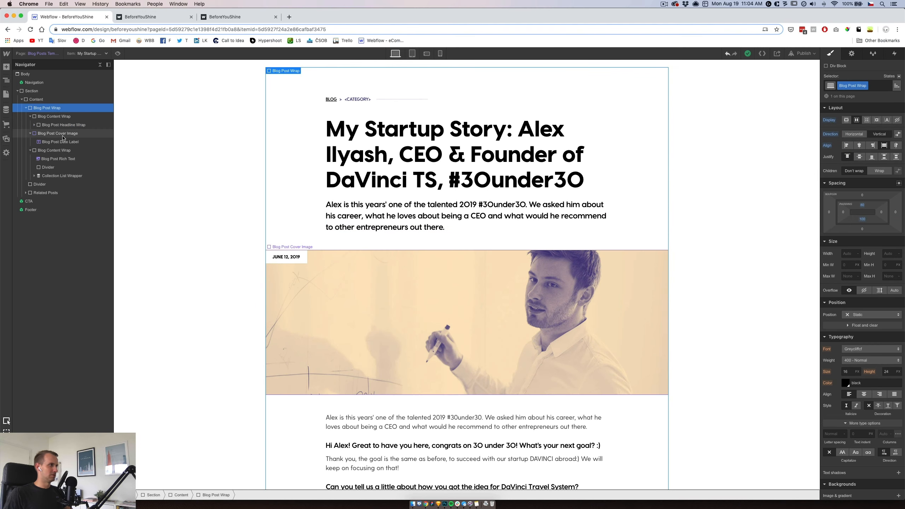
click(54, 150)
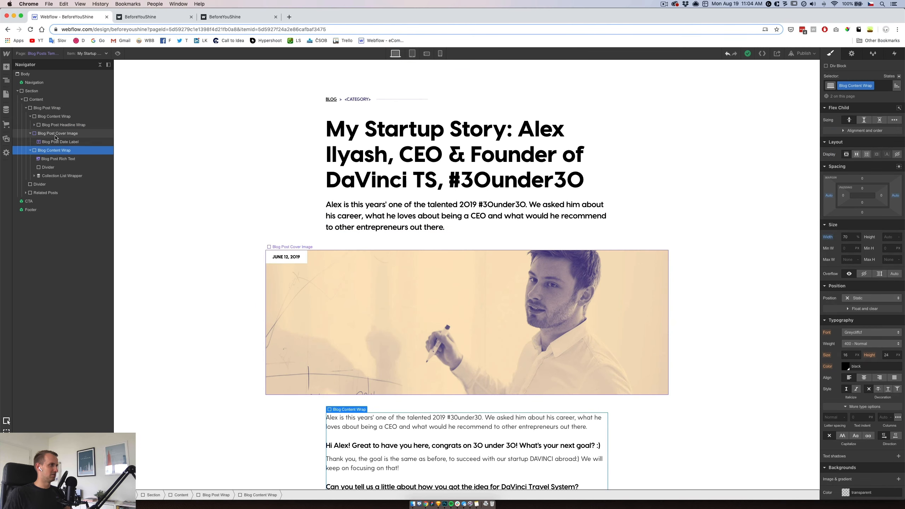
click(55, 133)
click(55, 158)
Step: Add a bottom margin to the Blog Post Rich Text to separate the article from the divider
scroll(636, 316, down, 10)
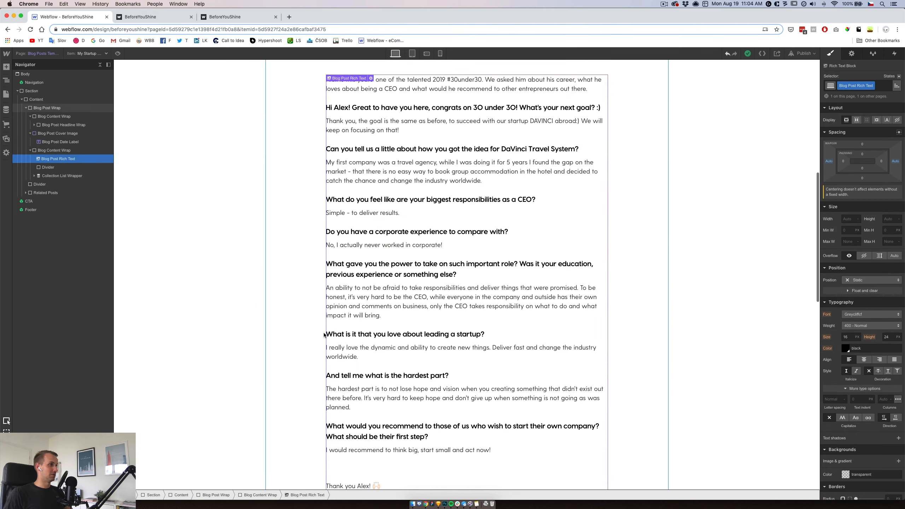
click(863, 178)
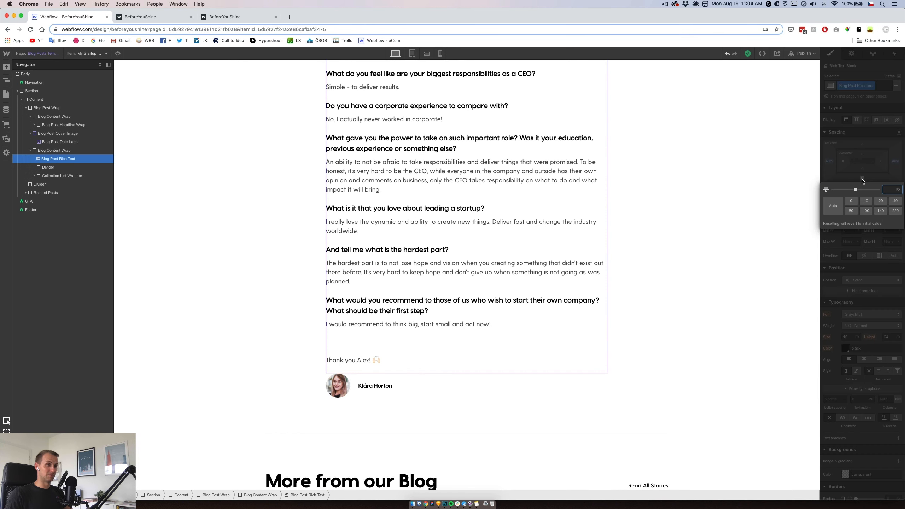
key(Return)
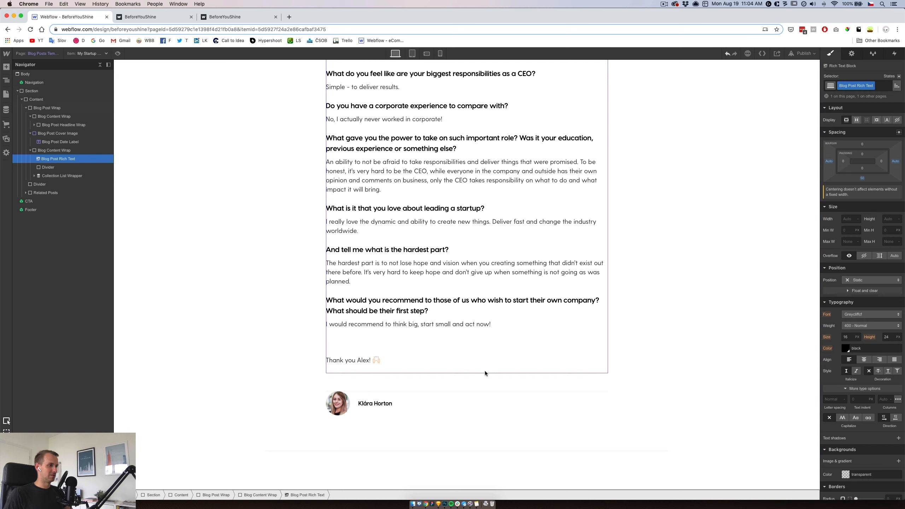
Step: Give the Collection List inside the author's Collection List Wrapper a top margin of 40 px
scroll(445, 366, down, 2)
click(445, 366)
click(58, 184)
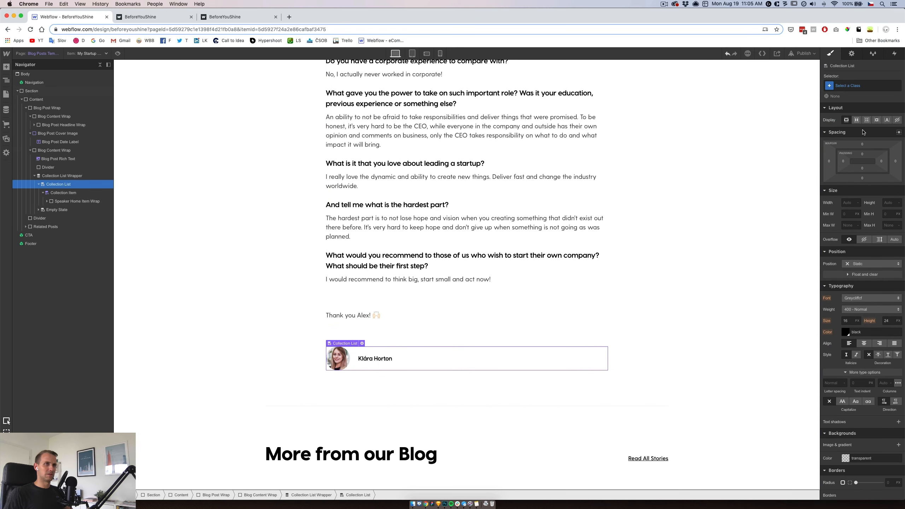
click(863, 145)
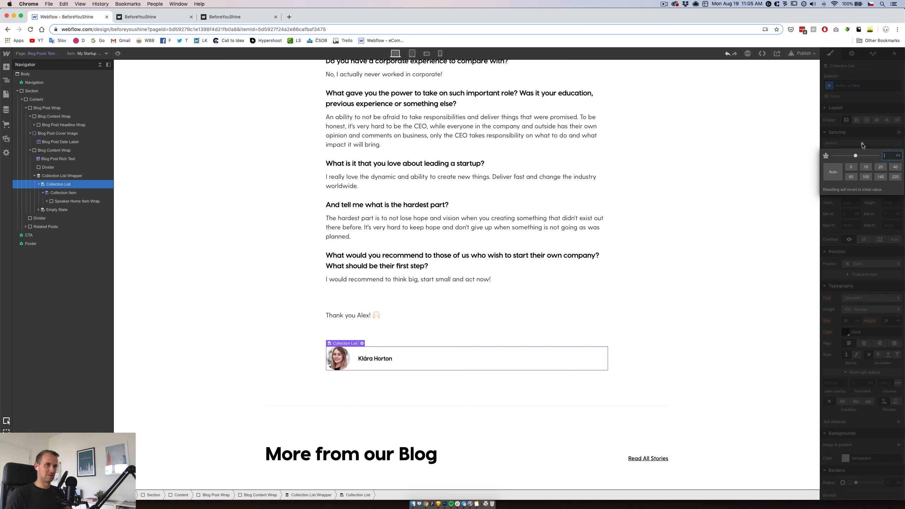
text(40)
key(Return)
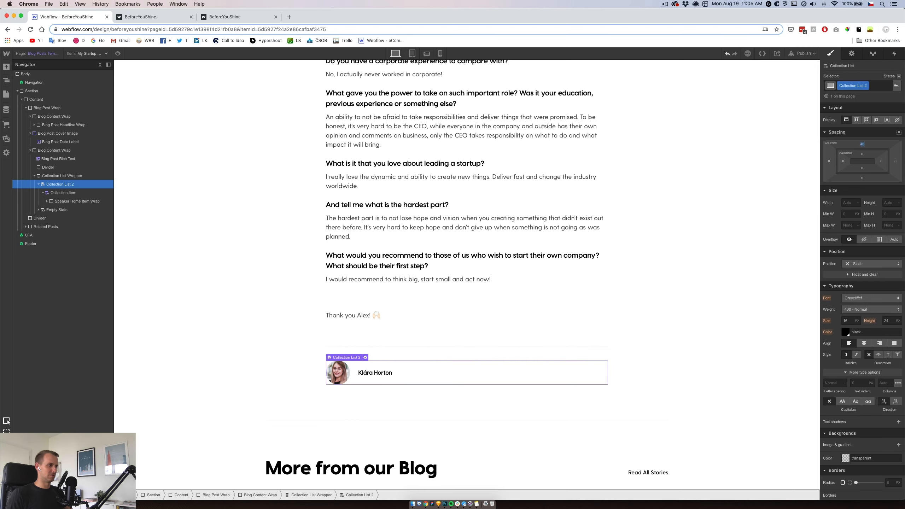
Step: Set the bottom margin of the Speaker Home Item Wrap in the author block to 20 px
click(535, 373)
click(862, 230)
text(20)
key(Return)
Step: Enter "Experience | People | Startups" as the author's bio in the Authors collection, save it and return to the blog post template
click(375, 373)
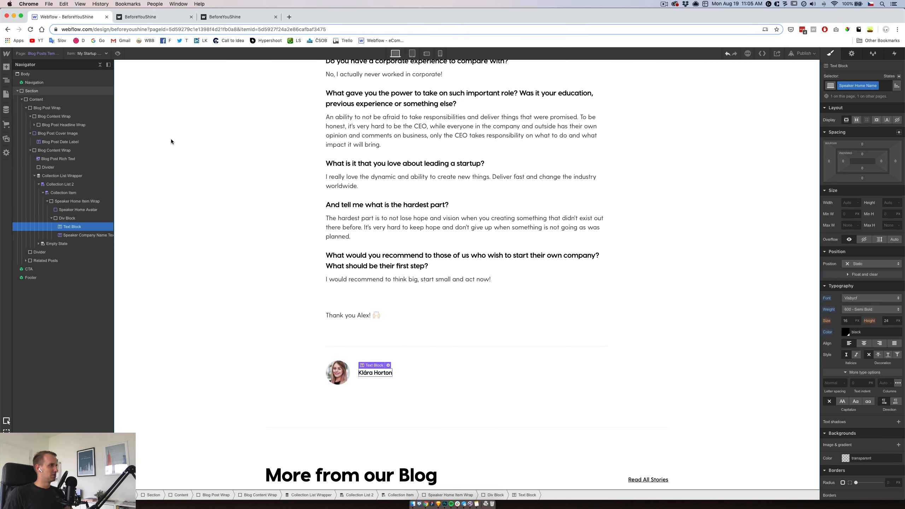
click(8, 94)
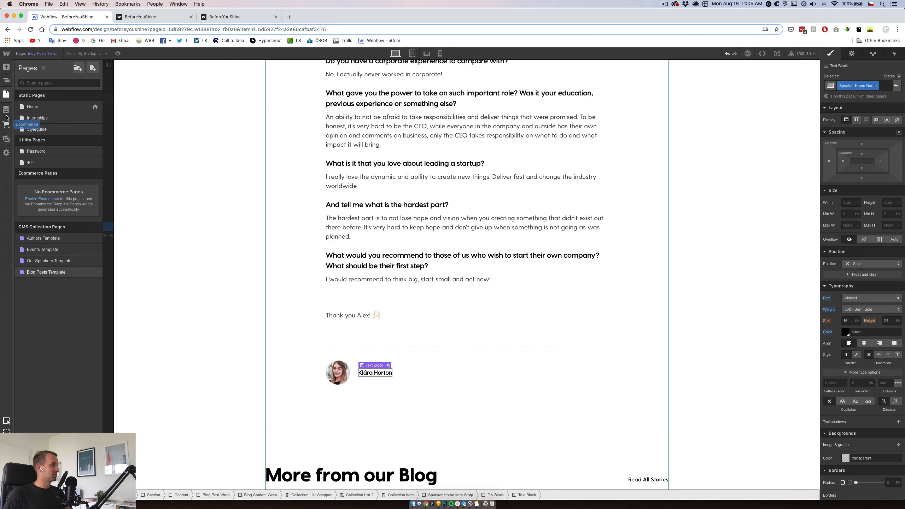
click(6, 110)
click(50, 86)
click(143, 100)
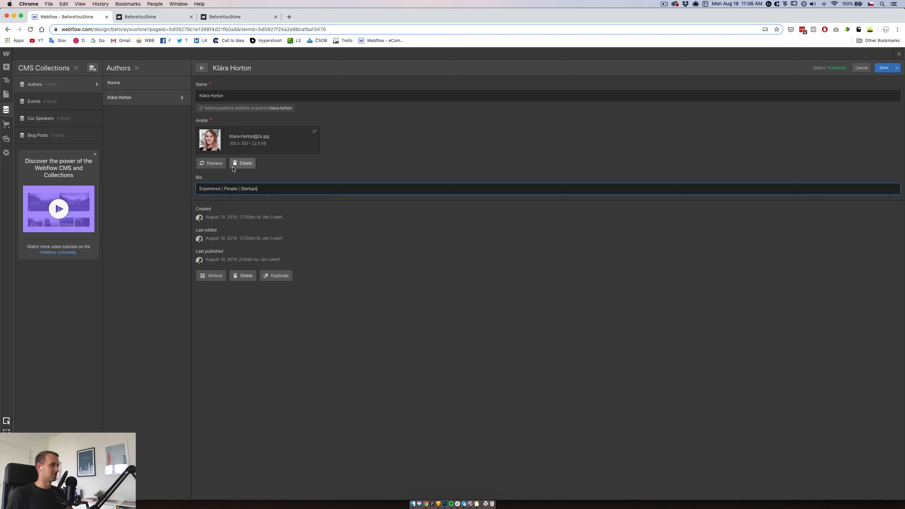
click(880, 68)
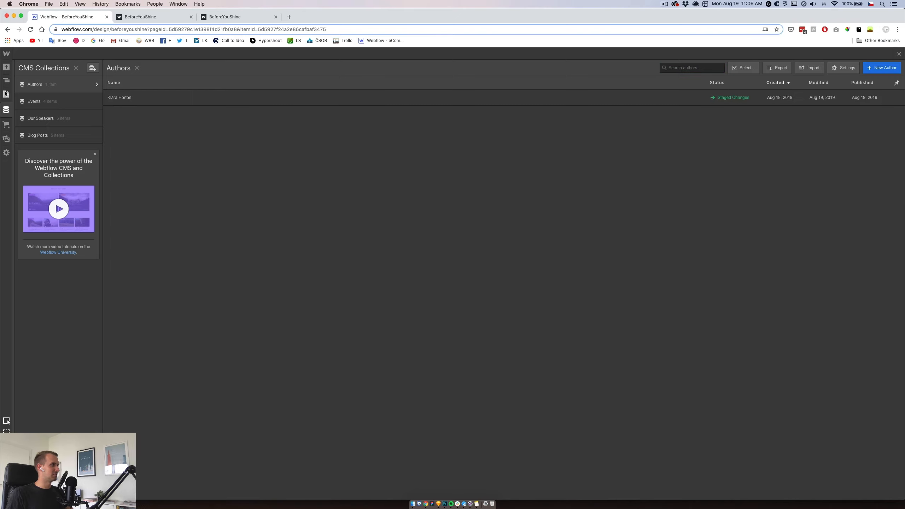
click(5, 93)
click(258, 372)
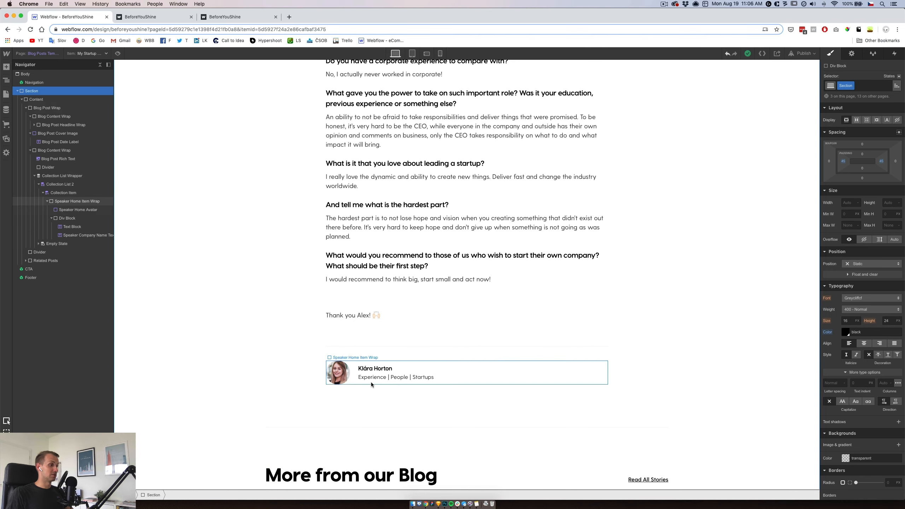
Step: Lengthen the author's bio in the Authors collection with repeated "Experience | People | Startups - " text, save it and return to the blog post template
click(390, 377)
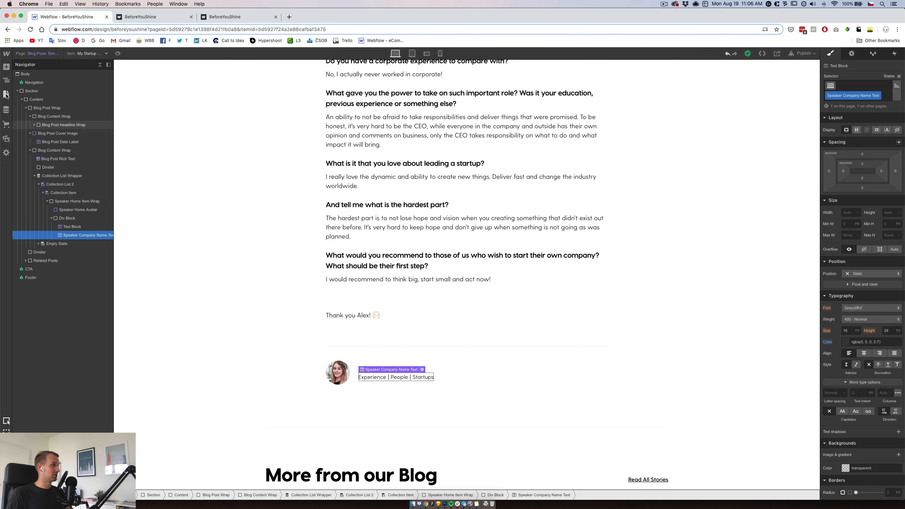
click(353, 373)
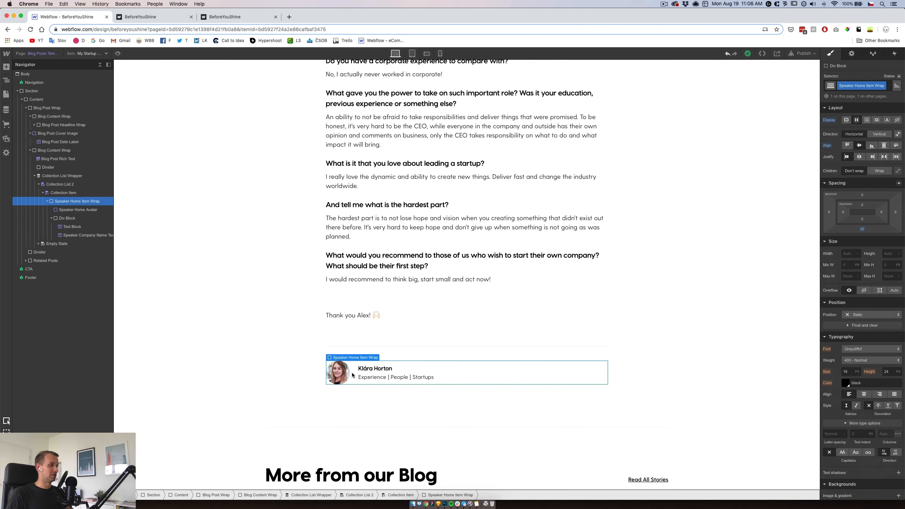
click(391, 378)
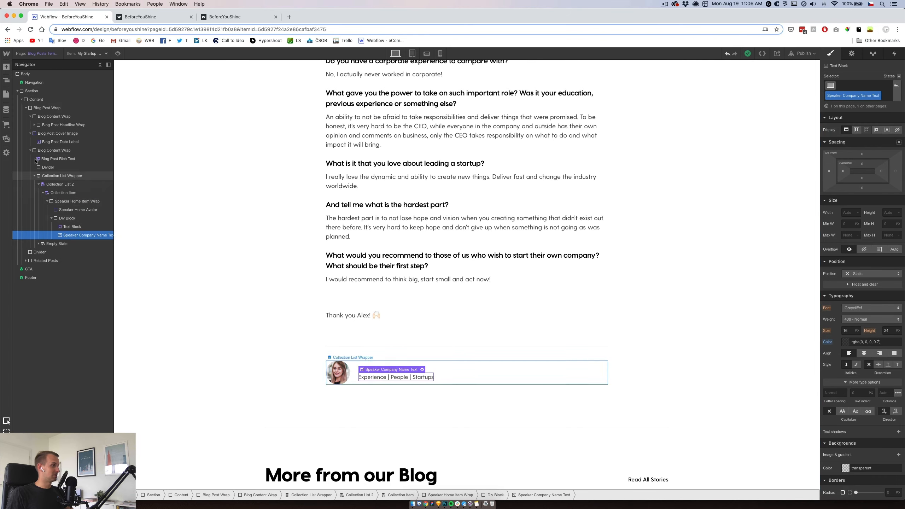
click(6, 95)
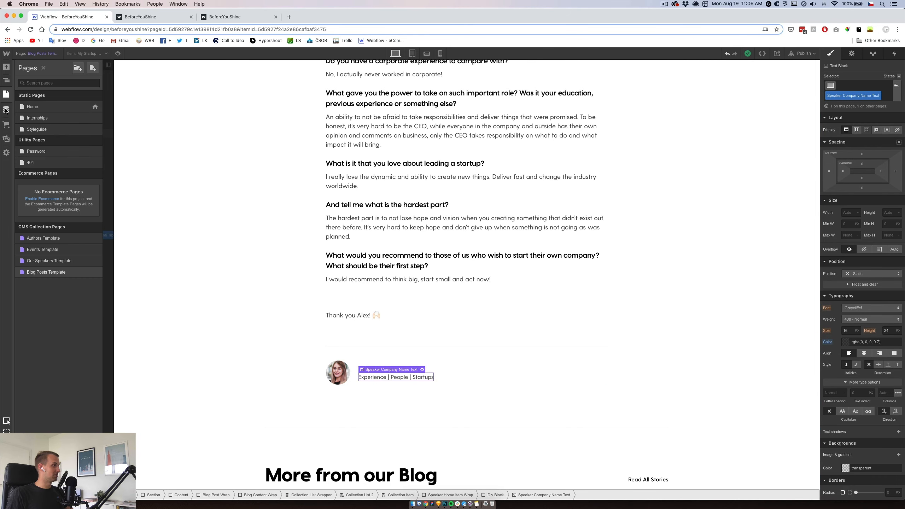
click(6, 110)
click(119, 99)
click(282, 188)
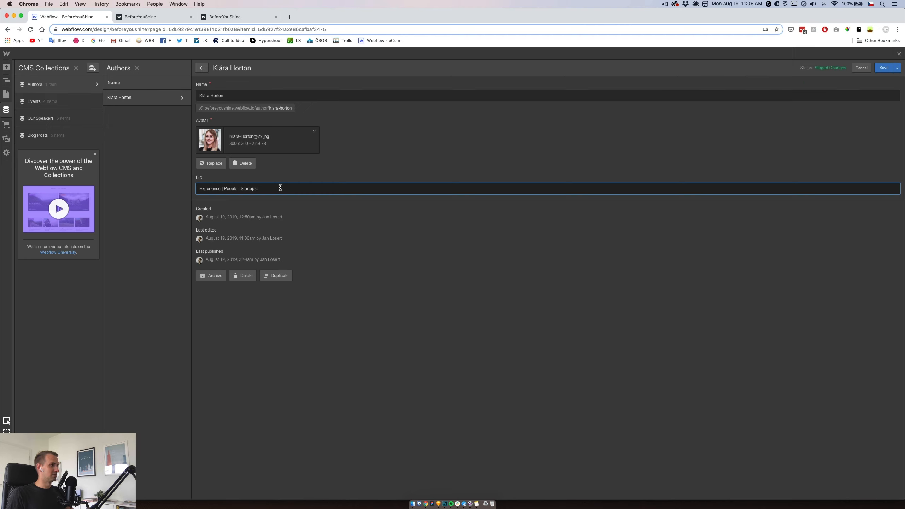
key(super+a)
key(super+v)
key(super+v)
key(super+v)
key(super+v)
key(super+v)
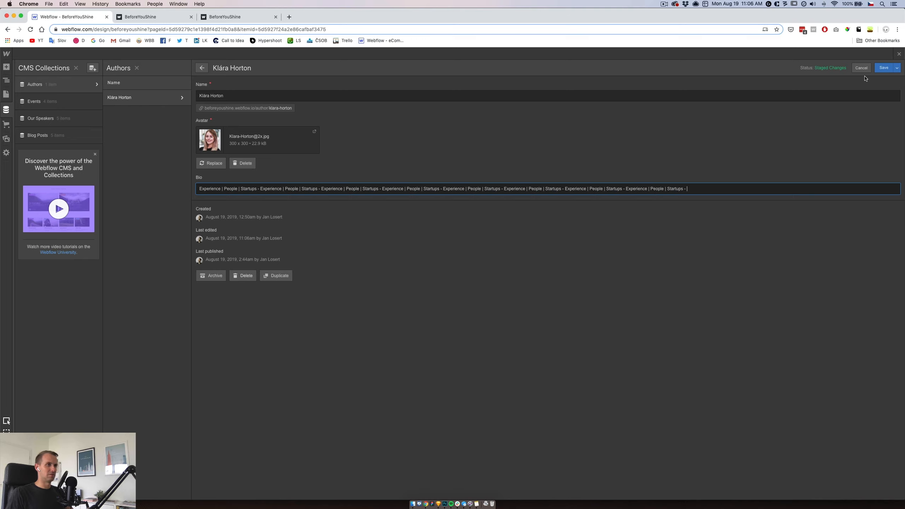
click(879, 72)
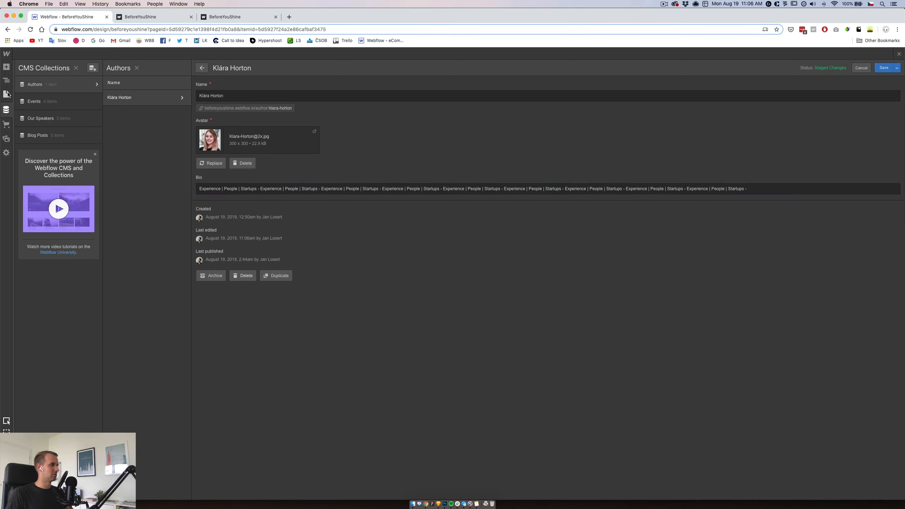
click(7, 95)
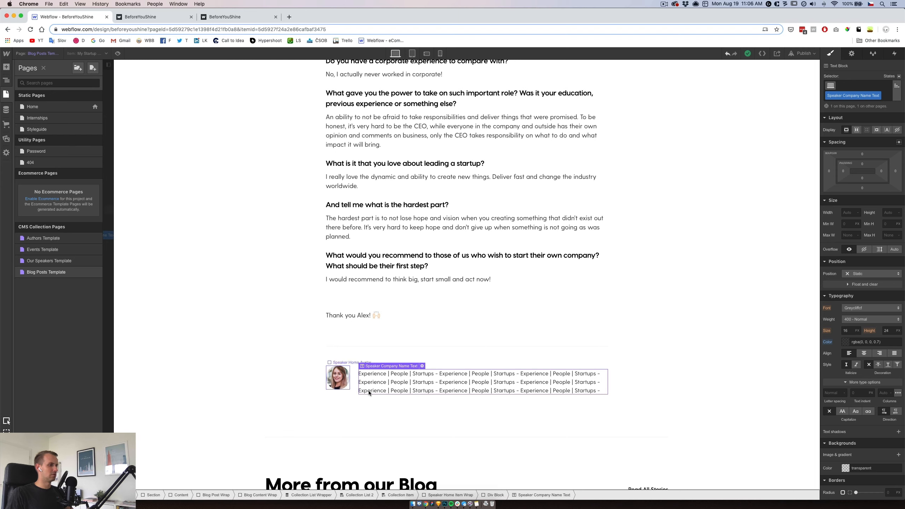
Step: Align the children of the author block's Speaker Home Item Wrap to the start
click(364, 419)
click(354, 385)
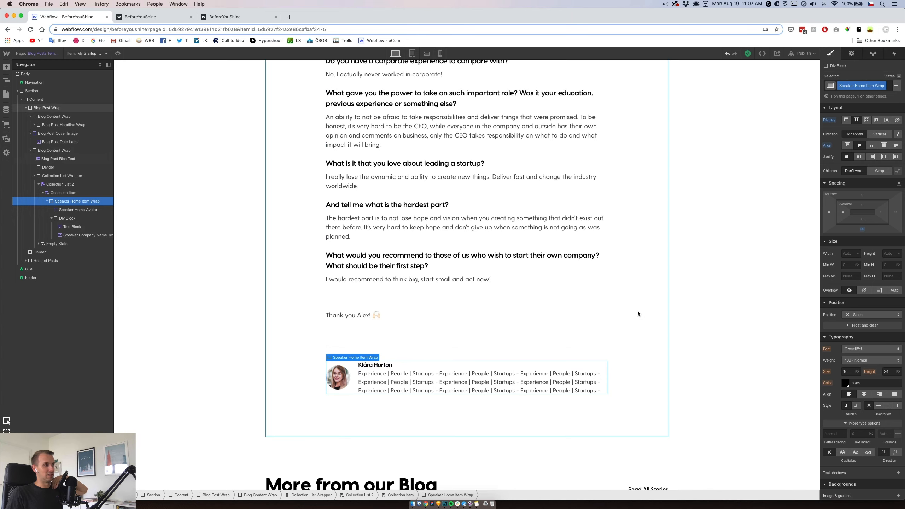
click(106, 218)
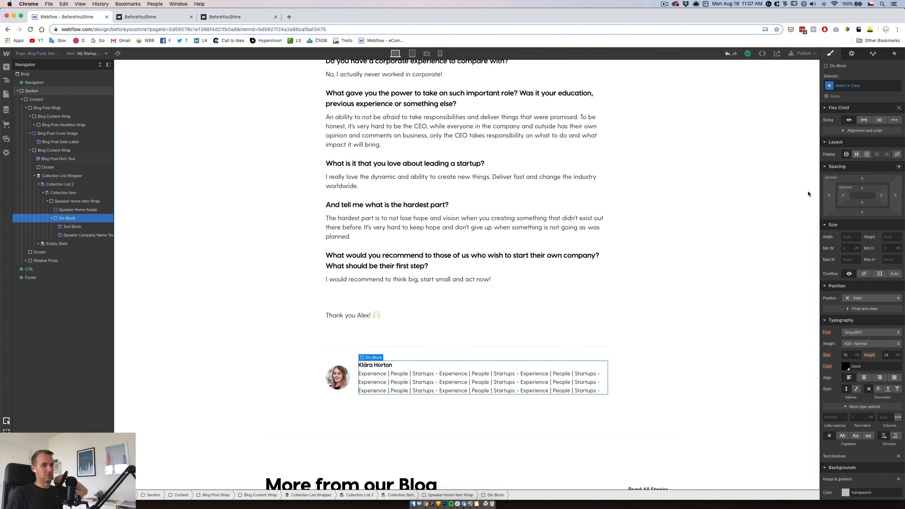
click(76, 203)
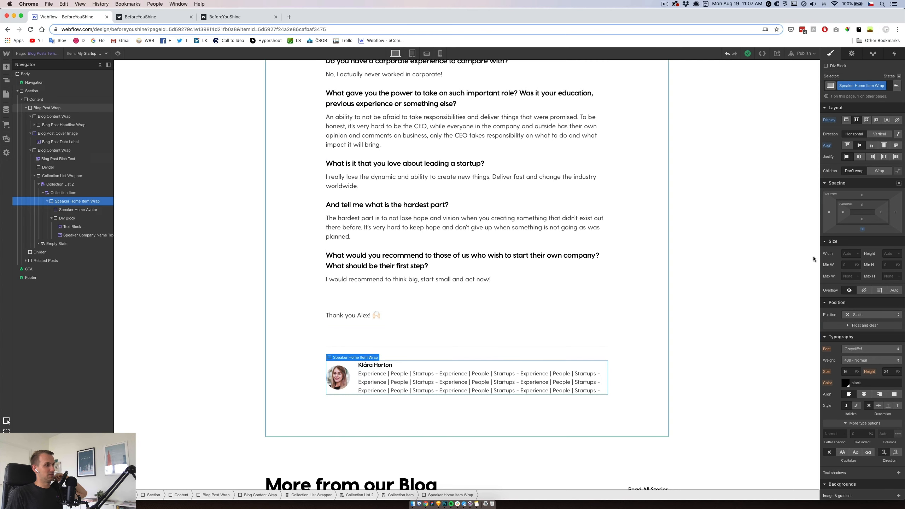
click(848, 146)
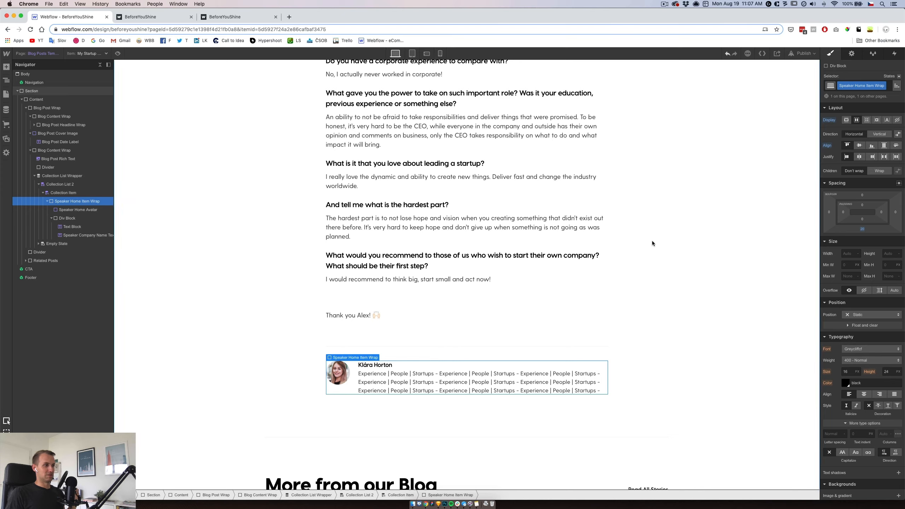
click(538, 315)
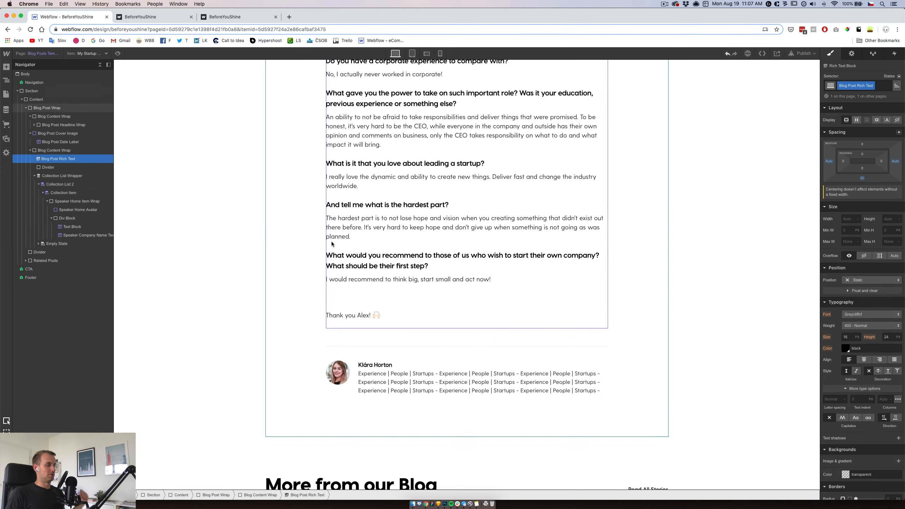
Step: On the Home page, set the Speaker Home Item Wrap's alignment back to center, and return to the Blog Posts Template's author block
click(6, 94)
click(34, 108)
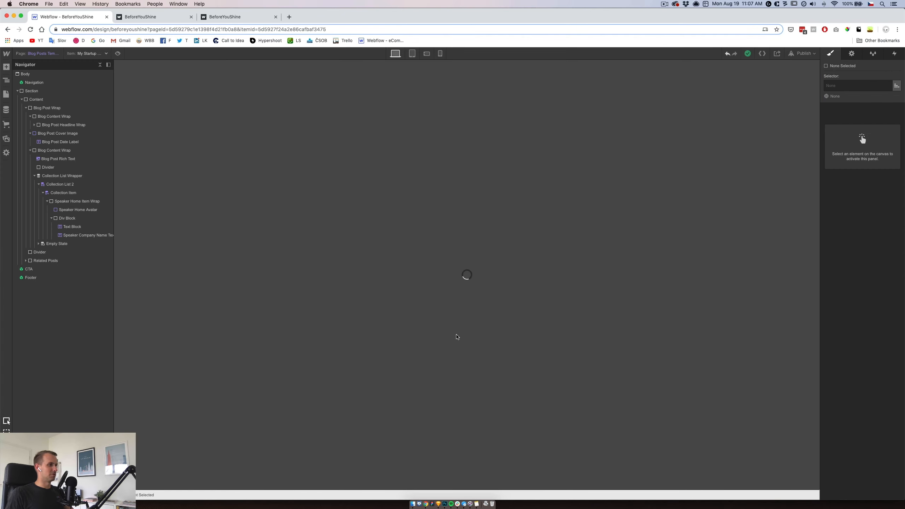
scroll(457, 334, down, 15)
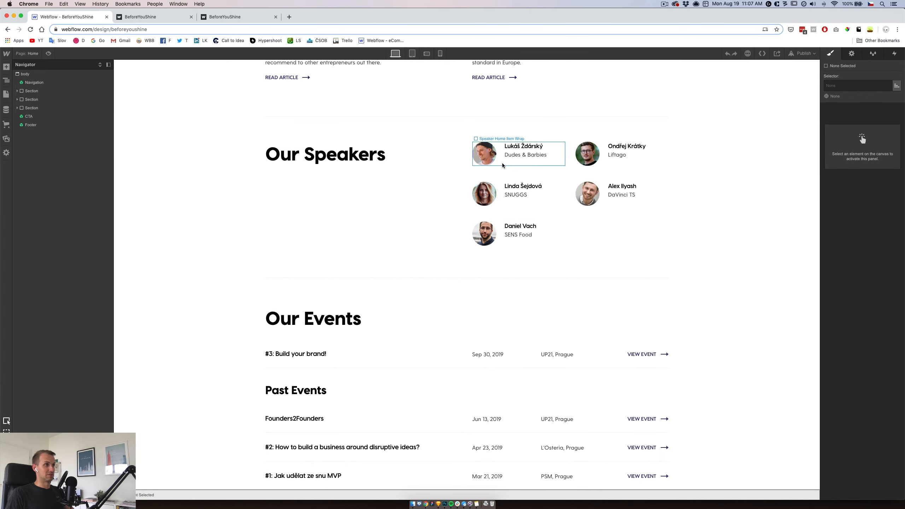
key(super+z)
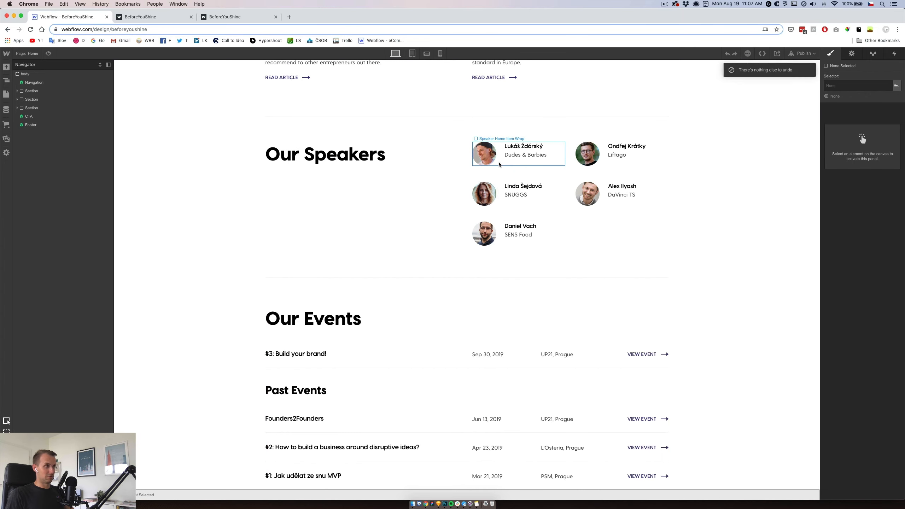
click(500, 164)
click(857, 147)
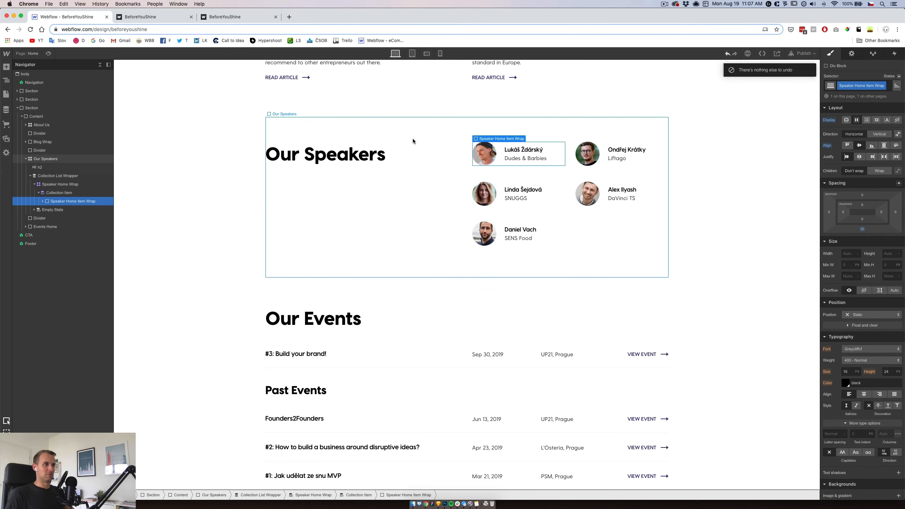
click(6, 95)
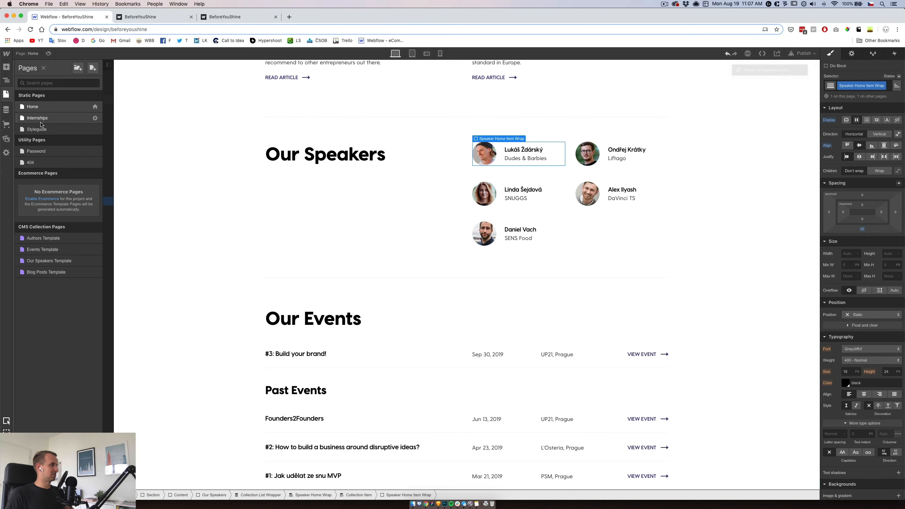
click(47, 273)
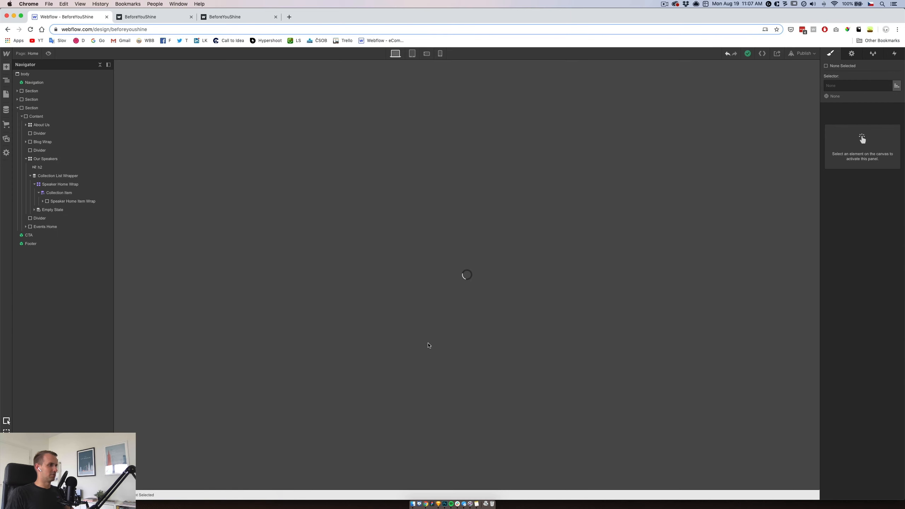
scroll(430, 344, down, 15)
scroll(430, 344, down, 8)
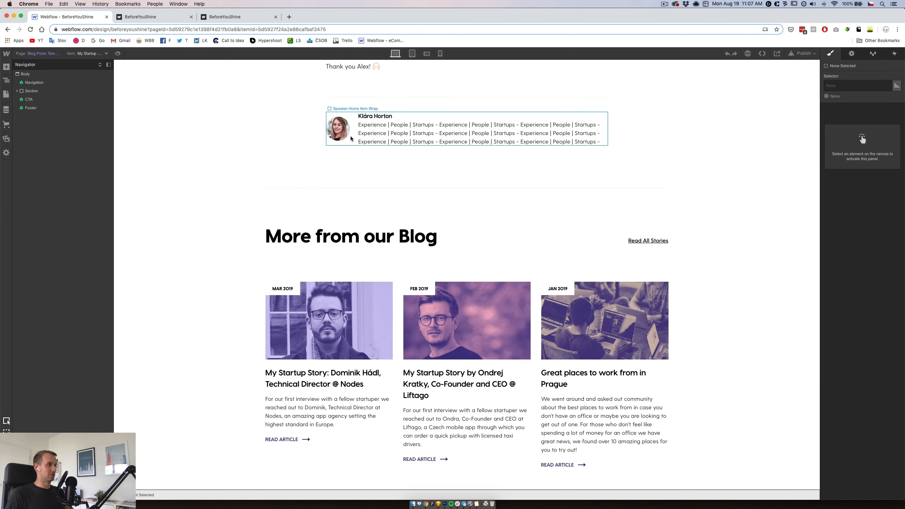
Step: Duplicate the author block's Speaker Home Item Wrap class as "Author Blog Detail" and align its children to the start
click(395, 136)
click(885, 86)
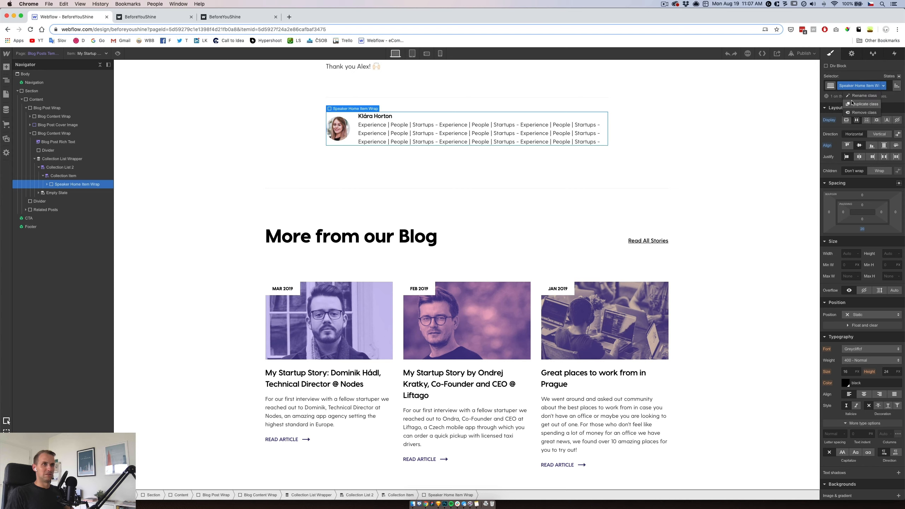
click(858, 105)
text(Author Blog Detail)
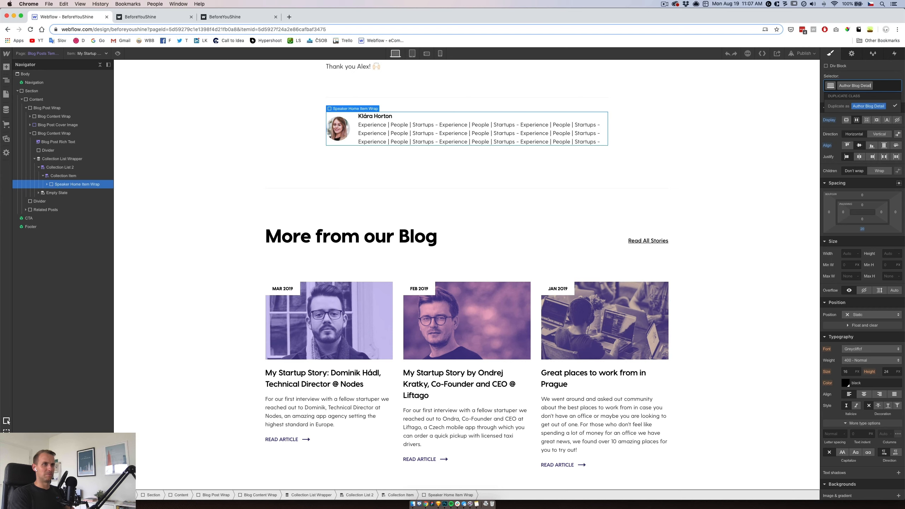
key(Return)
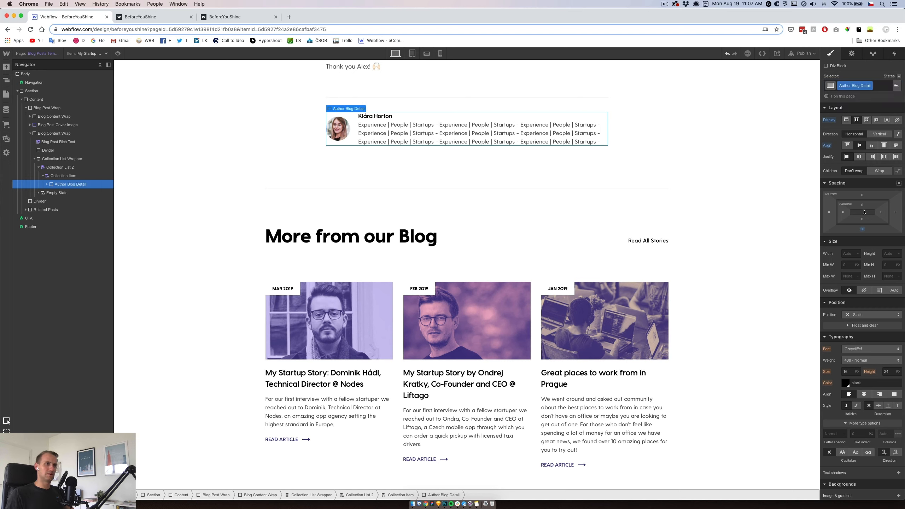
click(848, 146)
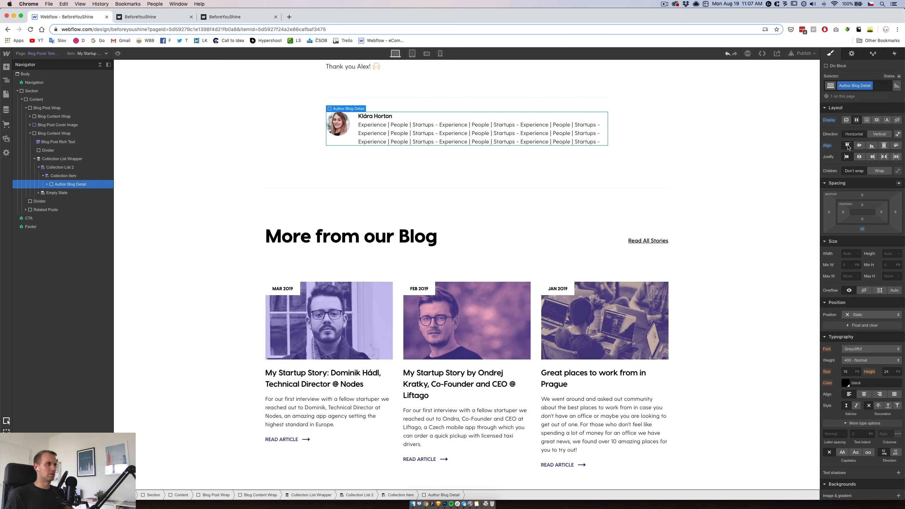
click(288, 165)
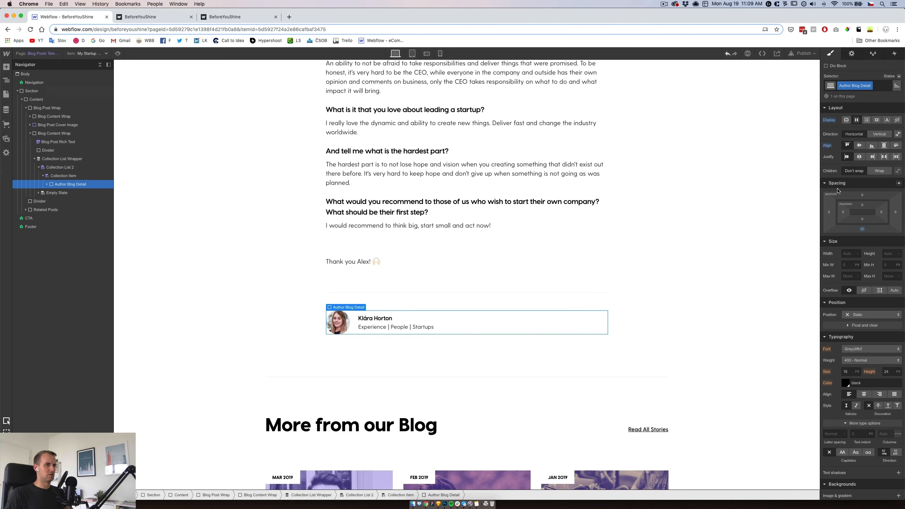
Step: Set the top margin of the Author Blog Detail block to 50 px
click(862, 196)
text(50)
key(Return)
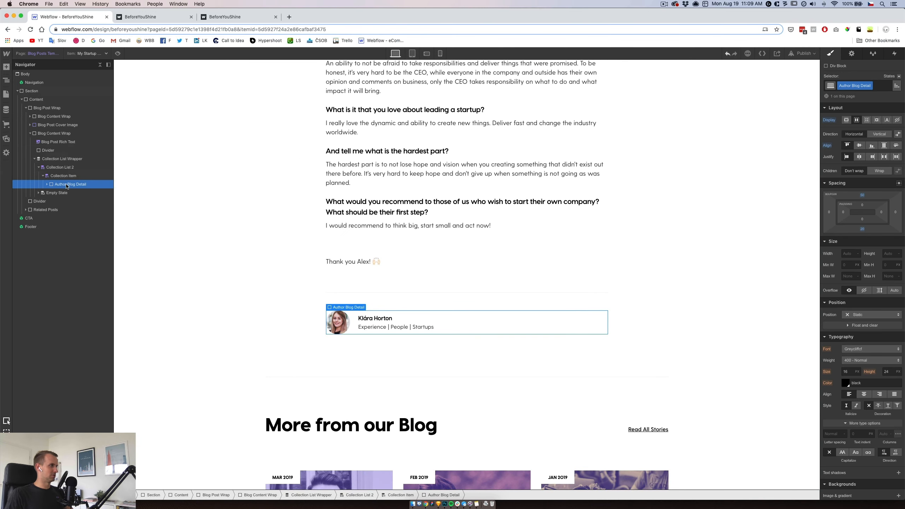
Step: Remove the Collection List 2 class from the Collection List that holds the author block
click(63, 166)
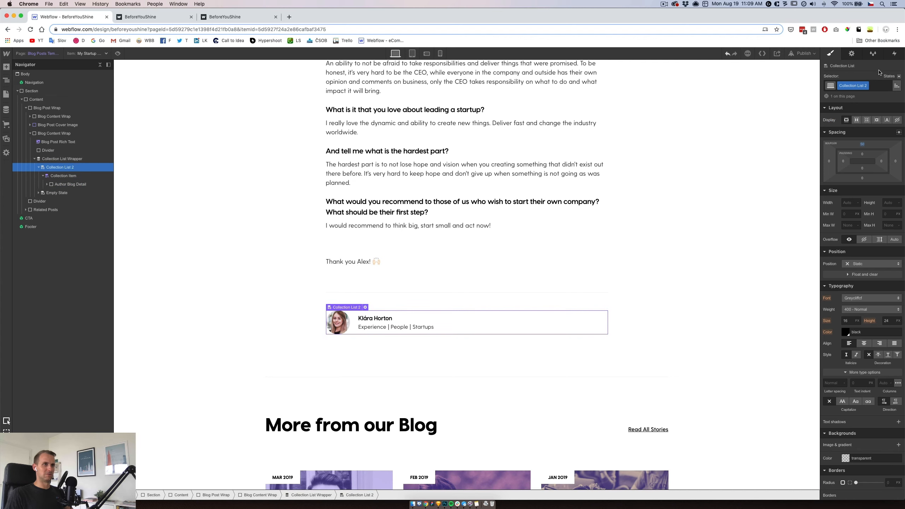
click(876, 85)
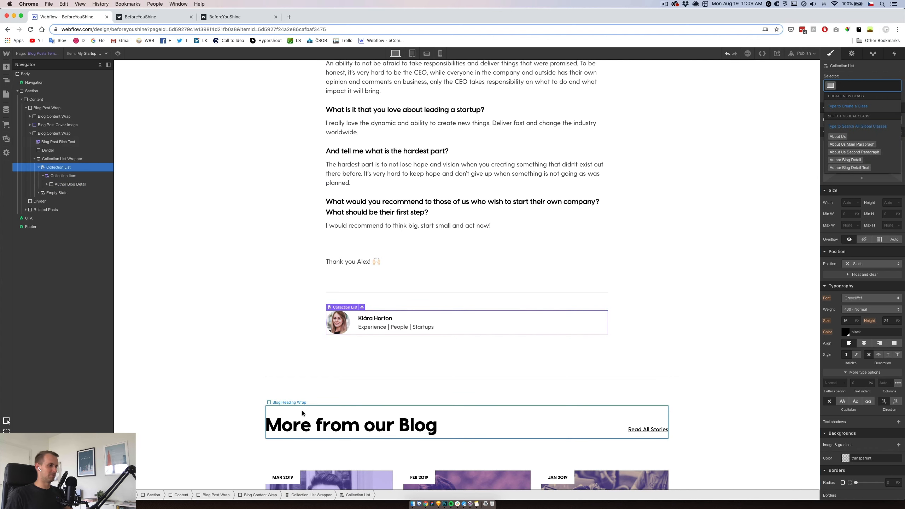
click(353, 350)
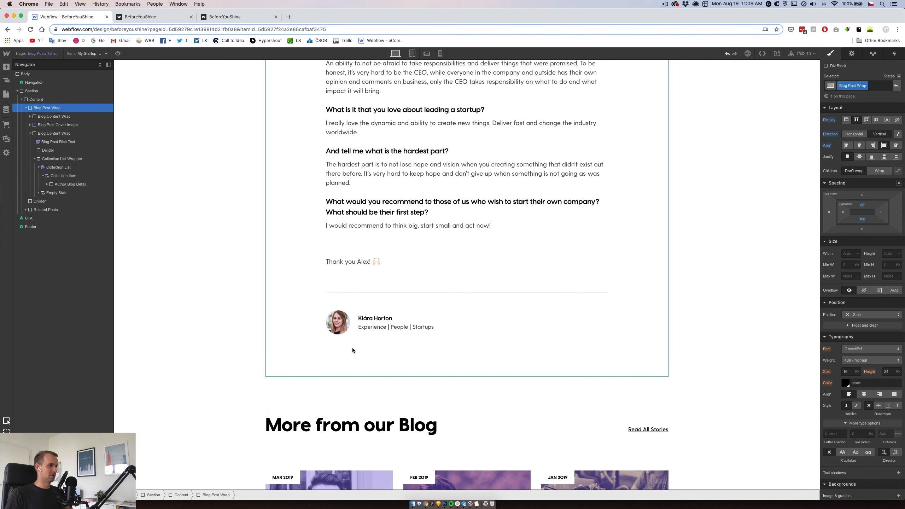
Step: At the phone portrait breakpoint, set the layout direction of the Author Blog Detail block to vertical
click(413, 54)
click(427, 54)
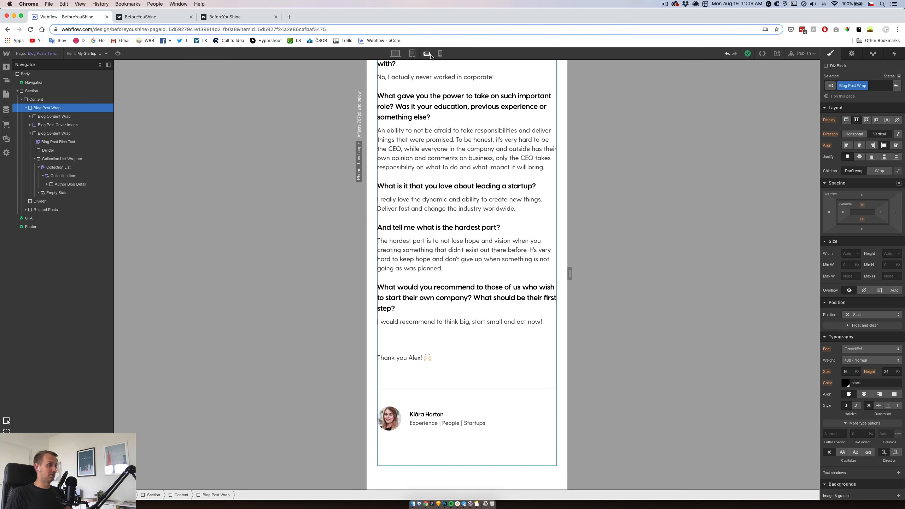
click(441, 53)
scroll(445, 250, down, 10)
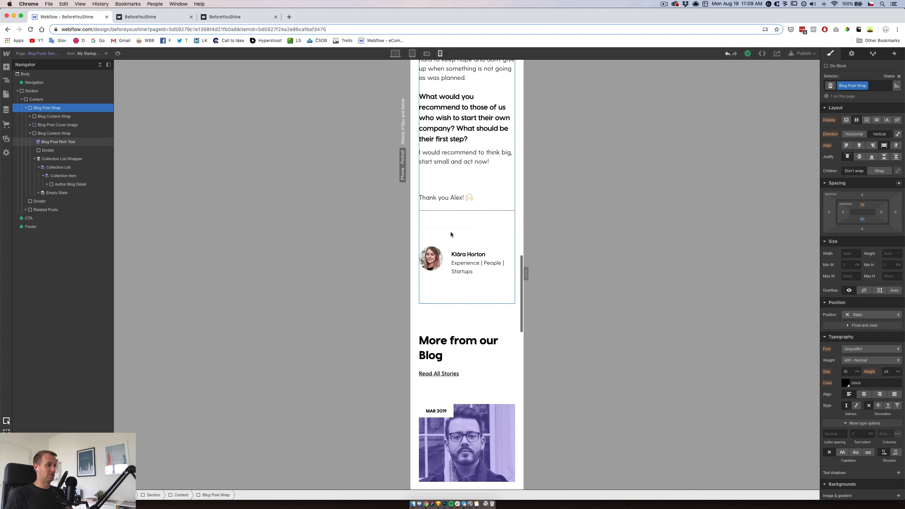
click(449, 264)
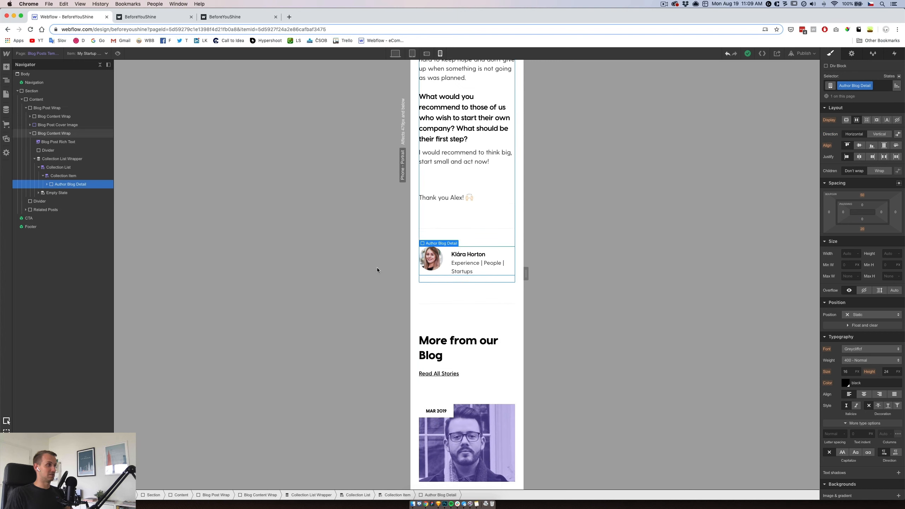
drag(526, 274, 573, 273)
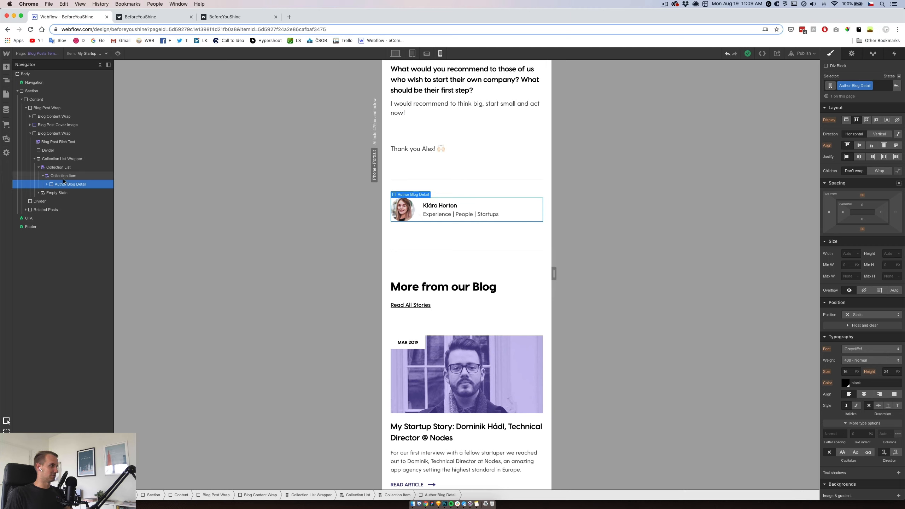
click(877, 135)
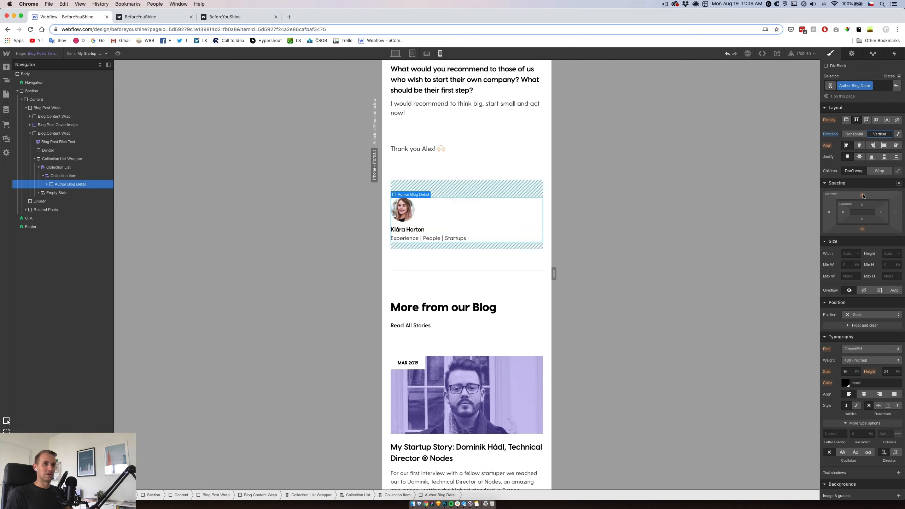
Step: Duplicate the Speaker Home Avatar class on the author's photo as "Author Blog Detail Avatar"
click(405, 216)
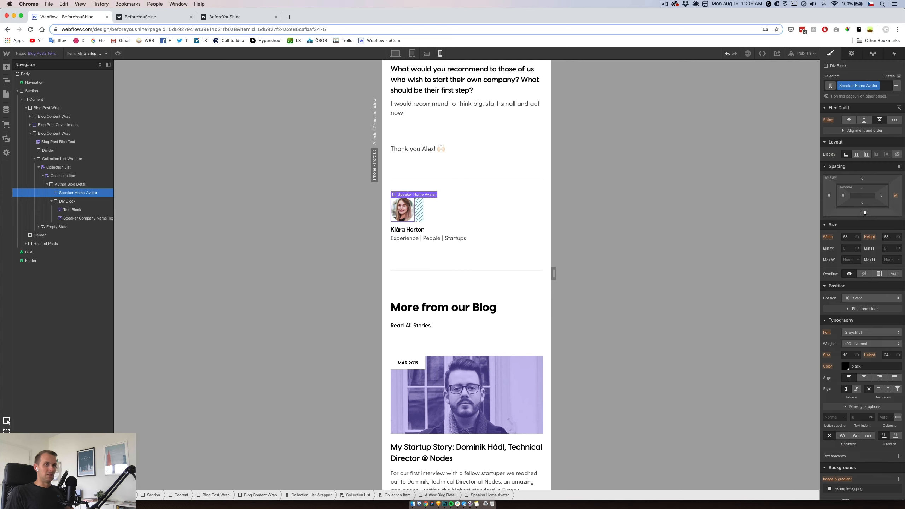
click(863, 86)
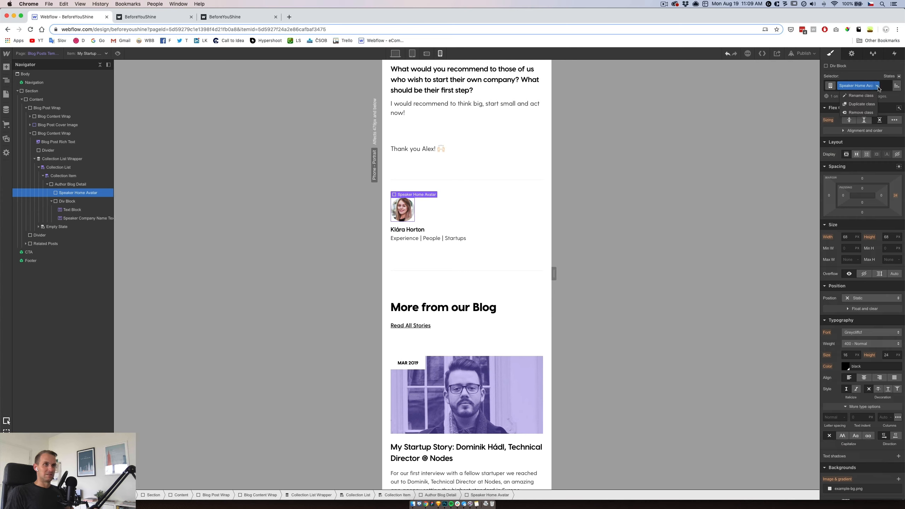
click(868, 105)
text(Author)
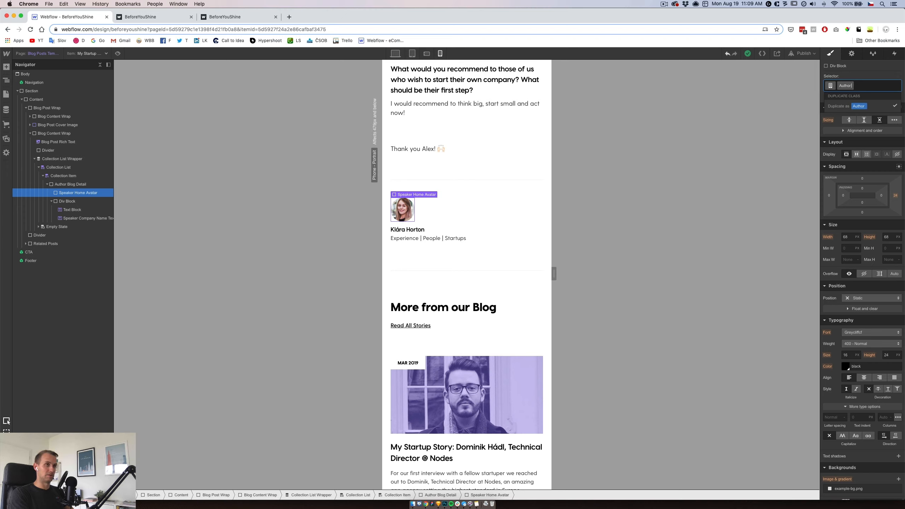
text(Blog Detail Im)
key(BackSpace)
key(BackSpace)
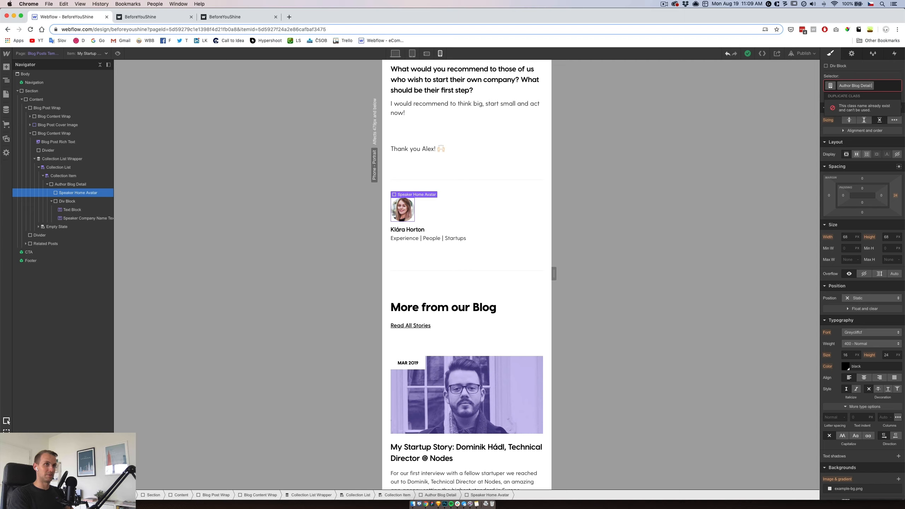
text(Avatar)
key(Return)
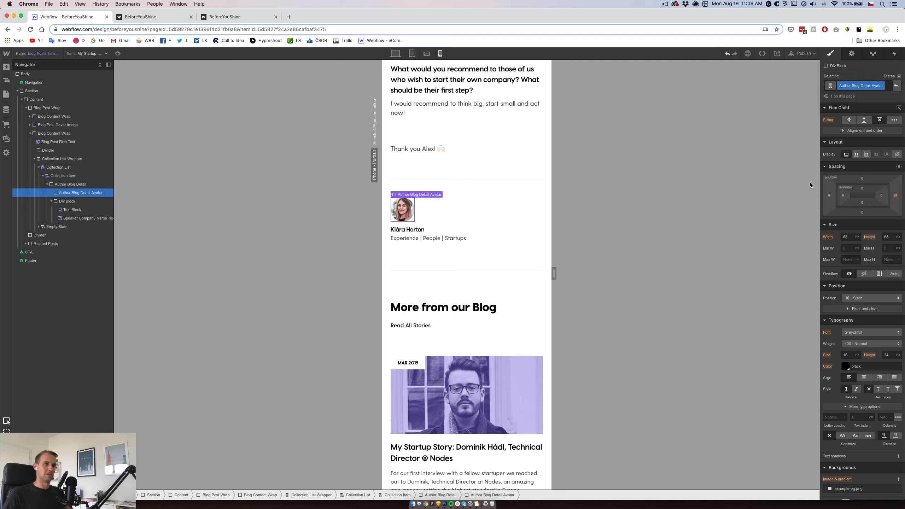
Step: Set the bottom margin of the Author Blog Detail Avatar to 10 px at the phone portrait breakpoint
click(863, 212)
text(1)
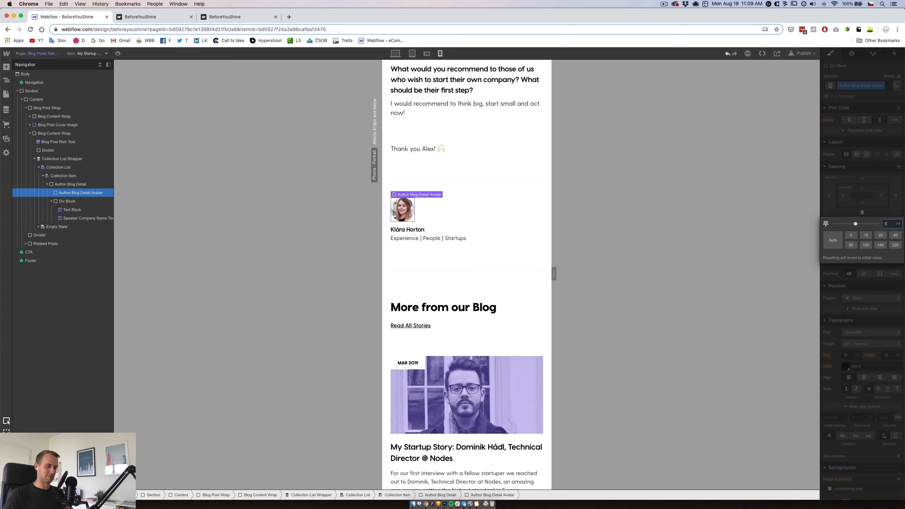
text(0)
key(Return)
click(896, 195)
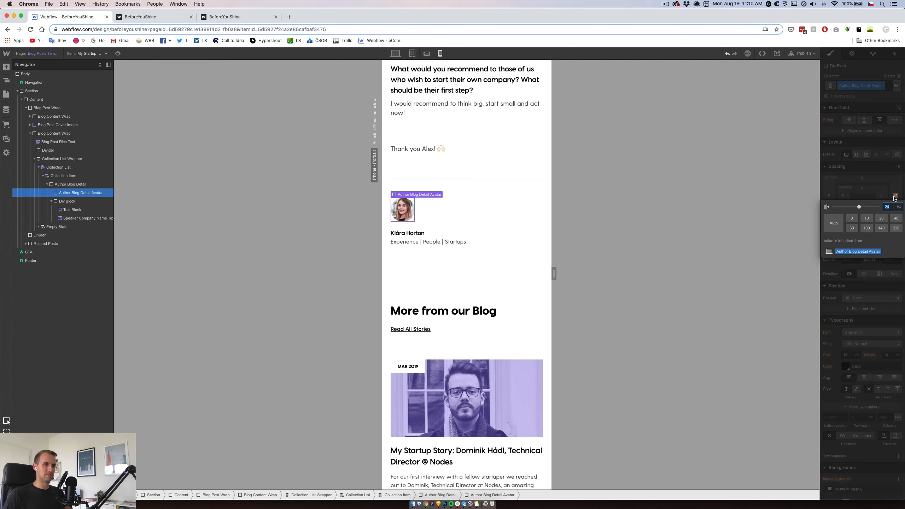
click(436, 269)
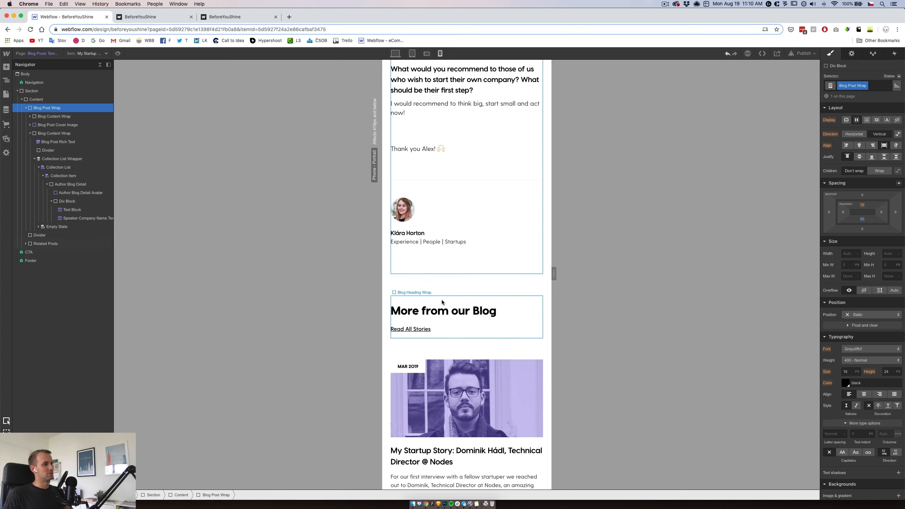
click(491, 297)
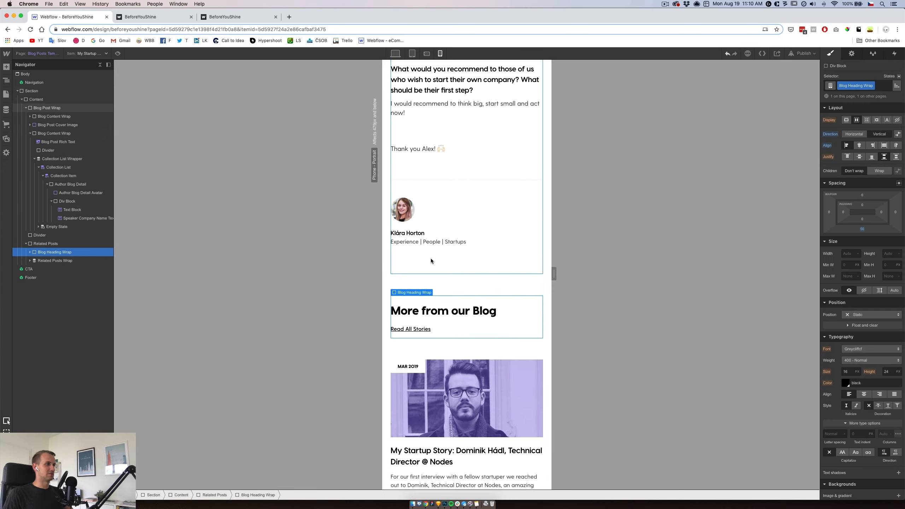
Step: Return to the desktop breakpoint and select the <CATEGORY> label above the blog post headline
scroll(433, 261, up, 1)
click(396, 53)
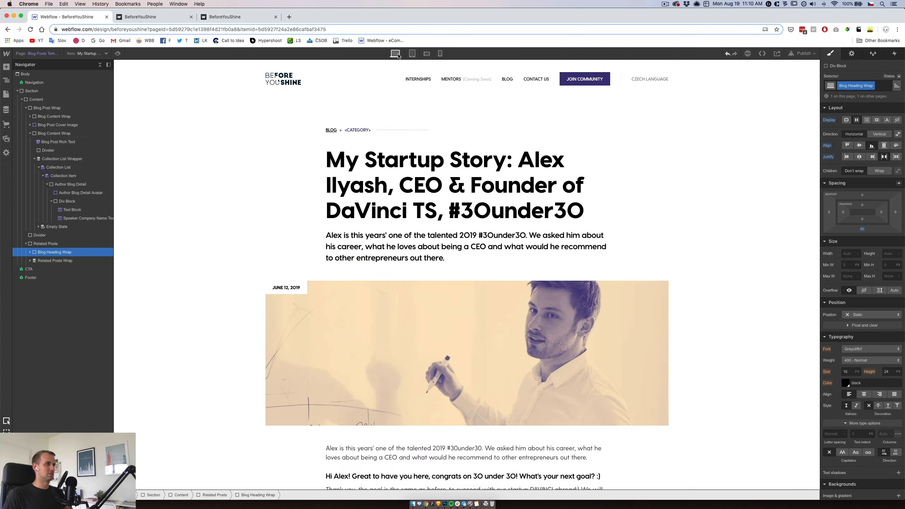
click(362, 128)
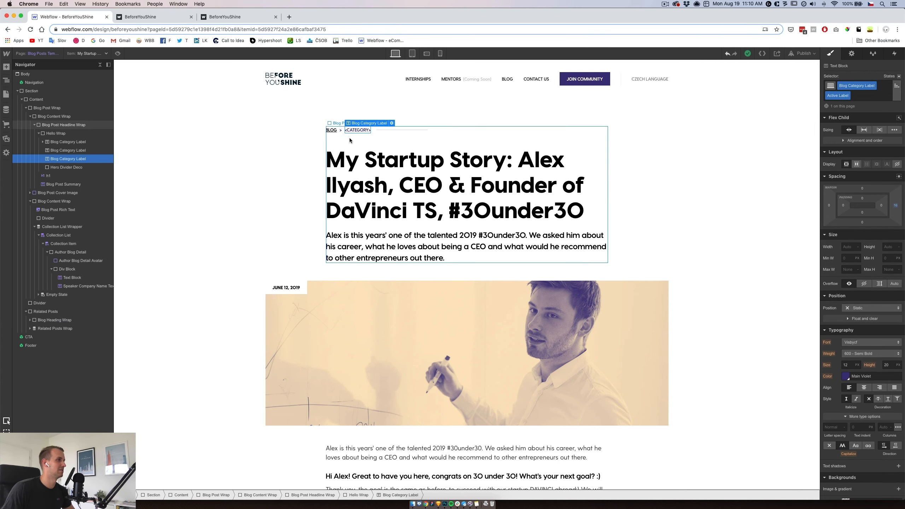
Step: Create a new CMS collection named "Categories"
click(7, 95)
click(6, 110)
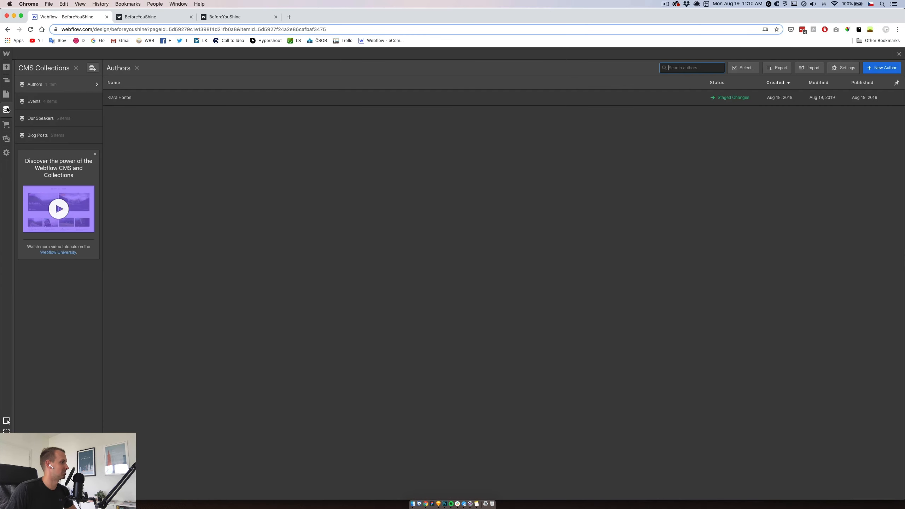
click(92, 70)
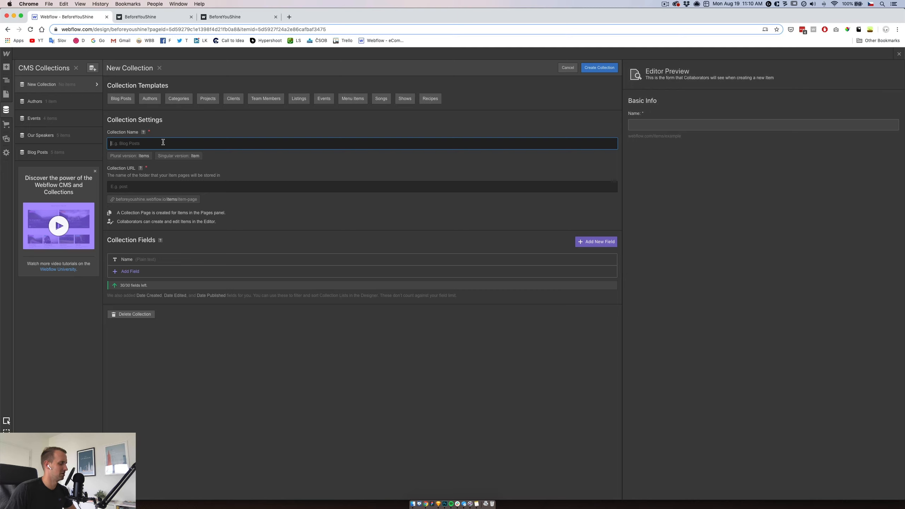
text(Categories)
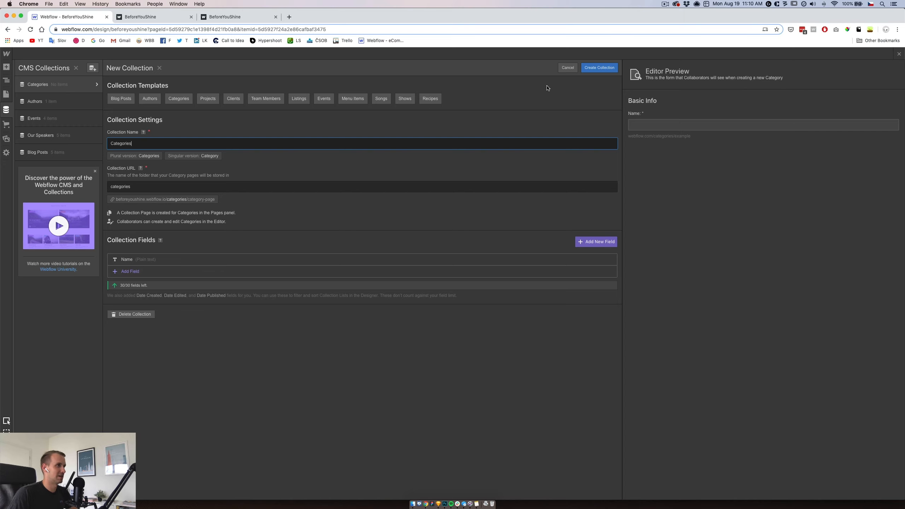
click(600, 67)
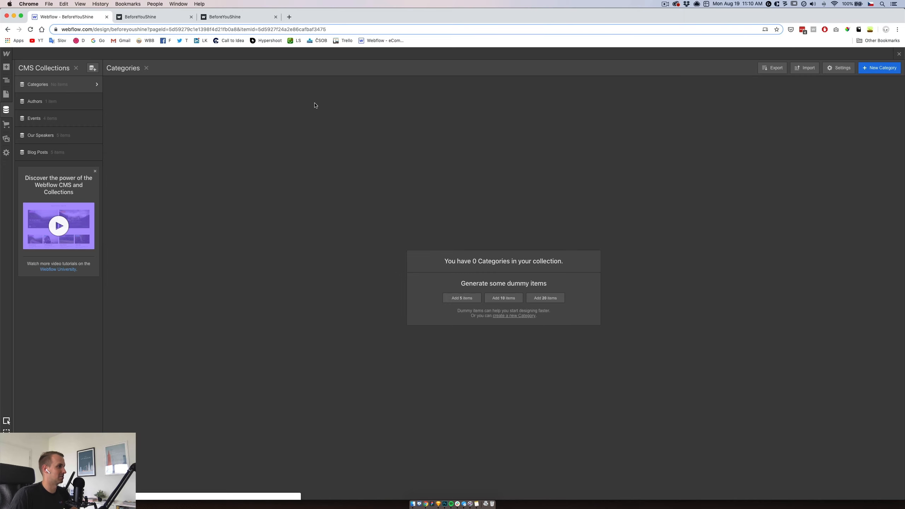
Step: Create the "Your Stories" and "Book Club" items in the Categories collection, taking the names from the existing blog
click(880, 68)
click(159, 18)
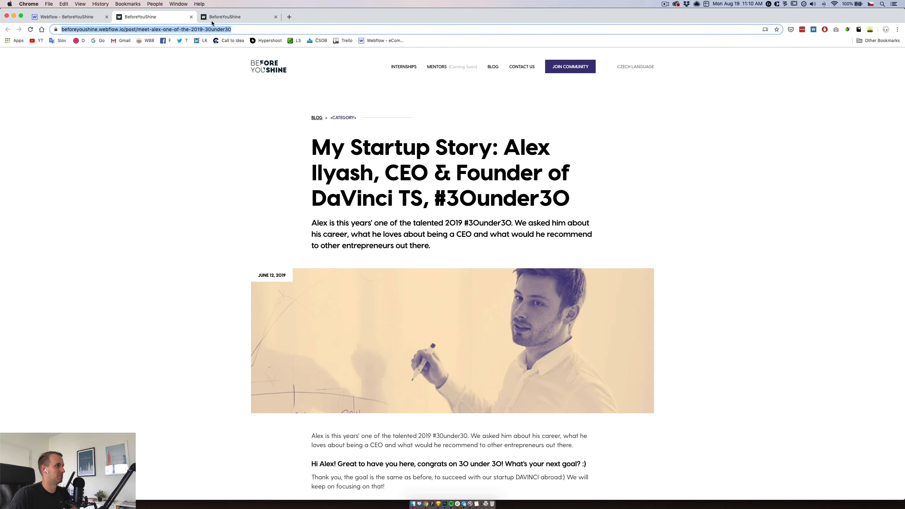
click(232, 17)
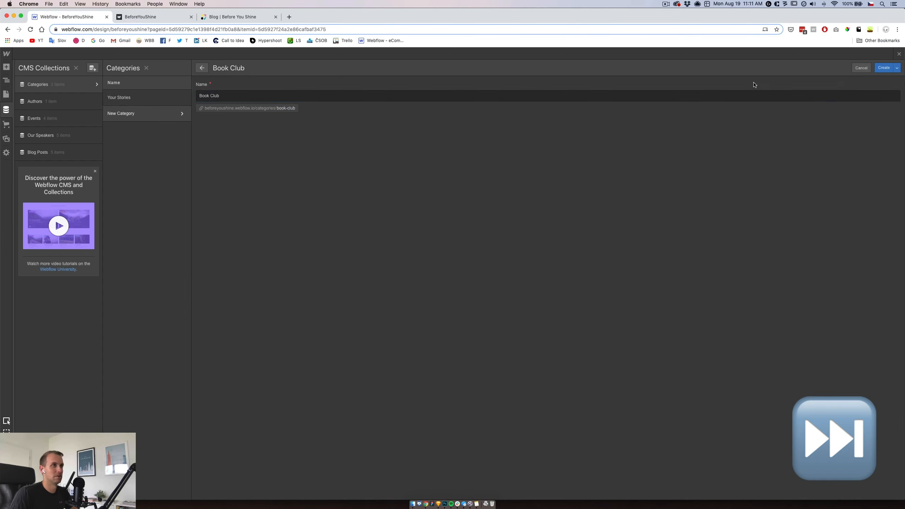
click(885, 68)
Step: Create the "Coworking" and "Our Community" items in the Categories collection
click(880, 68)
text(Coworking)
click(884, 68)
click(234, 18)
click(880, 68)
text(Our Community)
click(884, 68)
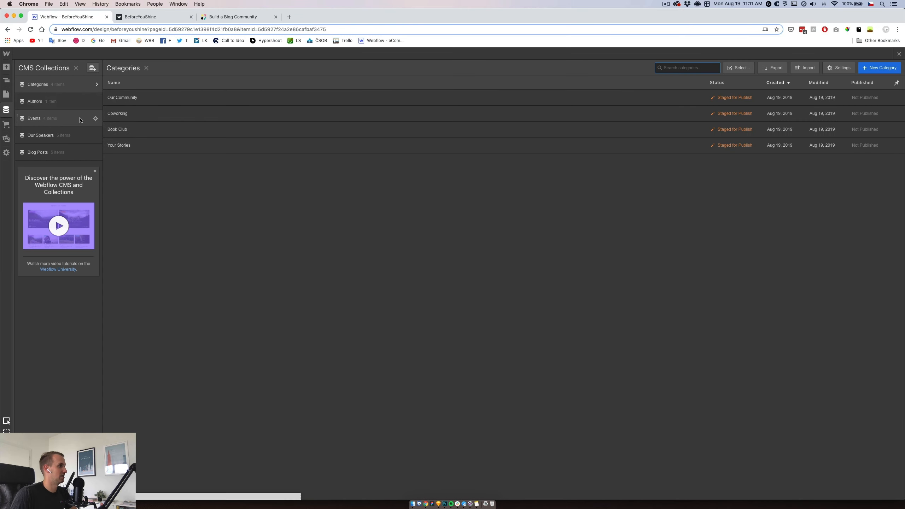
Step: Add a reference field labelled "Category" that points to the Categories collection to Blog Posts, and save the collection
click(95, 153)
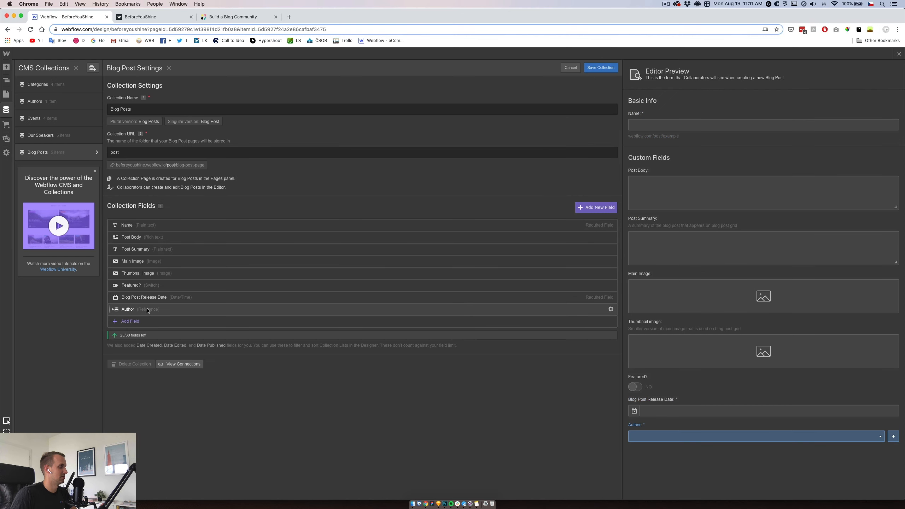
click(143, 321)
mouse_move(174, 382)
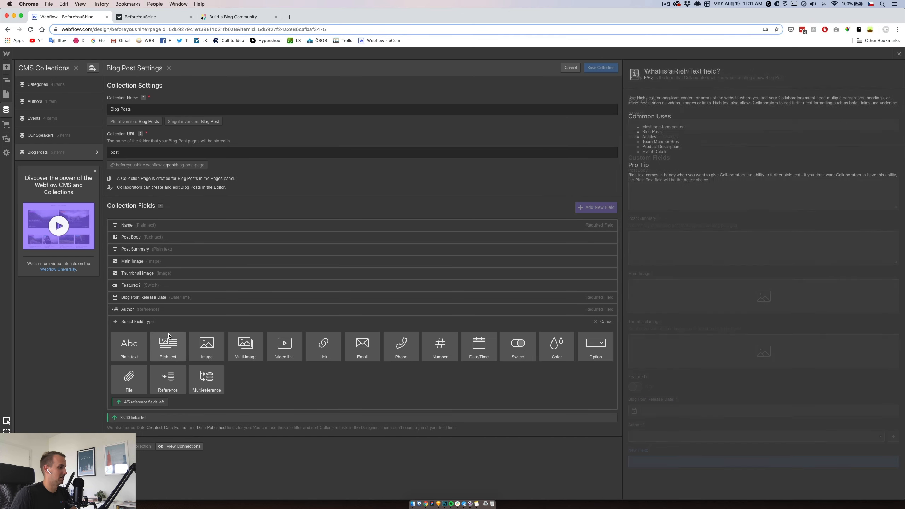
click(168, 375)
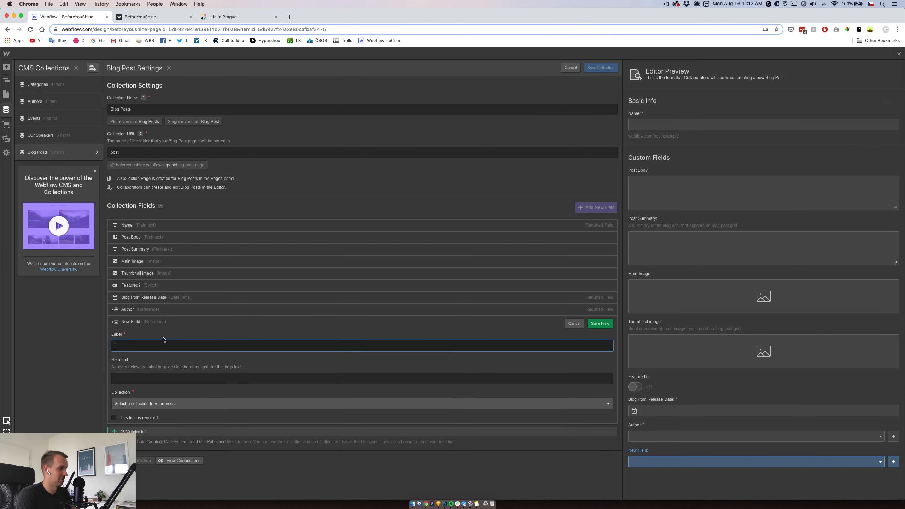
text(C)
click(172, 402)
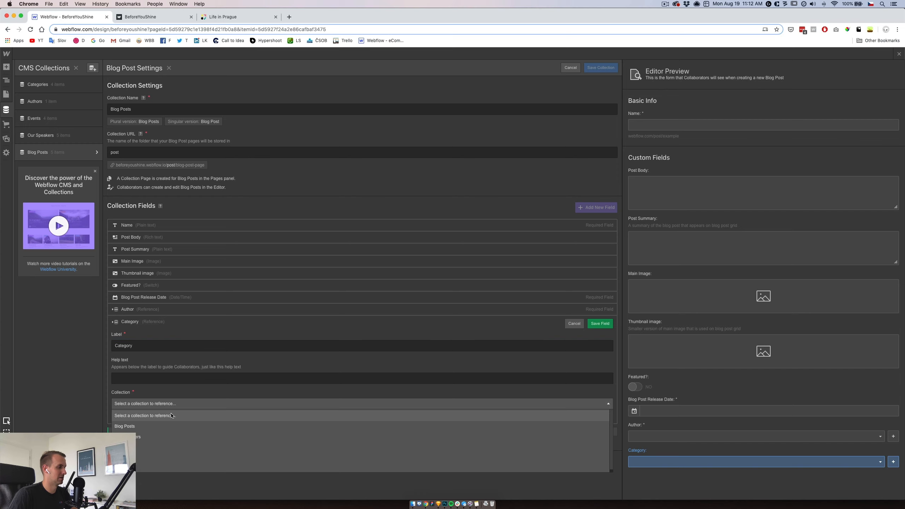
click(139, 469)
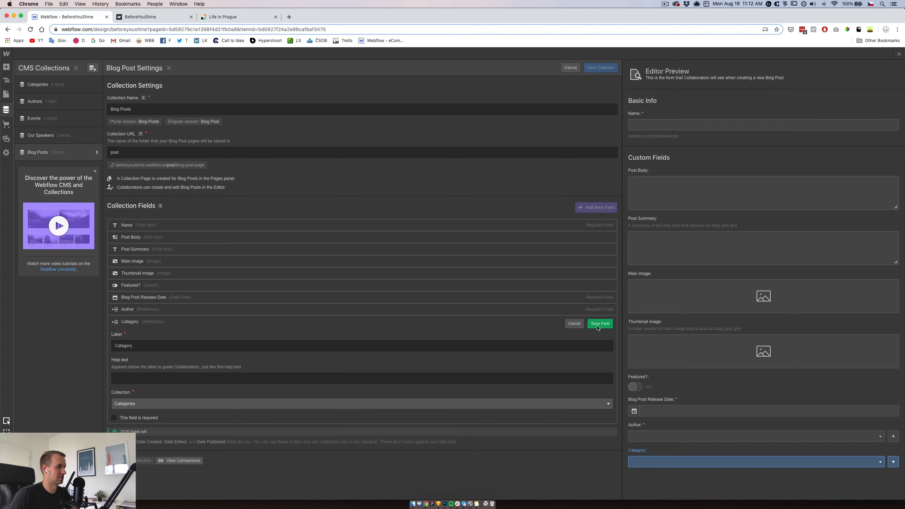
click(600, 324)
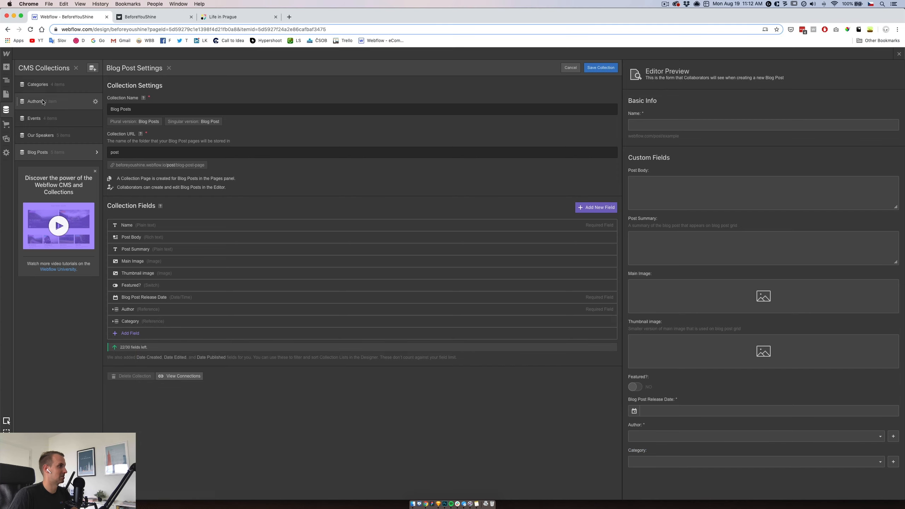
click(601, 67)
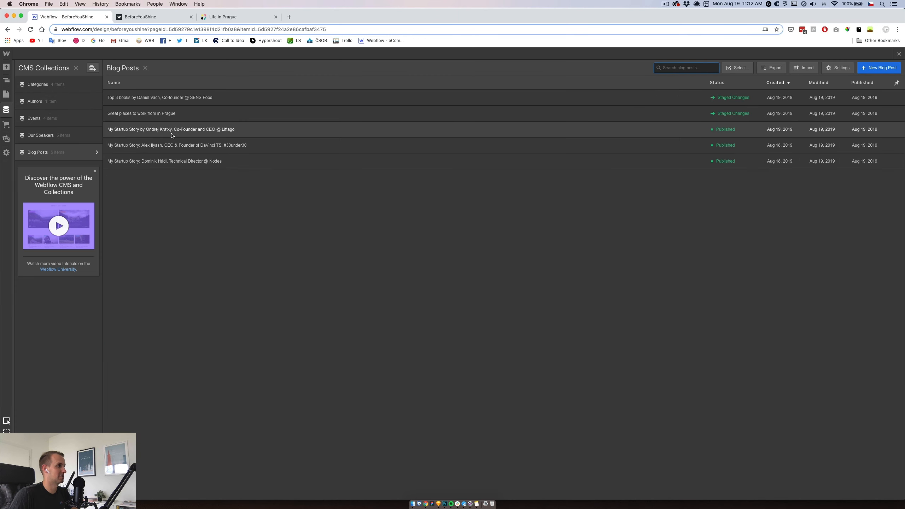
Step: Assign the Book Club category to the "Top 3 books" blog post and save it
click(163, 99)
scroll(267, 293, down, 10)
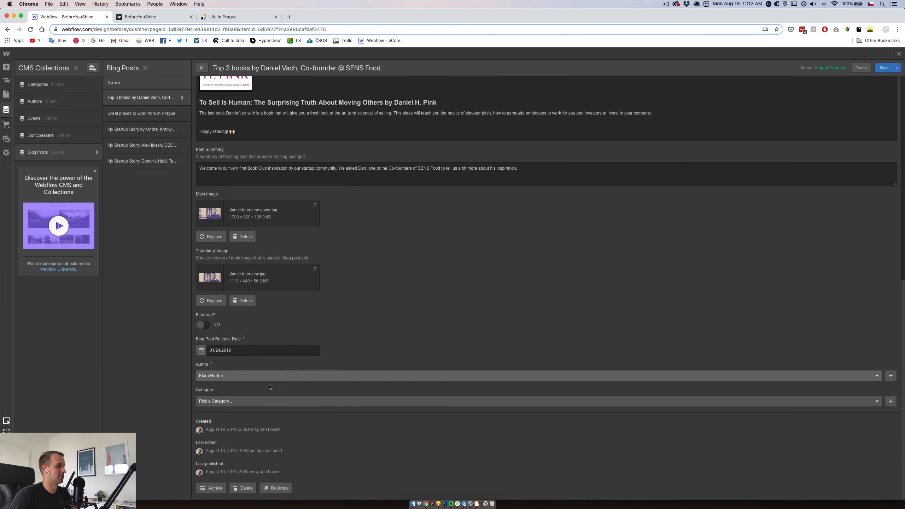
click(267, 401)
click(231, 419)
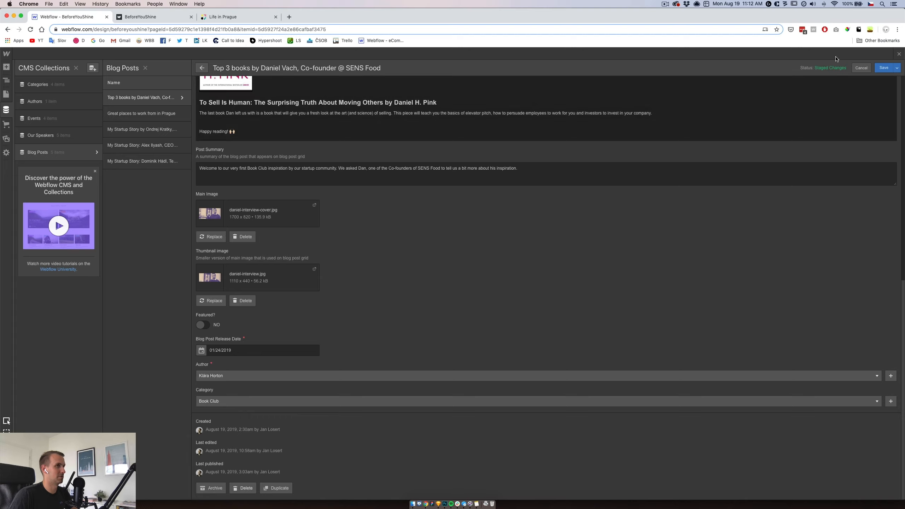
click(884, 68)
Step: Assign a category to each of the remaining blog posts and save them
click(150, 113)
click(150, 129)
click(267, 401)
click(214, 457)
click(149, 145)
click(208, 163)
click(516, 294)
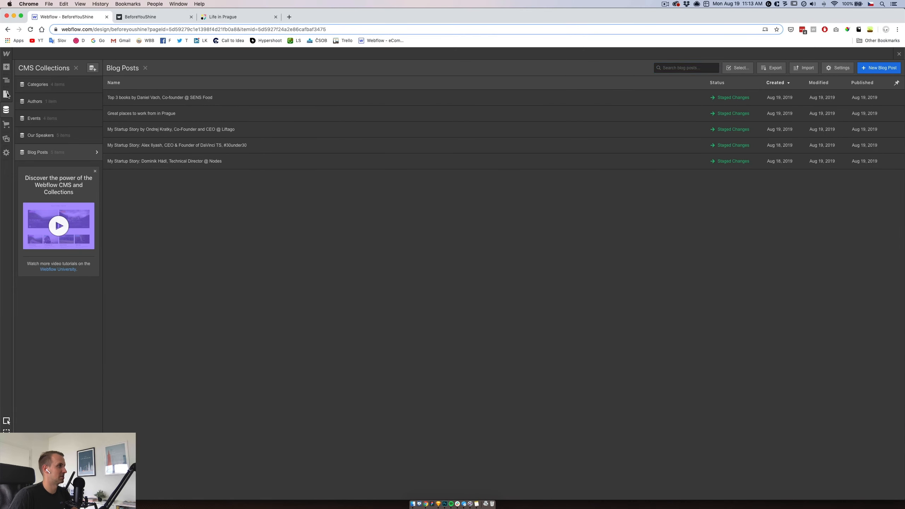
Step: Bind the category label's text to the Name of the post's Category and show the "Top 3 books" post in the template
click(6, 94)
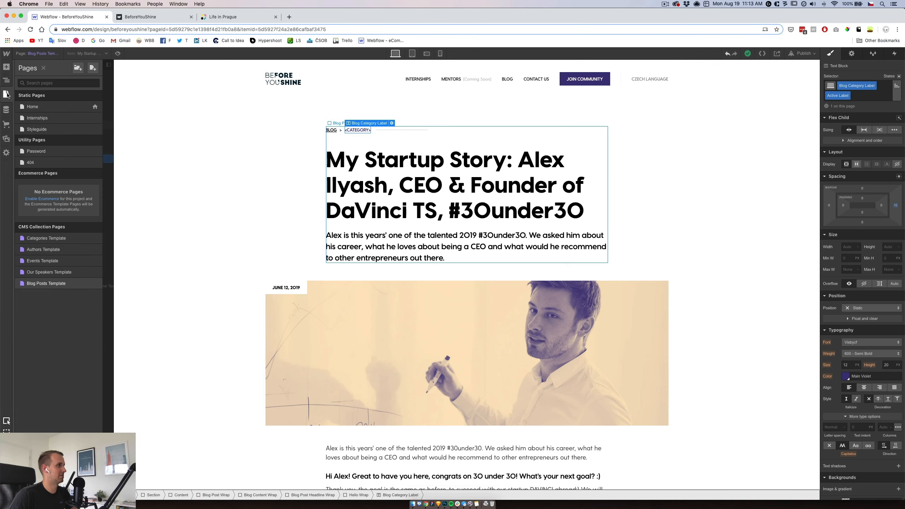
click(852, 54)
click(848, 113)
click(847, 119)
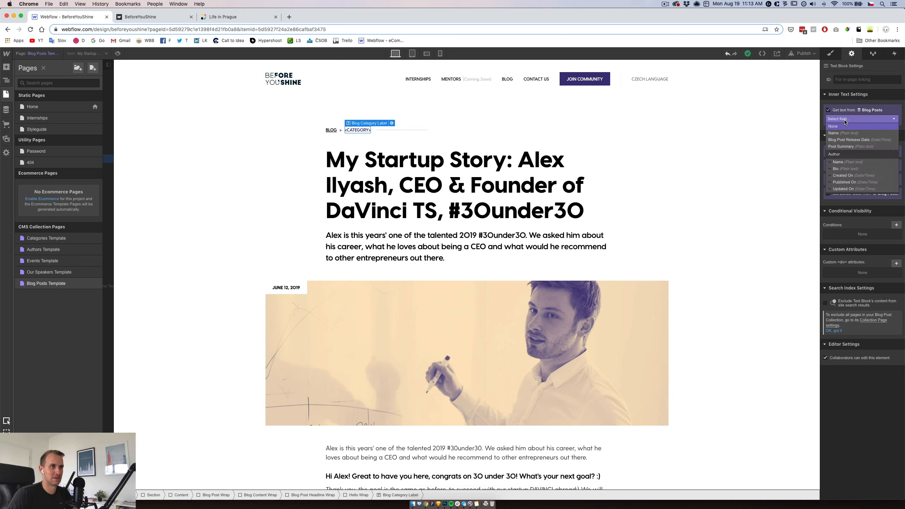
click(840, 162)
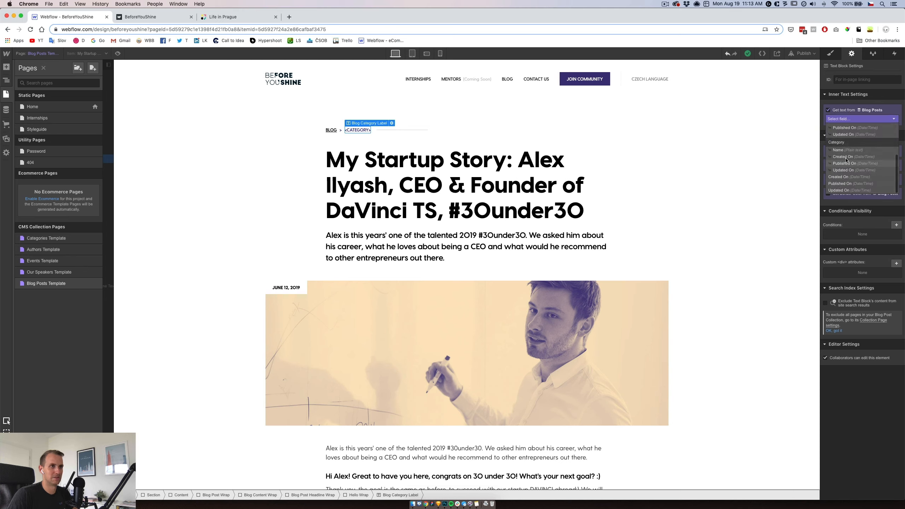
click(762, 144)
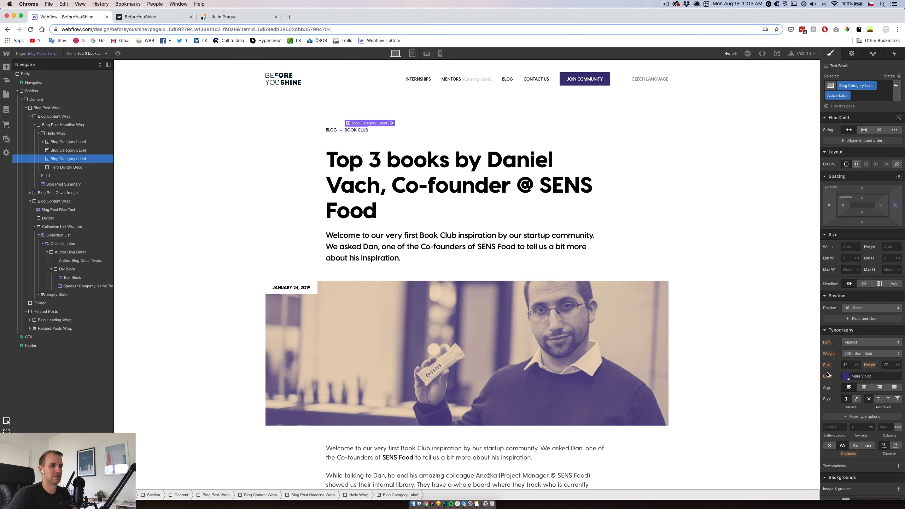
Step: Change the category label's text color to grey #797979
click(846, 378)
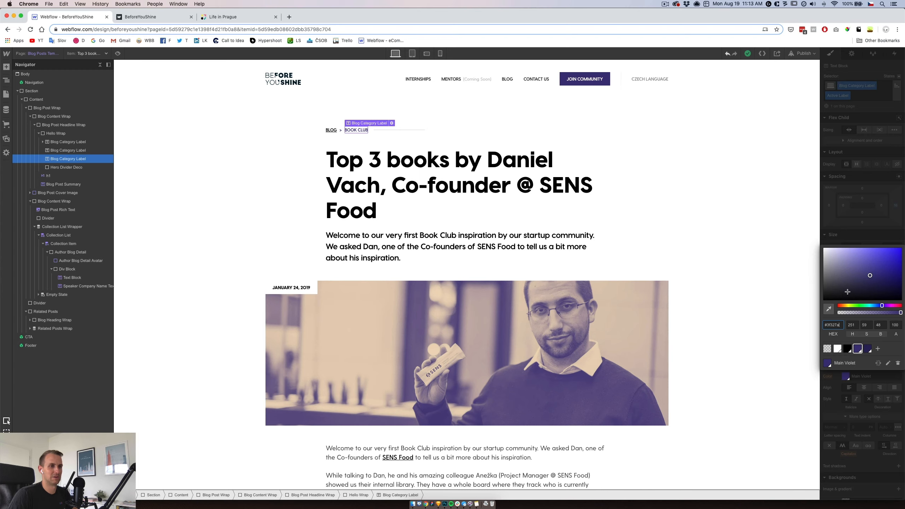
click(847, 349)
click(825, 276)
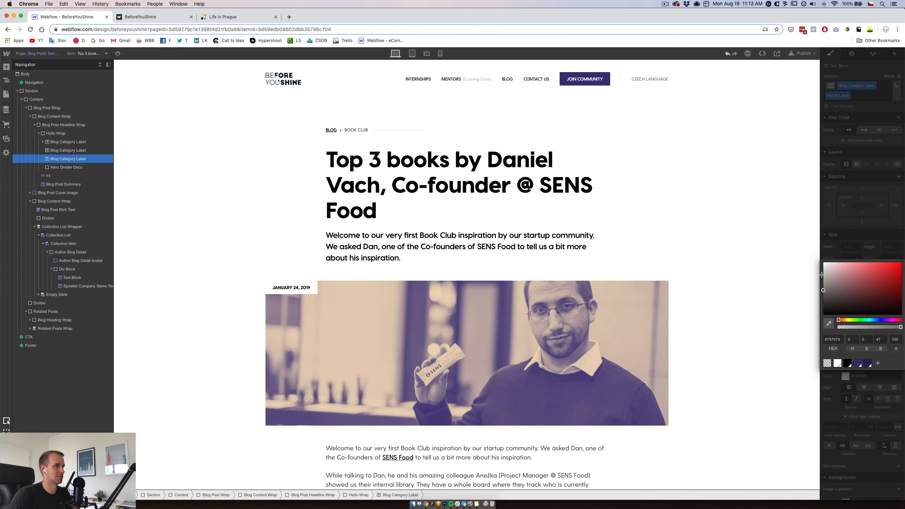
click(622, 138)
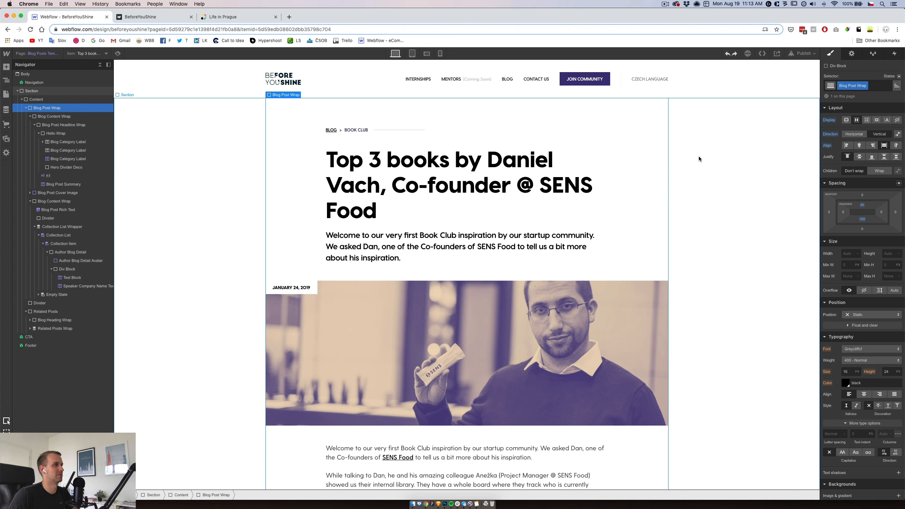
Step: Set the Book Club category label's text color to black #000000 at 50% opacity
click(713, 158)
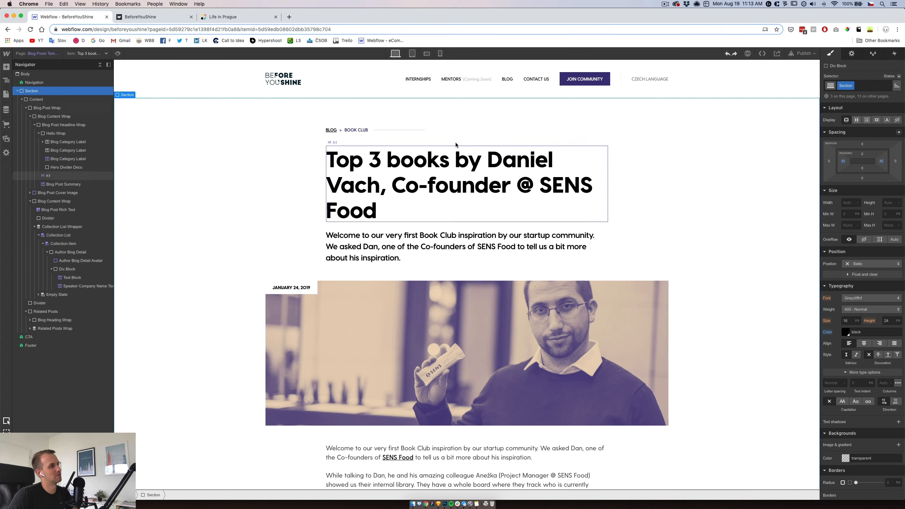
click(359, 130)
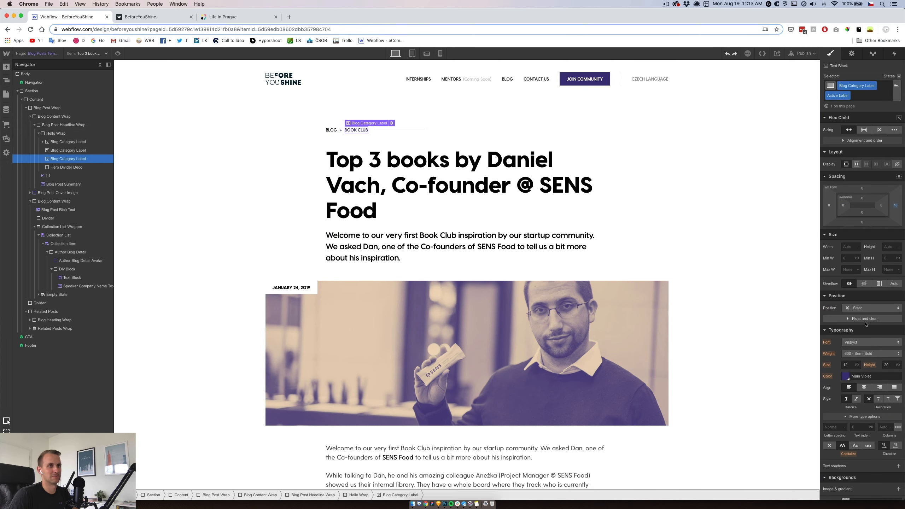
click(846, 376)
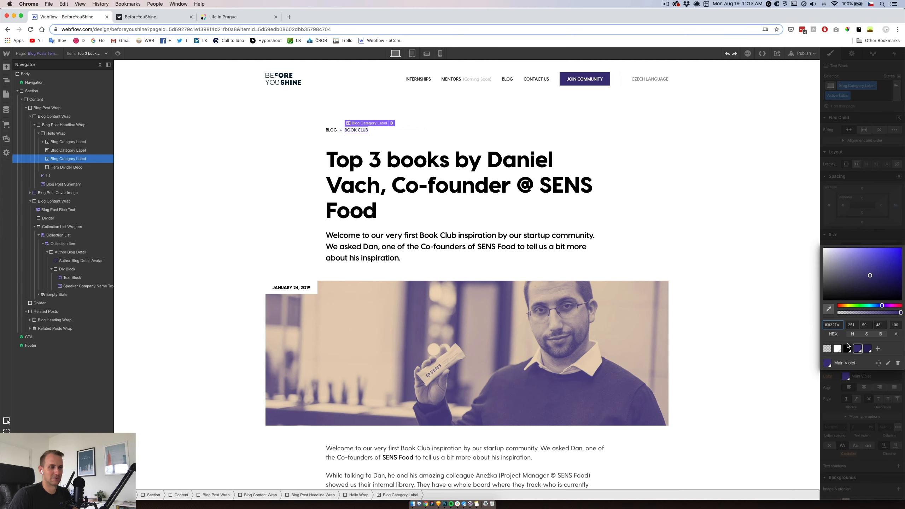
click(848, 348)
drag(829, 281, 821, 278)
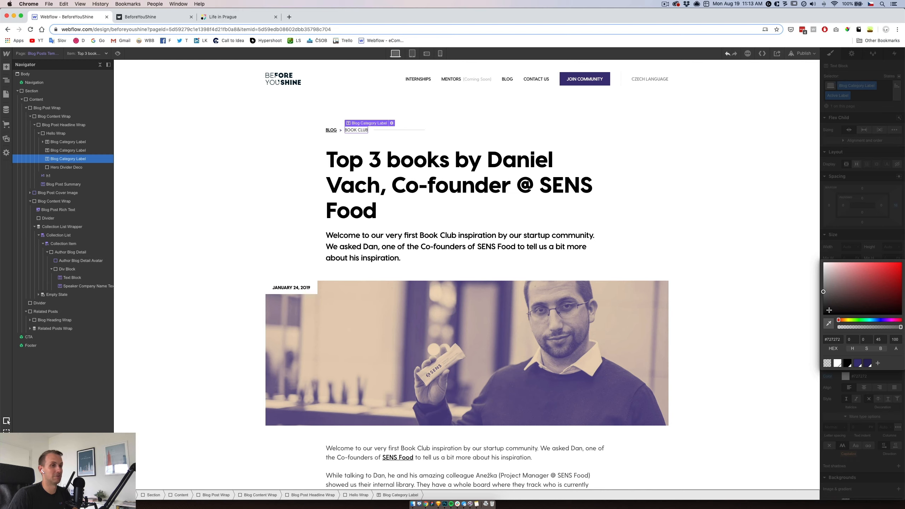
drag(829, 310, 822, 318)
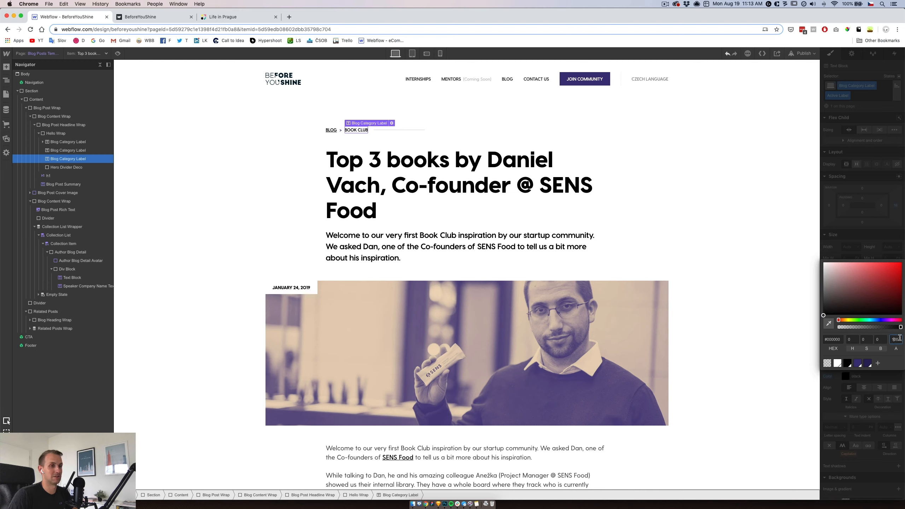
text(0)
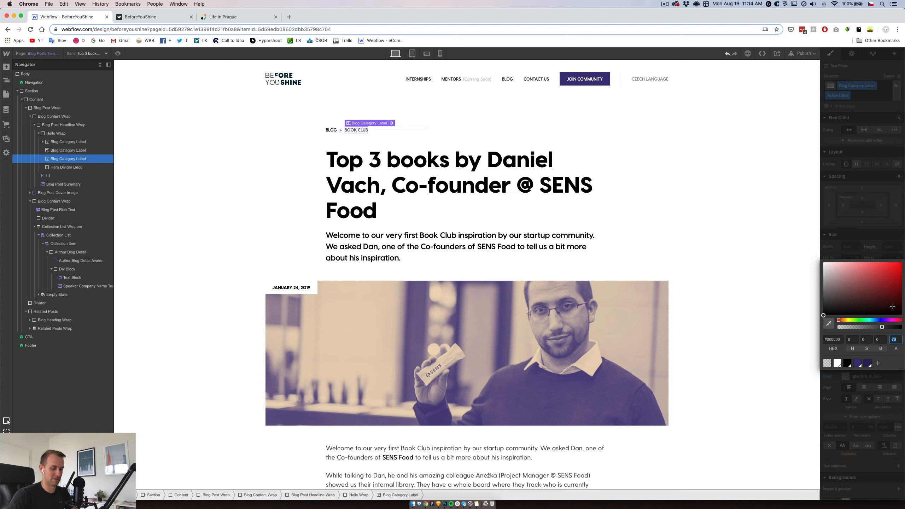
Step: Save the label's semi-transparent color as a swatch named "50% Black"
click(879, 364)
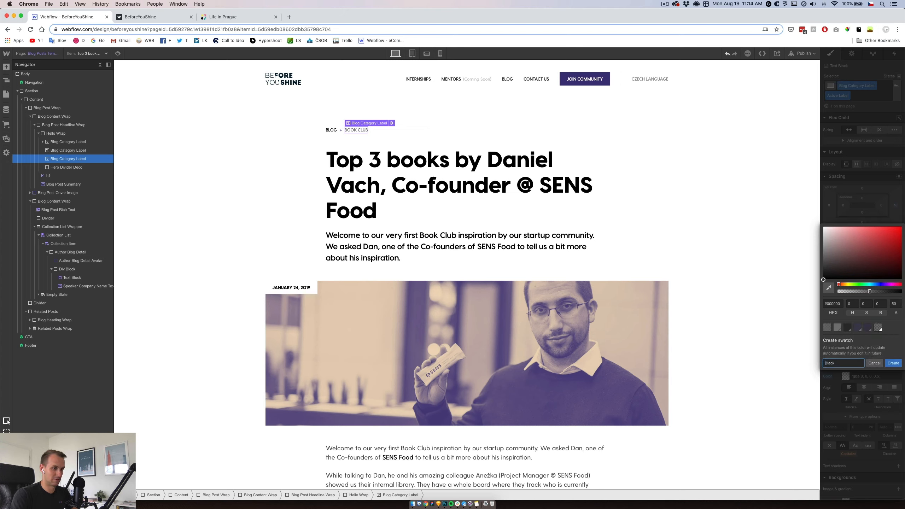
text(50%)
key(Return)
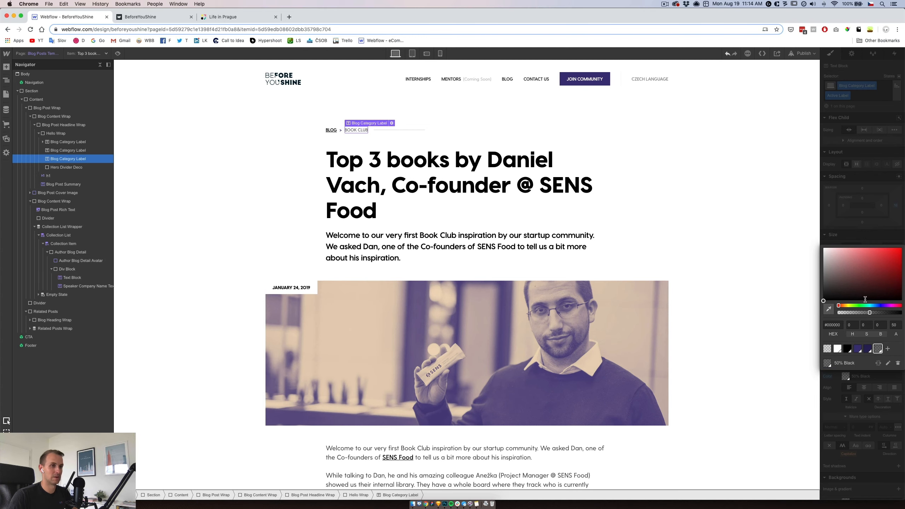
click(665, 212)
Step: Review the whole blog post layout, from the breadcrumb and cover image through the author block to the related posts
scroll(254, 204, down, 7)
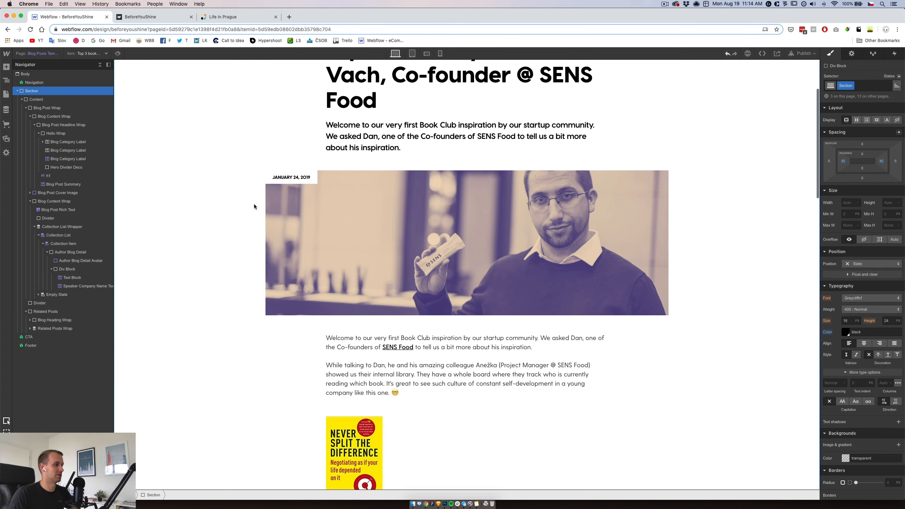
scroll(254, 206, down, 17)
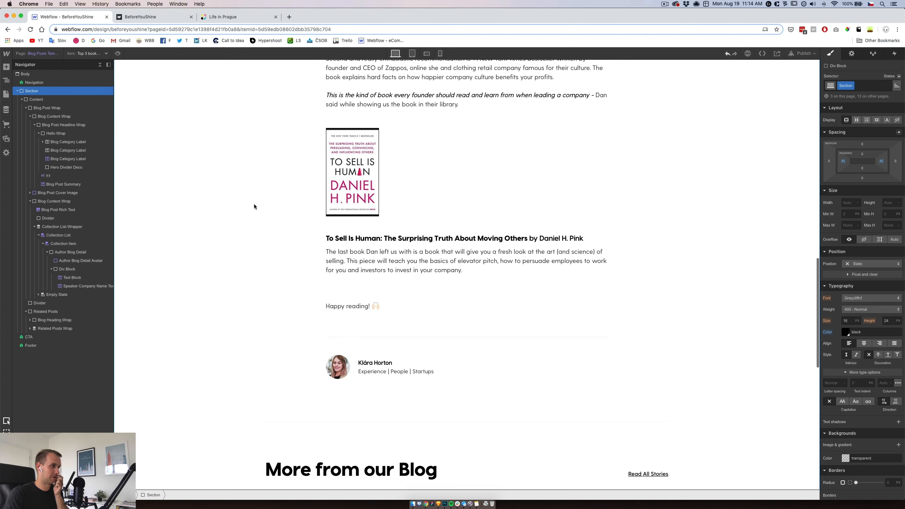
scroll(254, 205, down, 2)
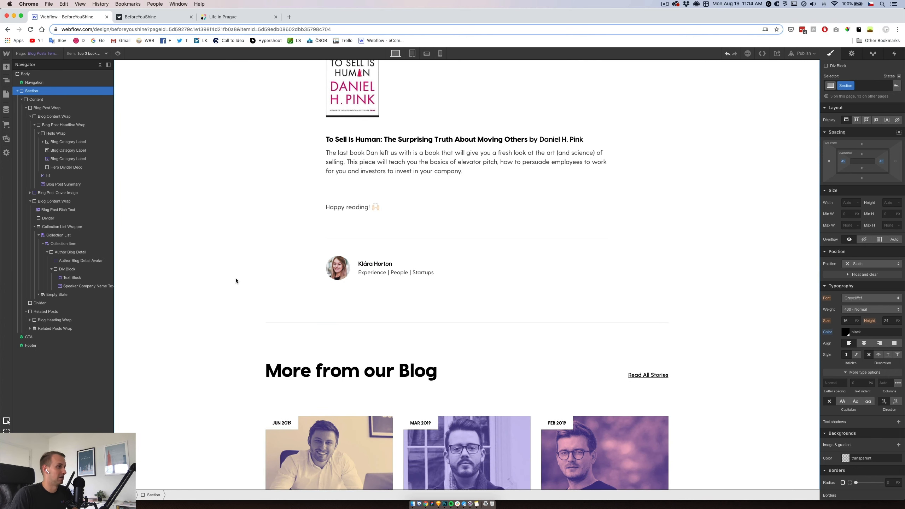
scroll(236, 281, up, 3)
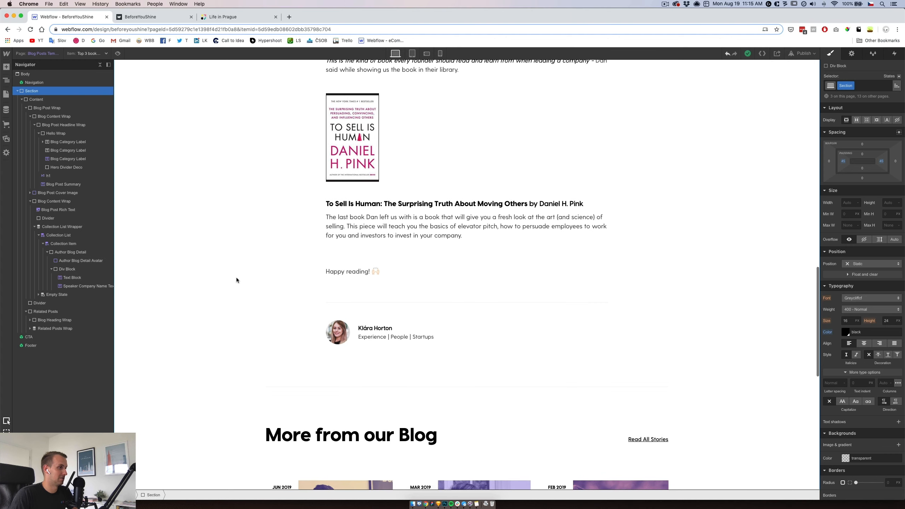
scroll(236, 280, down, 10)
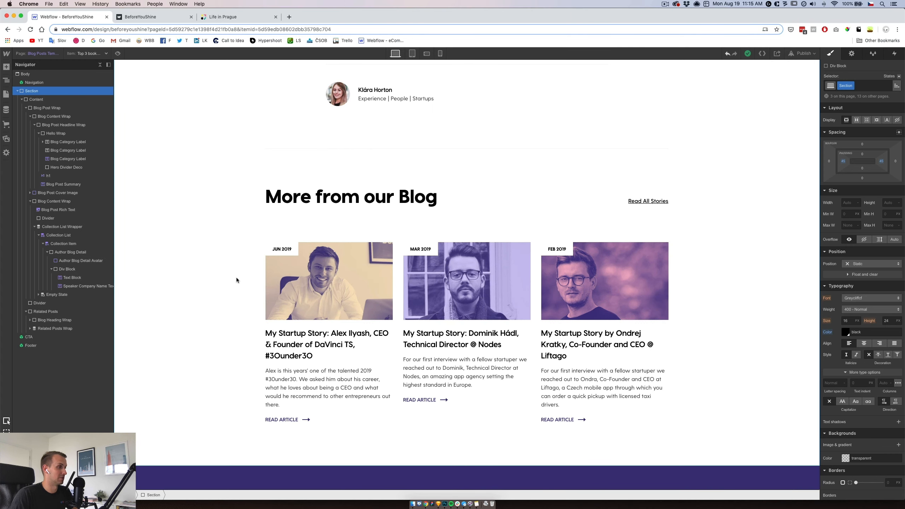
scroll(236, 280, up, 20)
scroll(236, 281, up, 10)
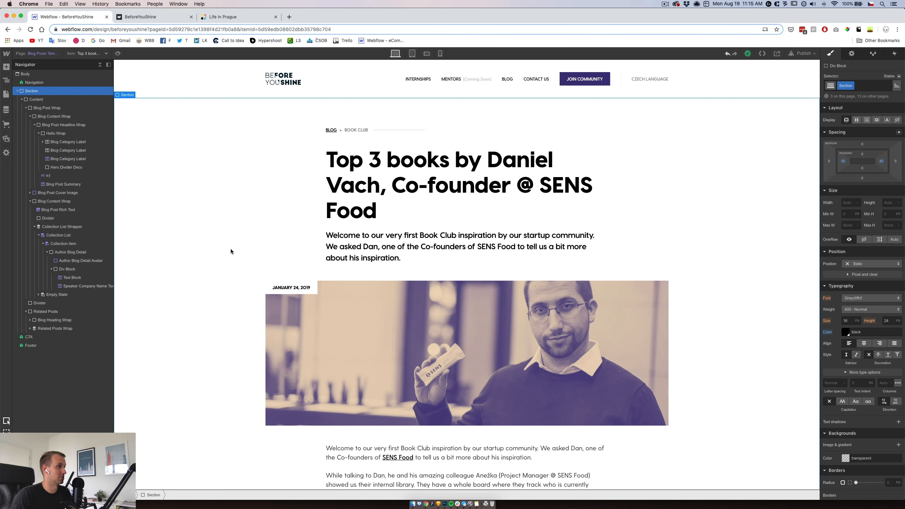
Step: Exclude the Categories Template pages from site search results in the template's page settings
click(7, 95)
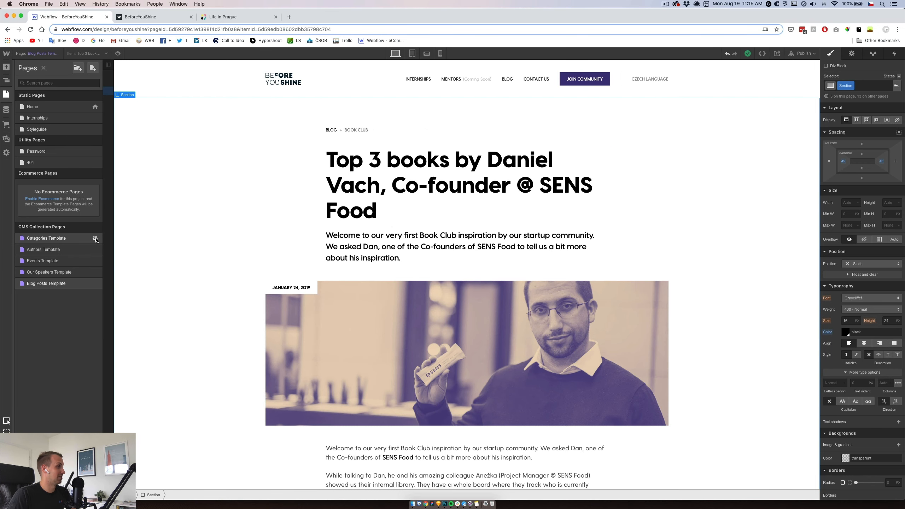
click(95, 239)
click(132, 284)
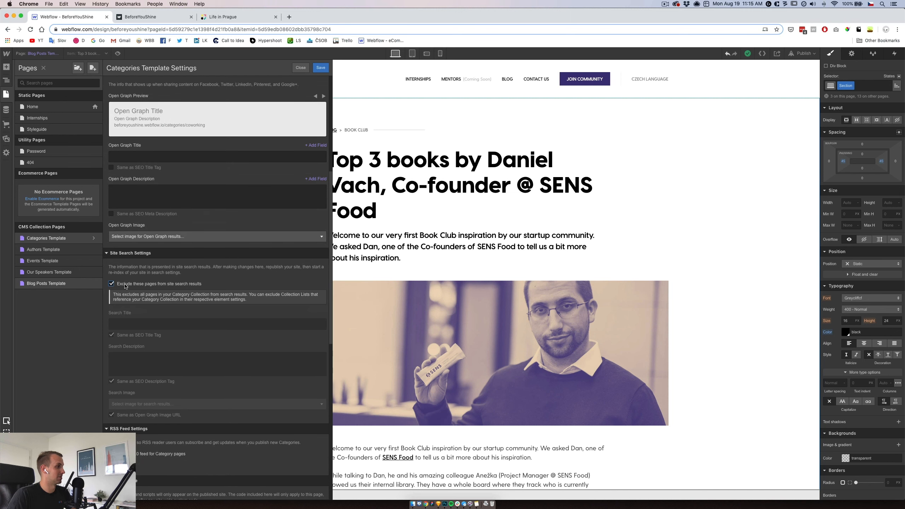